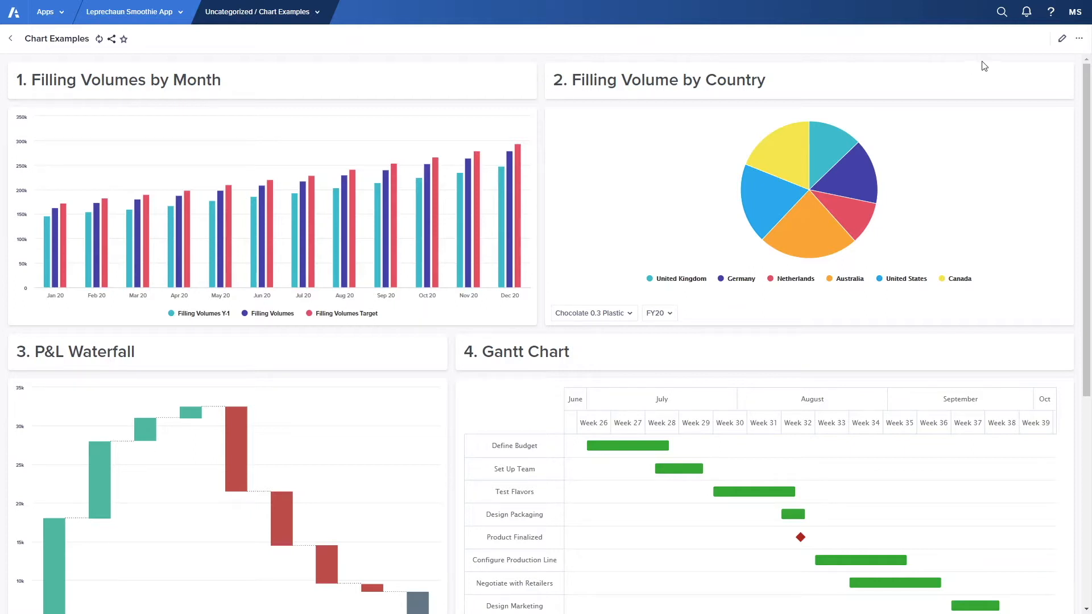
Put the Chart Examples page into edit mode, open the Filling Volumes by Month chart's card configuration and look at its data view.
{"action": "left_click", "coordinate": [1062, 38]}
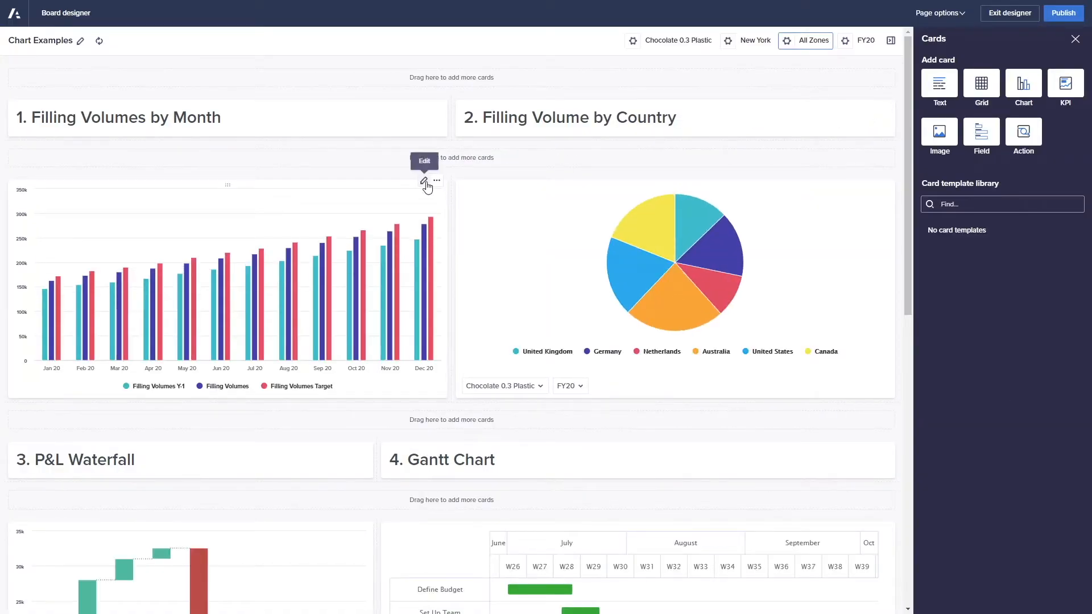
{"action": "left_click", "coordinate": [424, 182]}
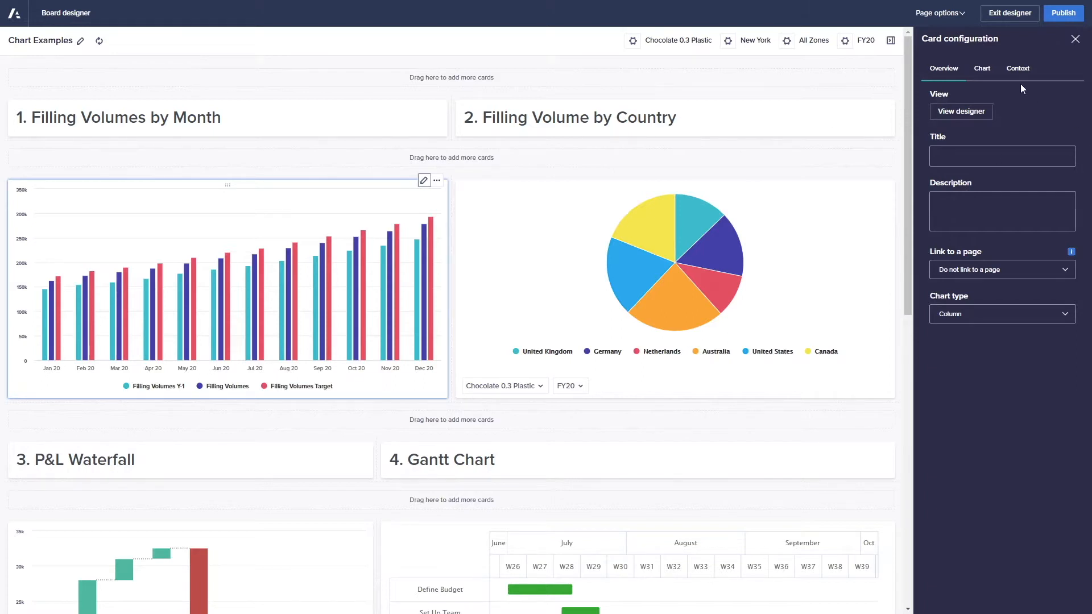
{"action": "left_click", "coordinate": [961, 112]}
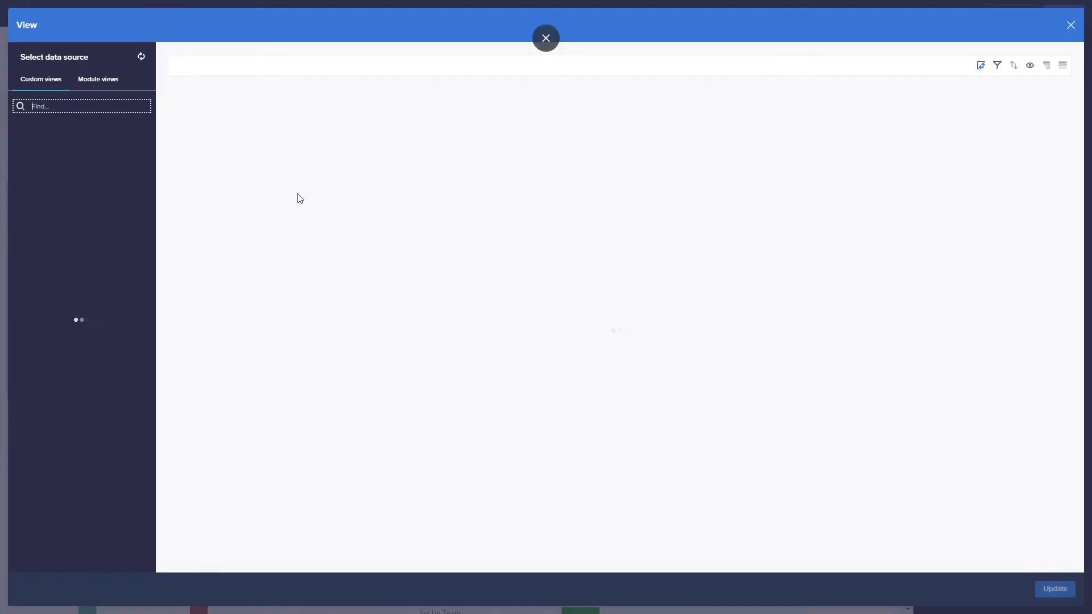
{"action": "left_click", "coordinate": [1070, 25]}
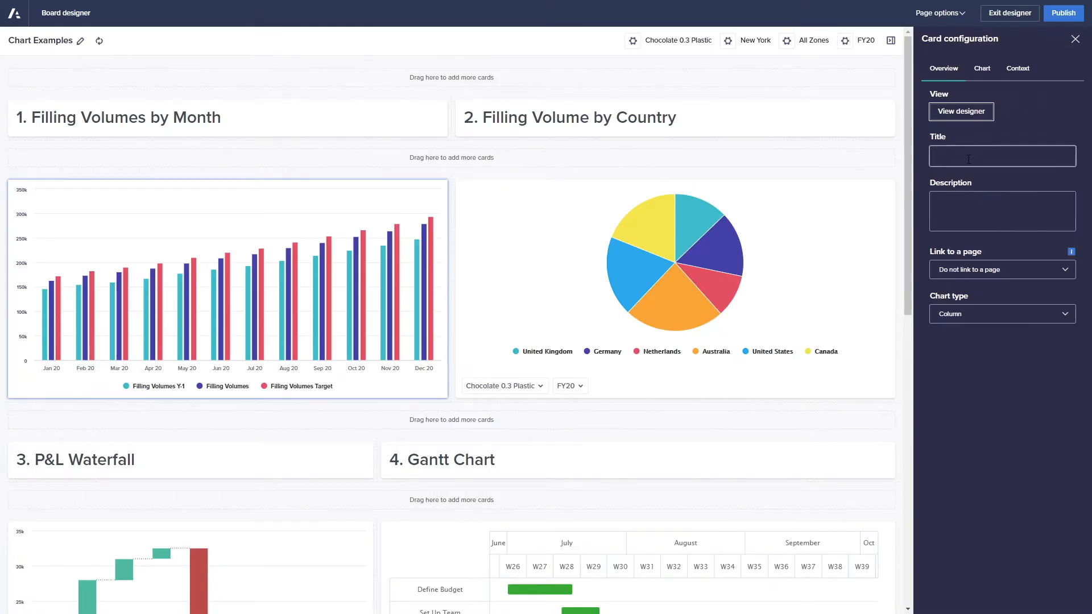
{"action": "left_click", "coordinate": [965, 199]}
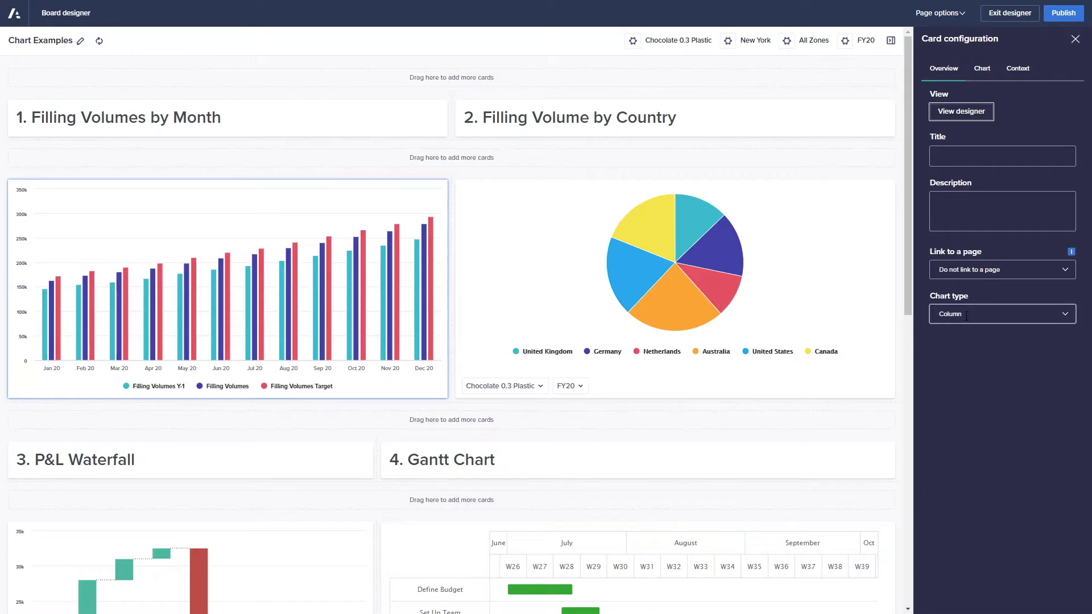
Show the G2 Country context as a selector on the Filling Volumes by Month chart card.
{"action": "left_click", "coordinate": [1028, 72]}
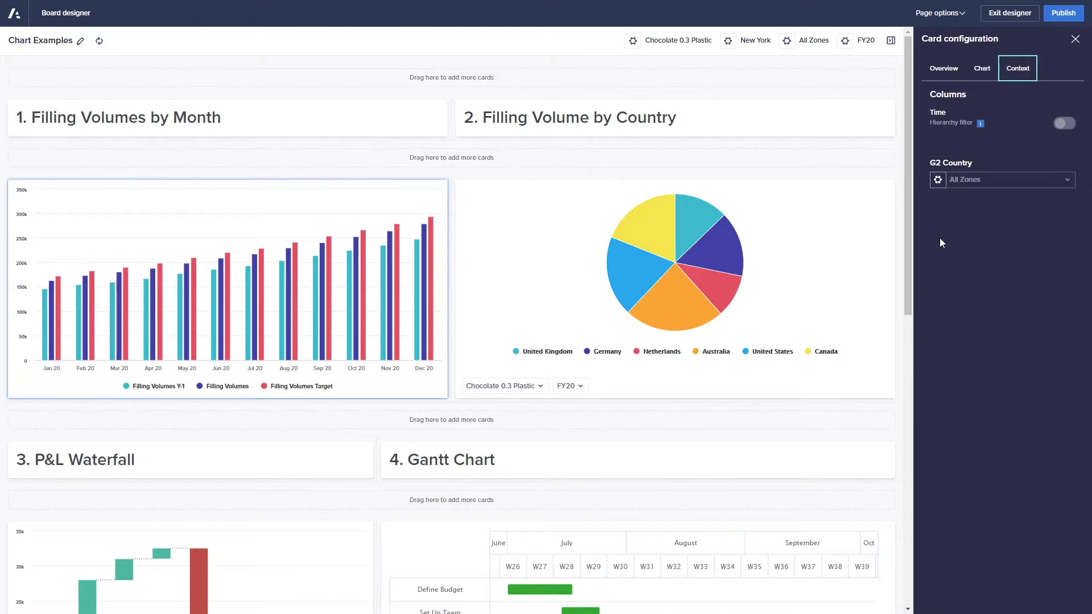
{"action": "left_click", "coordinate": [937, 179]}
{"action": "left_click", "coordinate": [942, 270]}
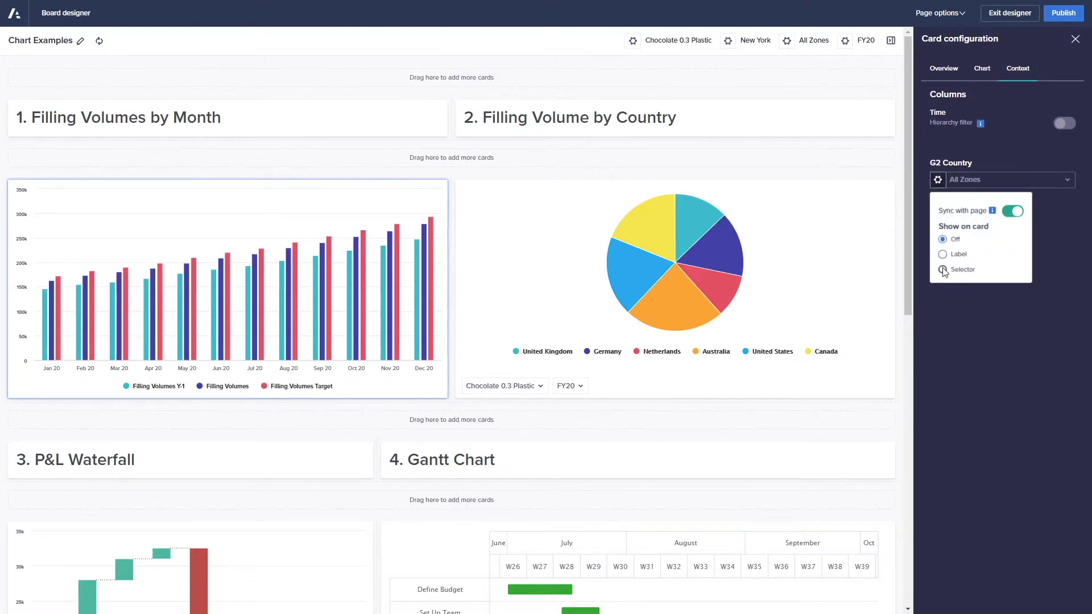
{"action": "left_click", "coordinate": [1010, 346]}
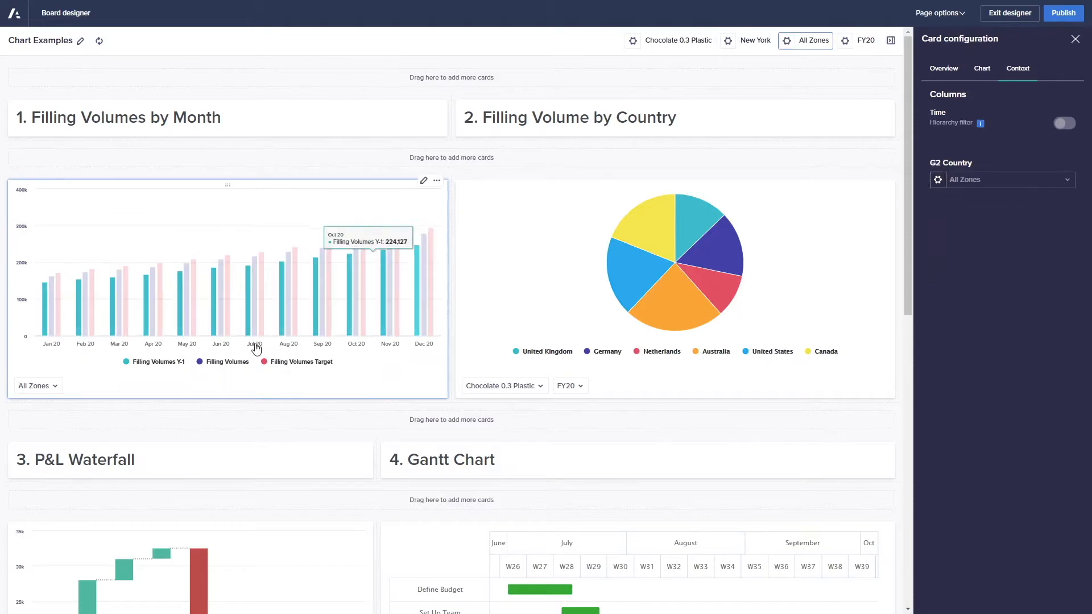
Filter the monthly chart to Germany with the card's country selector, and return it to All Zones.
{"action": "left_click", "coordinate": [48, 386]}
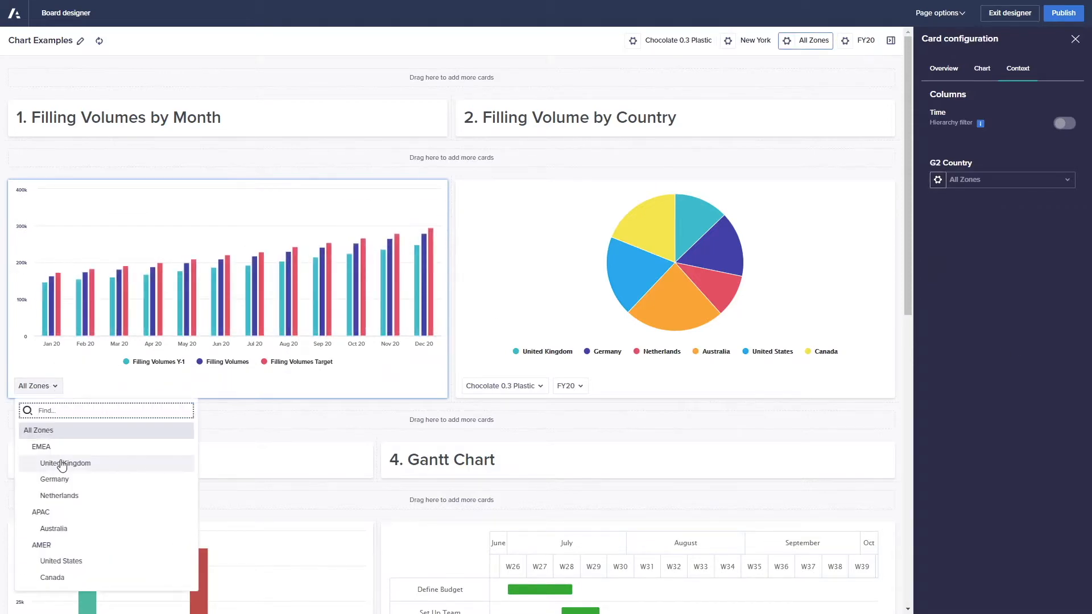
{"action": "left_click", "coordinate": [62, 479]}
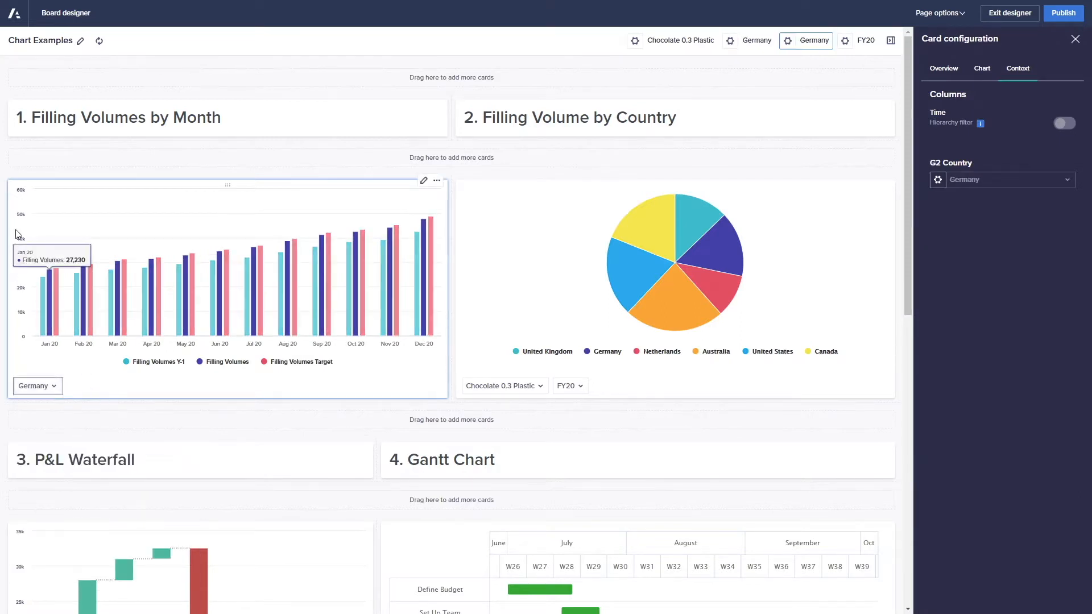
{"action": "left_click", "coordinate": [52, 387]}
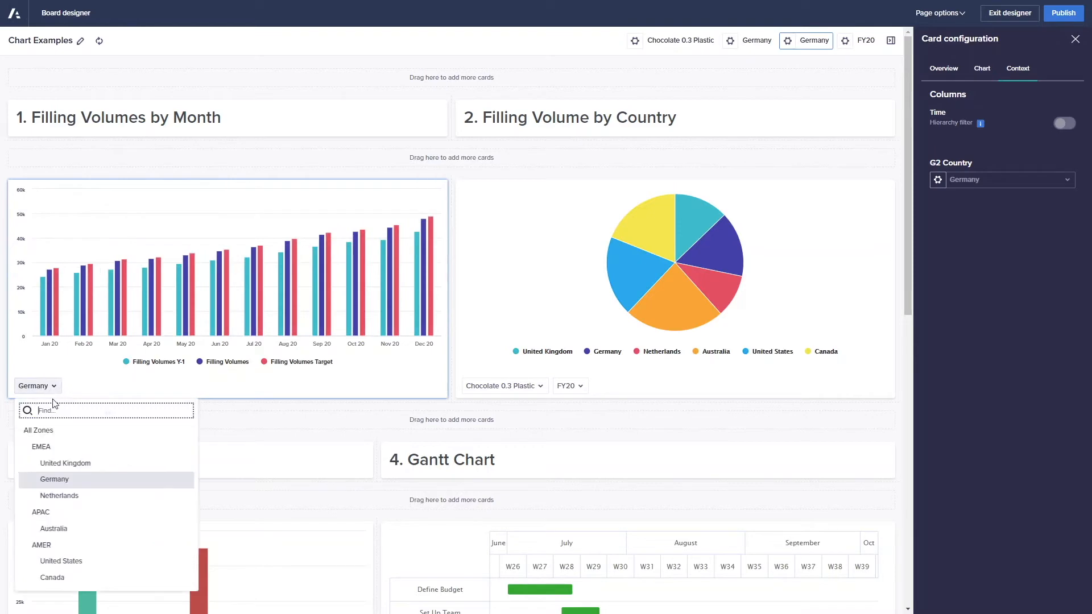
{"action": "left_click", "coordinate": [46, 432]}
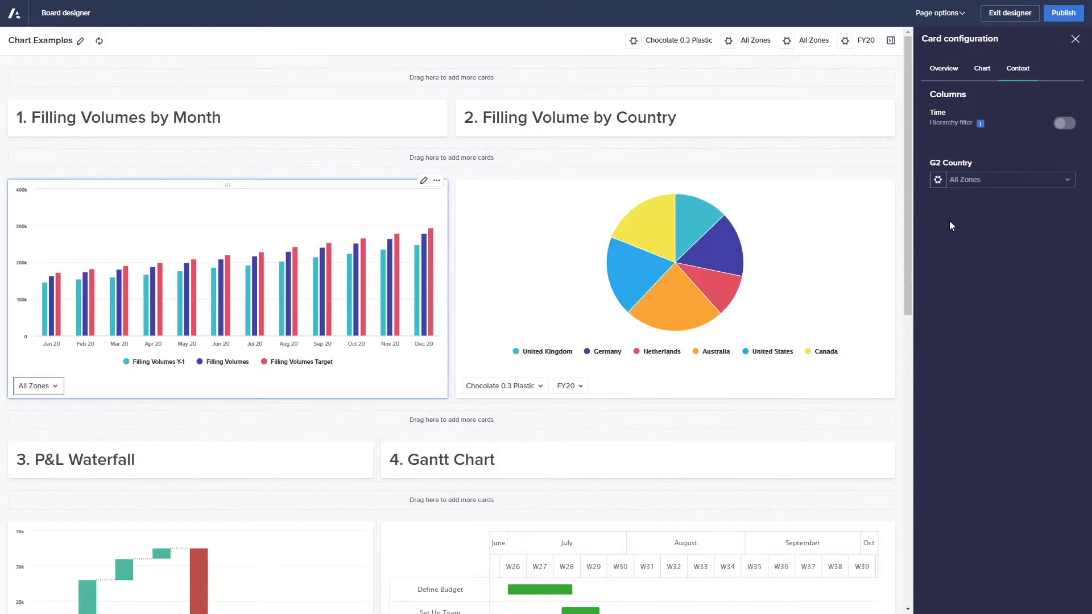
Review the monthly chart's source view CH 01 Filling Volume per Month in the view designer and update the card with it.
{"action": "left_click", "coordinate": [942, 73]}
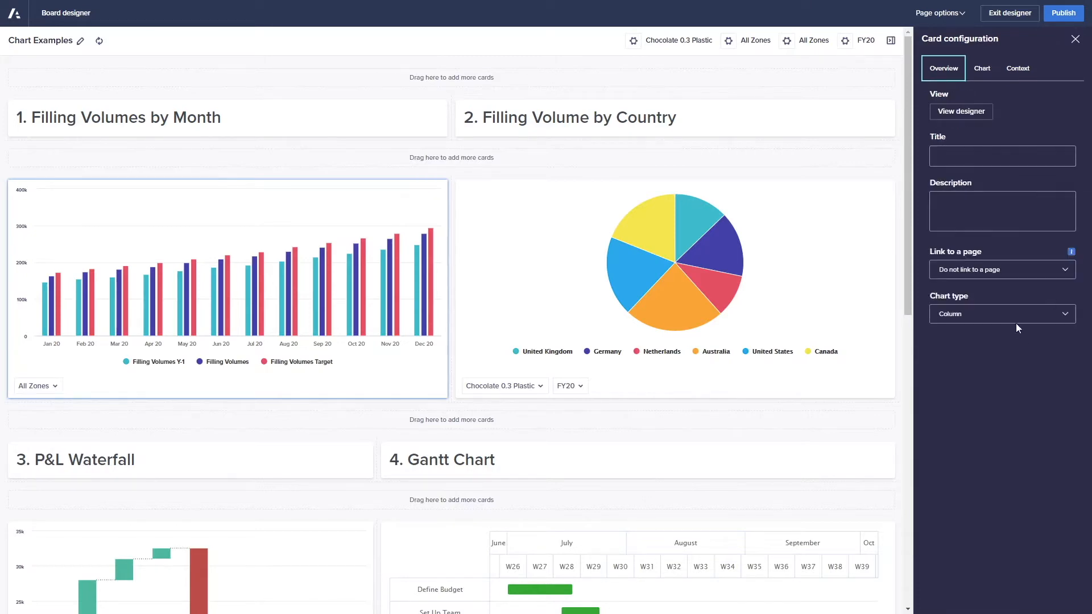
{"action": "left_click", "coordinate": [949, 114]}
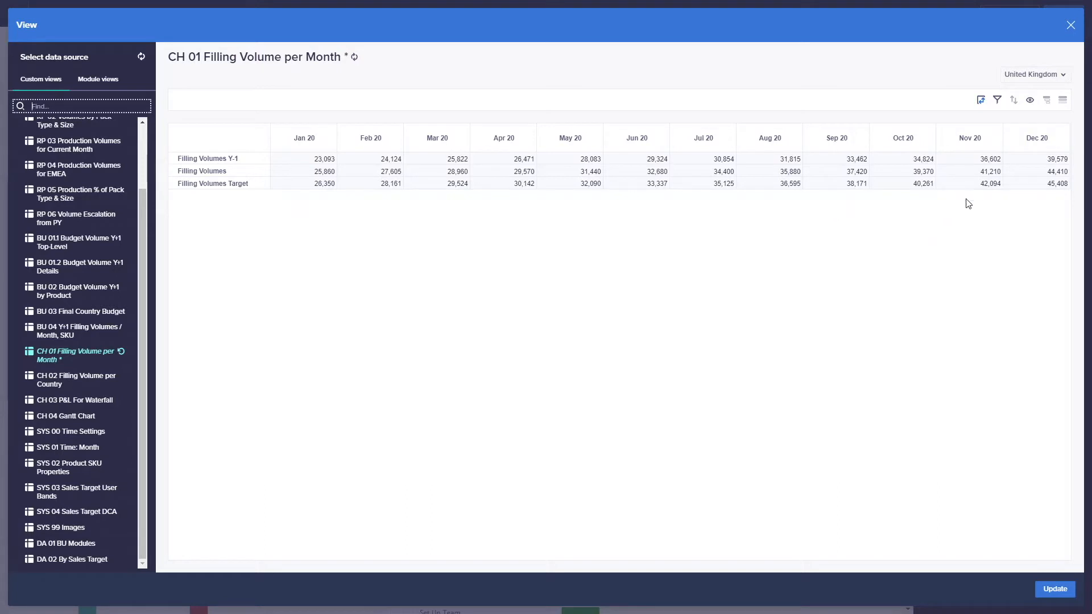
{"action": "left_click", "coordinate": [810, 321]}
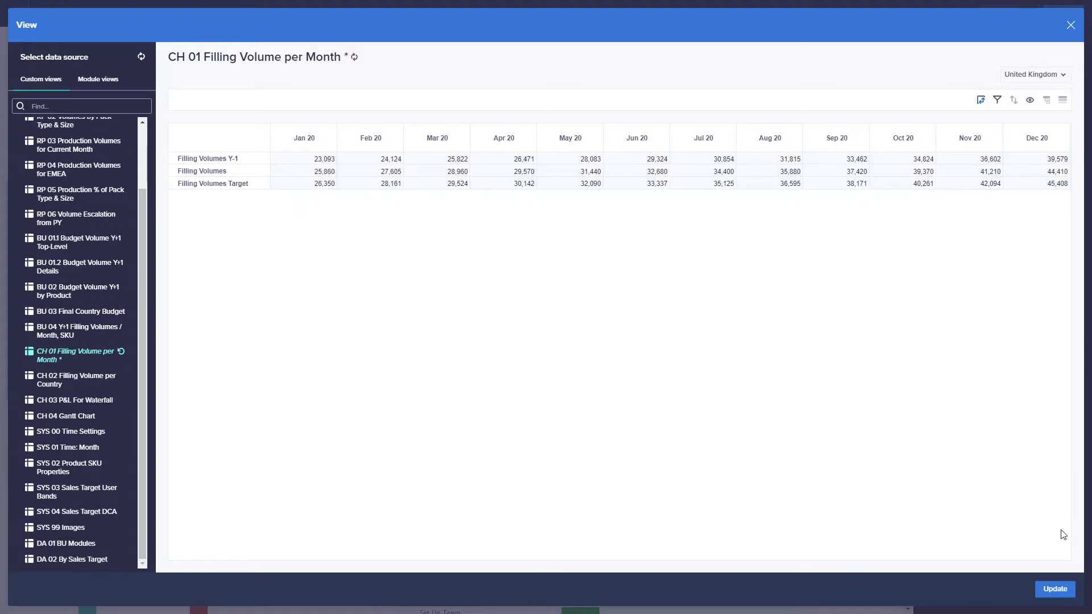
{"action": "left_click", "coordinate": [1056, 589]}
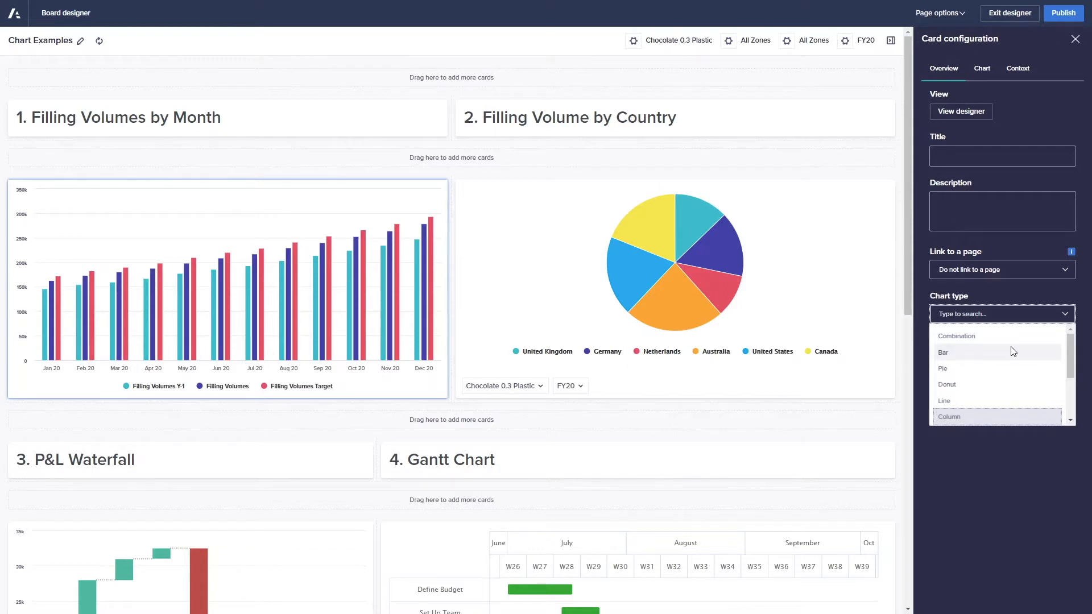
Try the Bar chart type on the Filling Volumes by Month card, and set it back to Column.
{"action": "left_click", "coordinate": [1013, 350]}
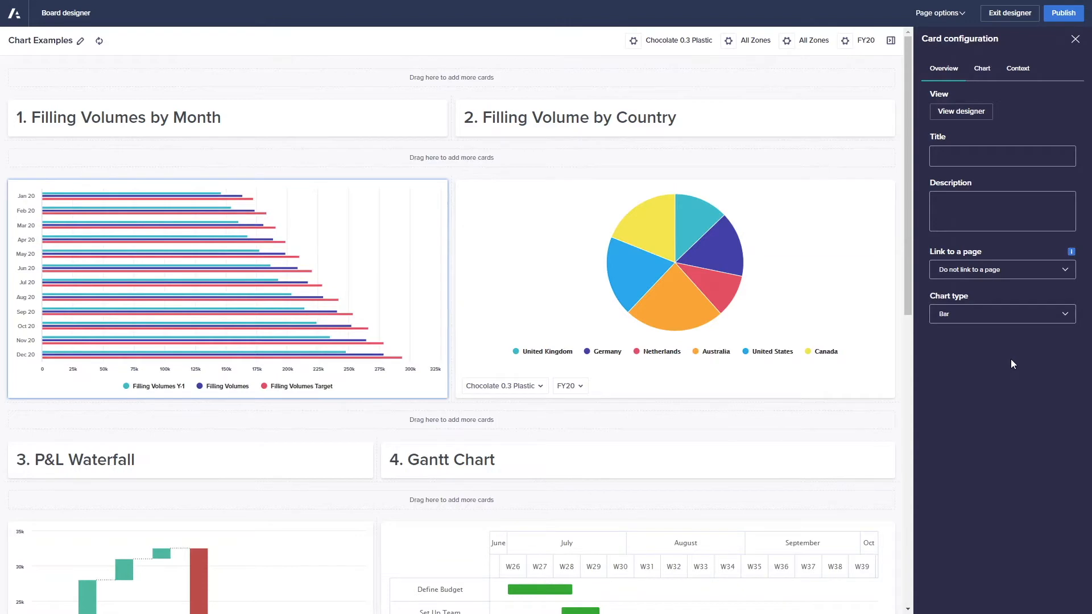
{"action": "left_click", "coordinate": [1010, 317]}
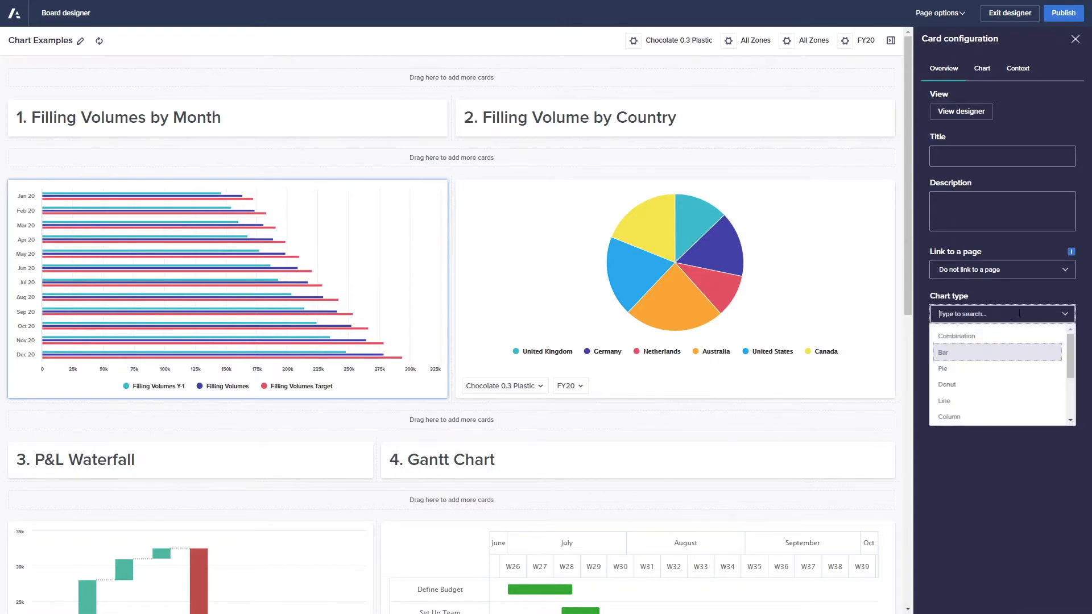
{"action": "left_click", "coordinate": [966, 417]}
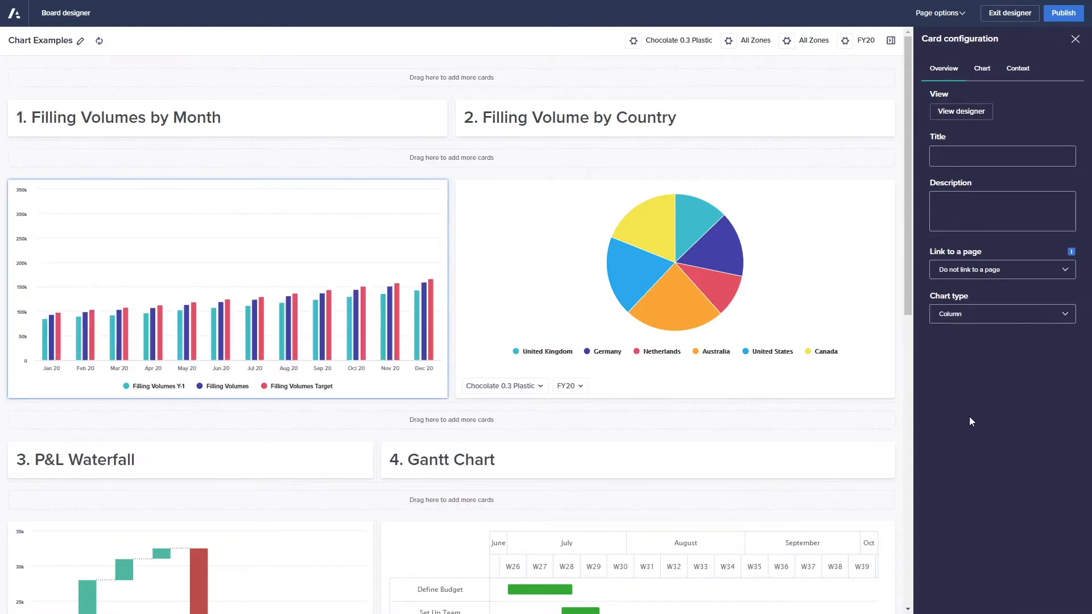
Try the Stacked and Percentage series stacking on the monthly column chart, and return to Clustered.
{"action": "left_click", "coordinate": [981, 79]}
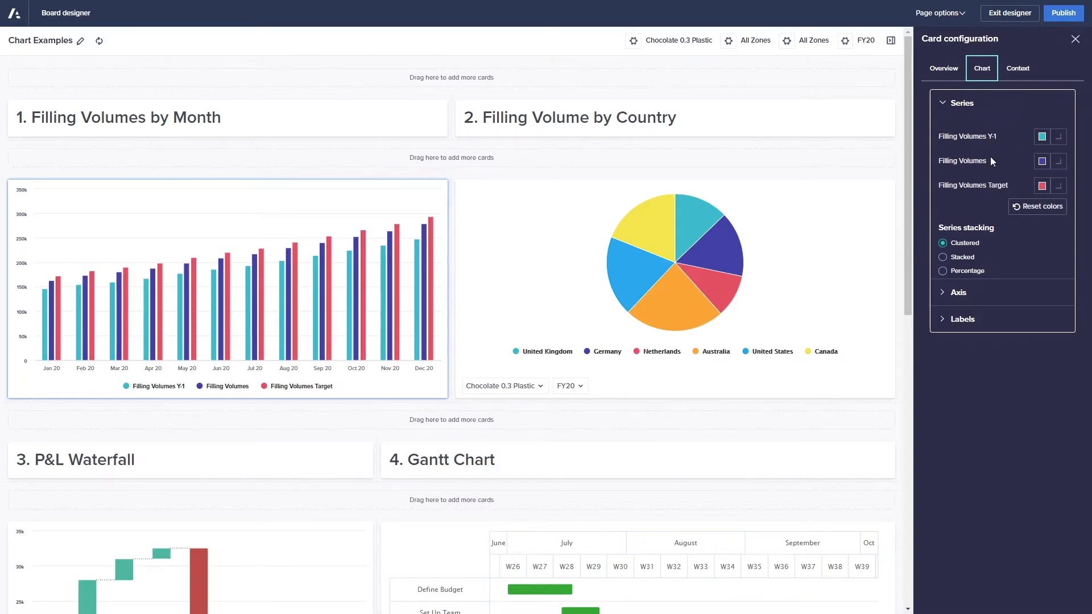
{"action": "left_click", "coordinate": [943, 258]}
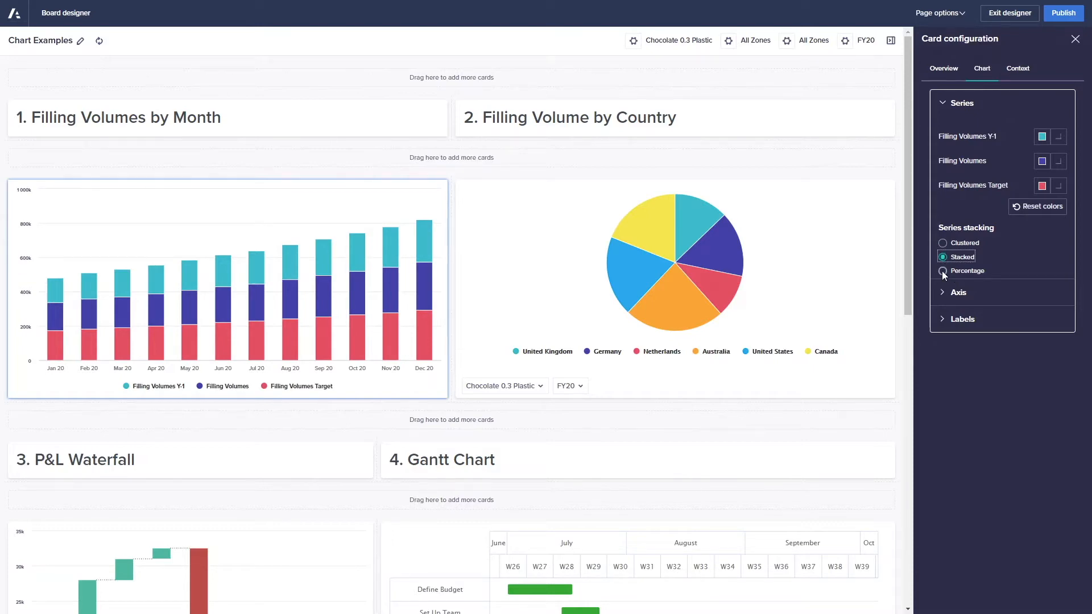
{"action": "left_click", "coordinate": [941, 271]}
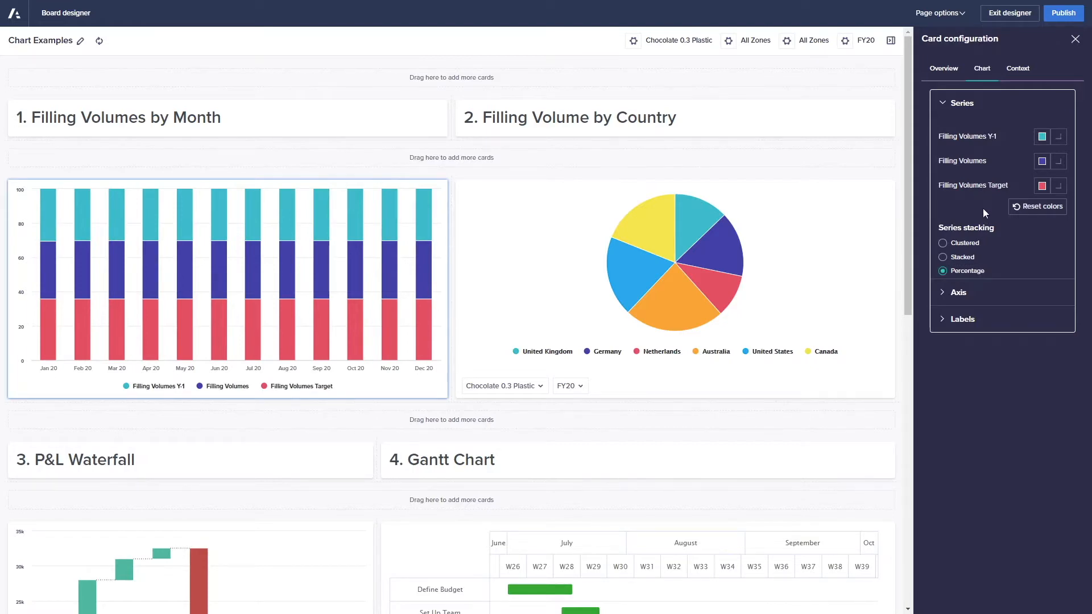
{"action": "left_click", "coordinate": [943, 244]}
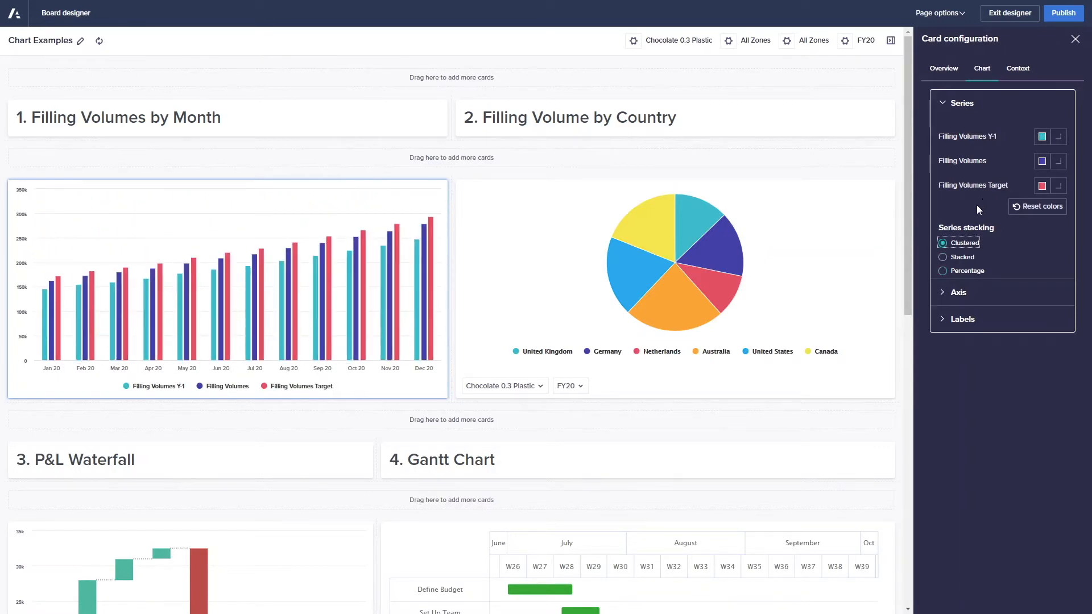
Look at the color choices for the Filling Volumes Y-1 series, and plot it on the right axis and back.
{"action": "left_click", "coordinate": [1041, 137]}
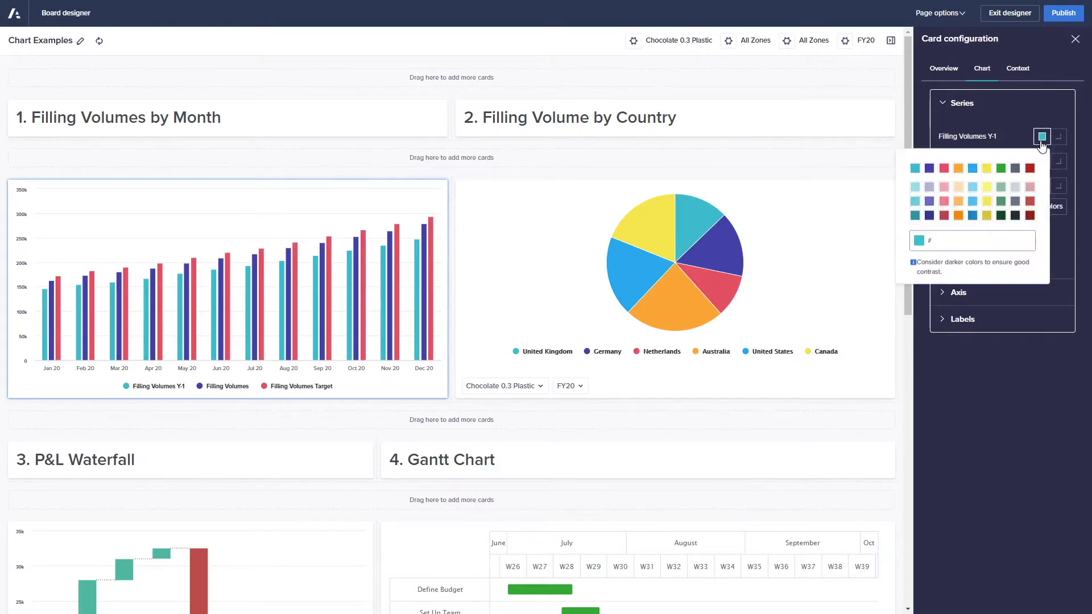
{"action": "left_click", "coordinate": [1041, 139]}
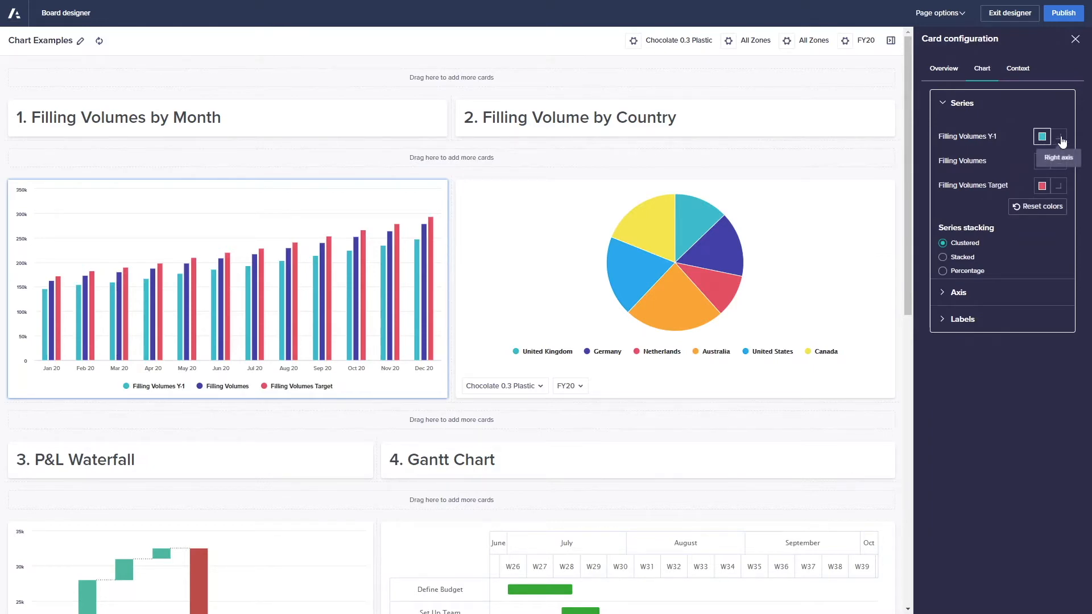
{"action": "left_click", "coordinate": [1060, 139]}
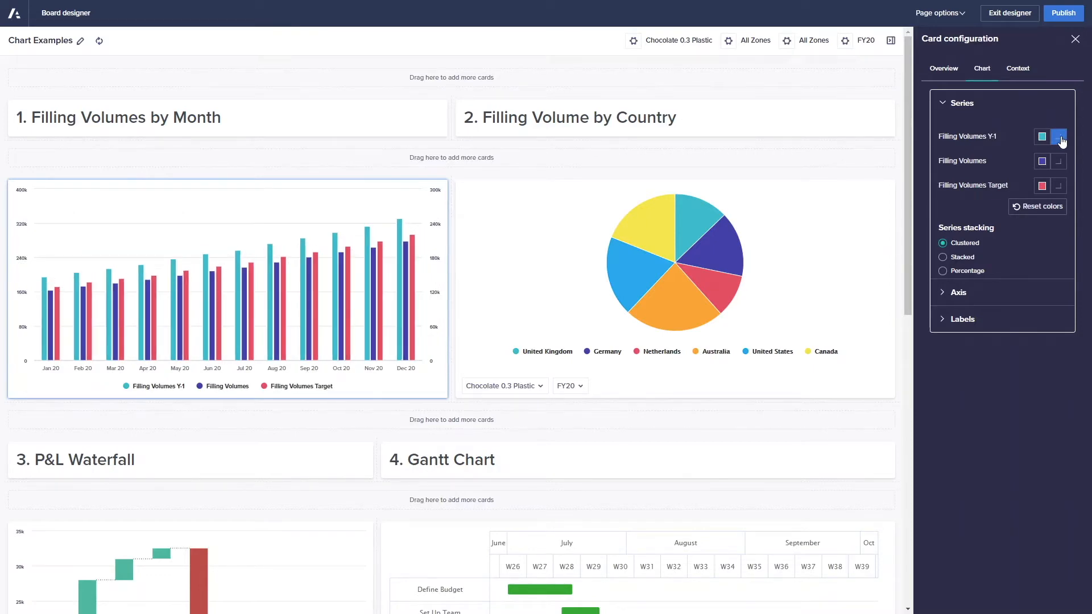
{"action": "left_click", "coordinate": [1059, 139]}
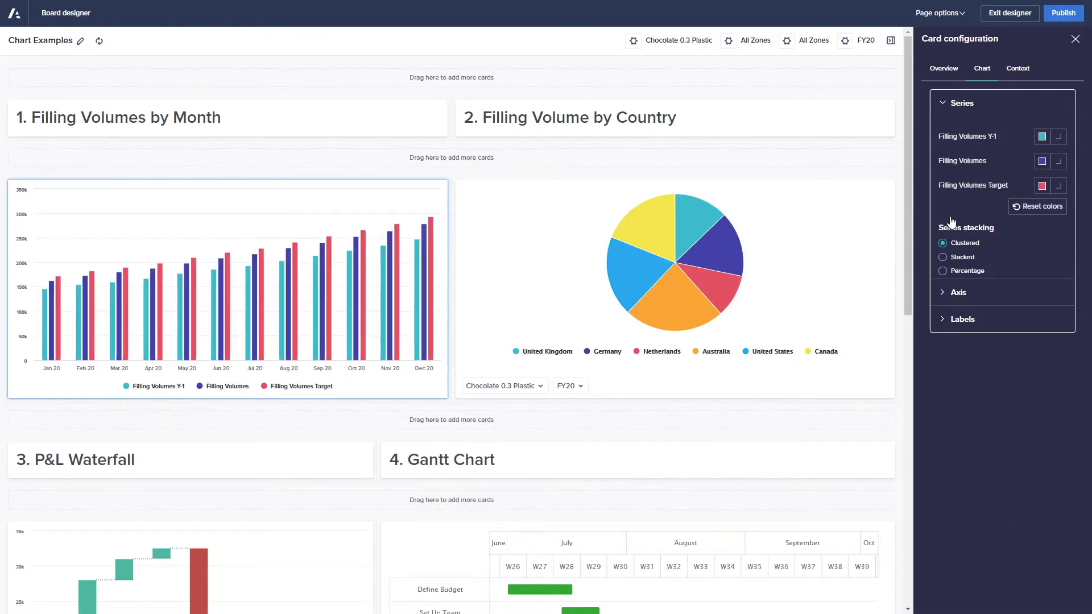
Review the column chart's axis and legend position options, and turn the data labels on and off again.
{"action": "left_click", "coordinate": [960, 293]}
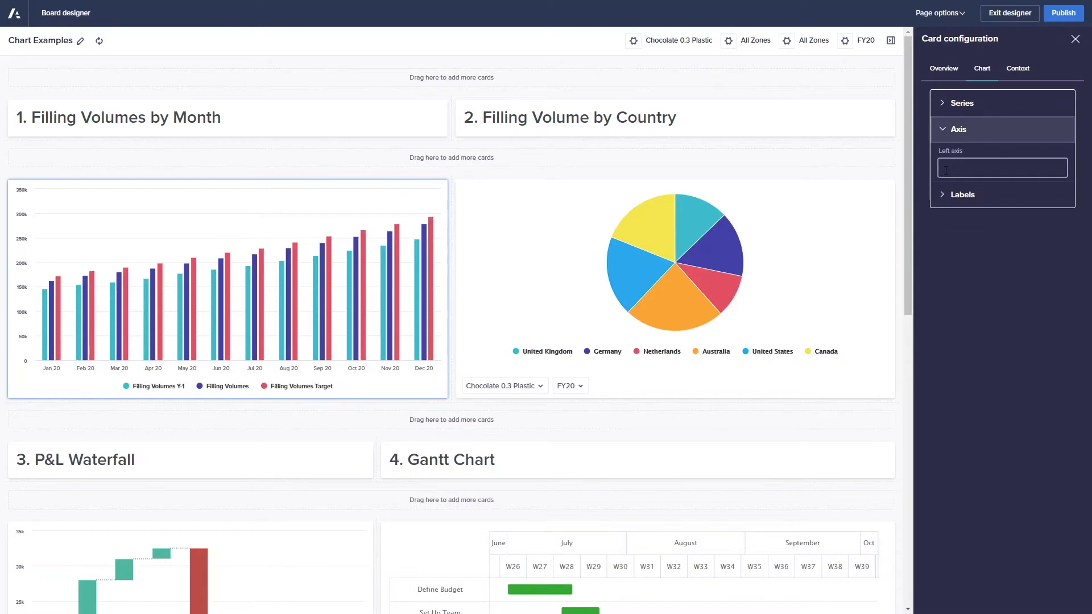
{"action": "left_click", "coordinate": [945, 194]}
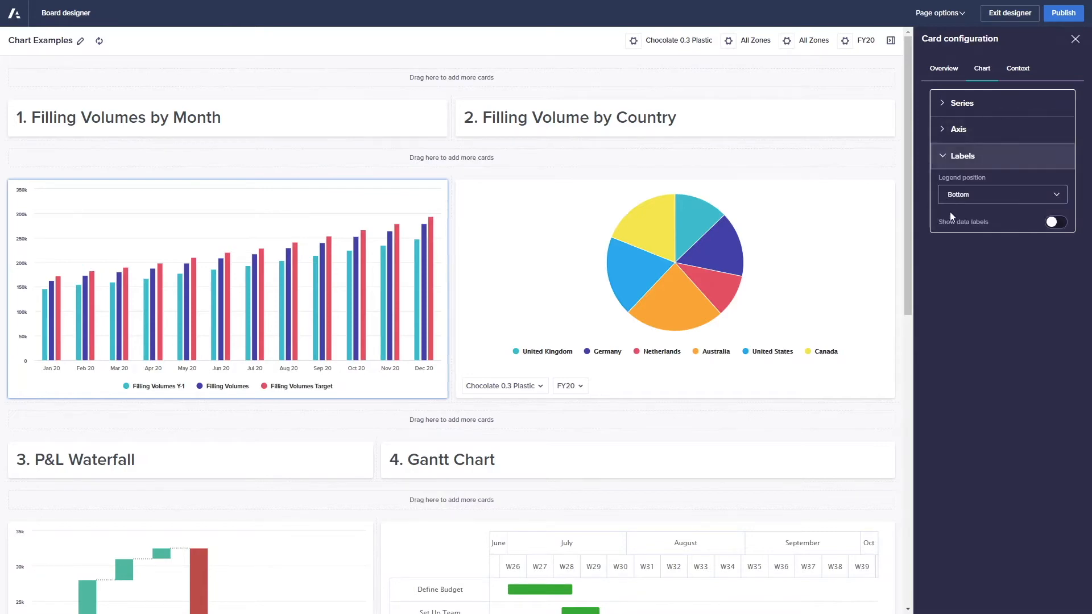
{"action": "left_click", "coordinate": [961, 199]}
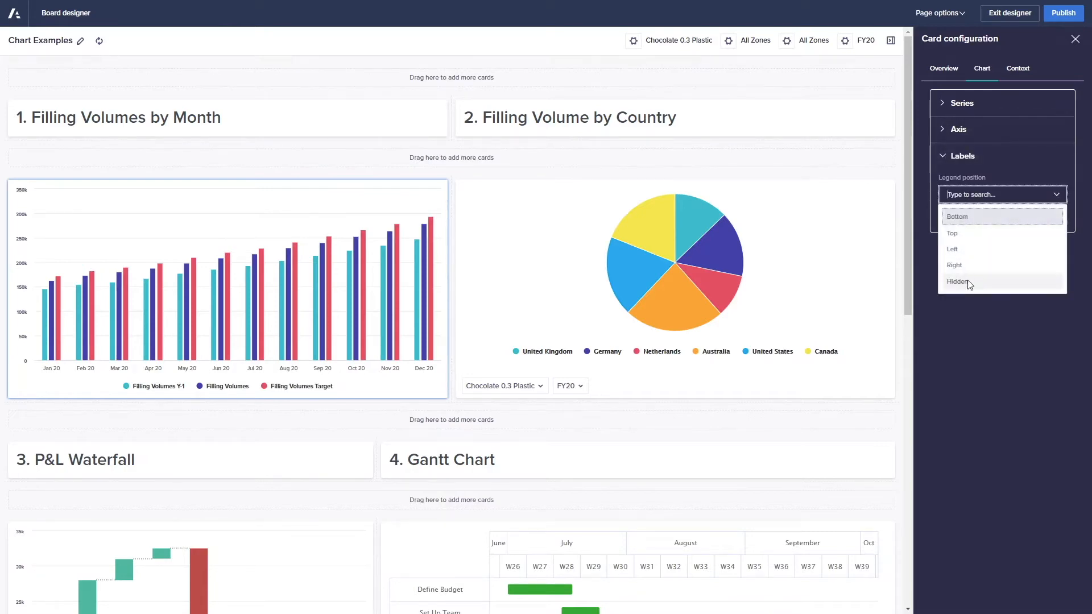
{"action": "left_click", "coordinate": [971, 306]}
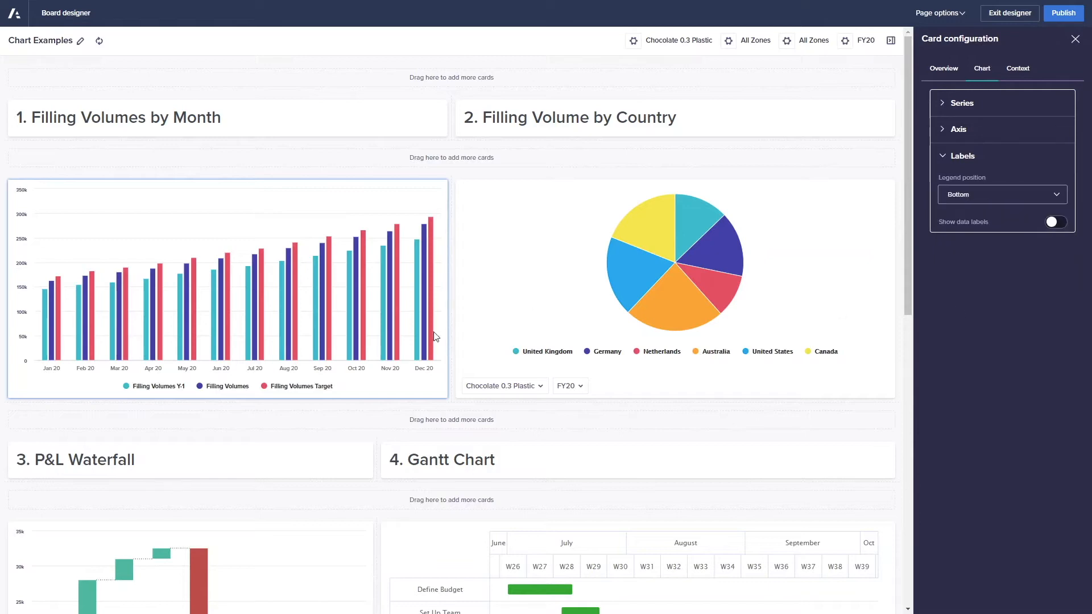
{"action": "left_click", "coordinate": [1052, 223]}
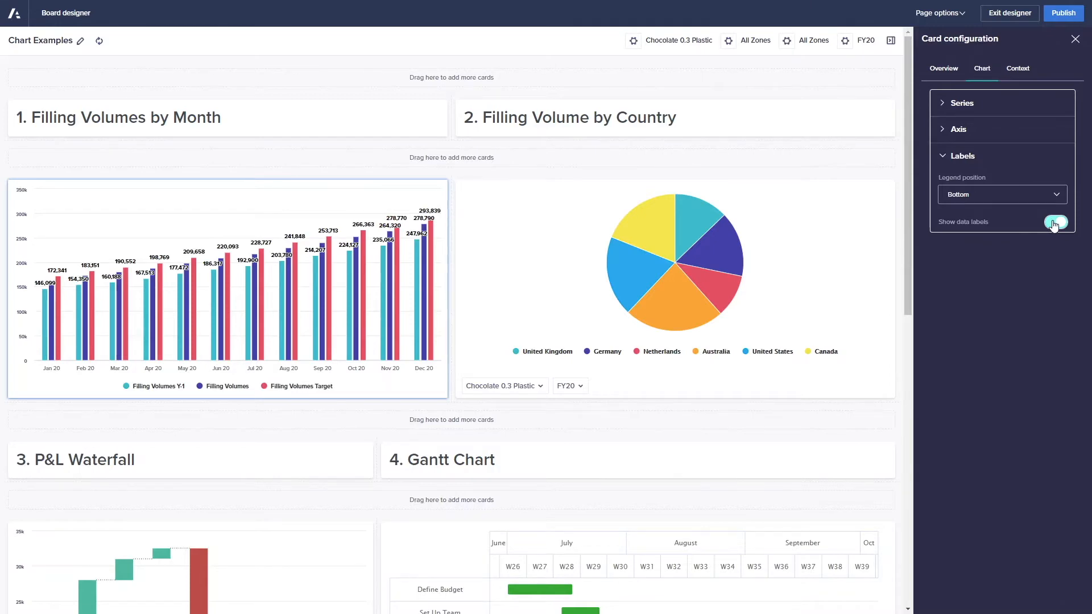
{"action": "left_click", "coordinate": [1053, 224]}
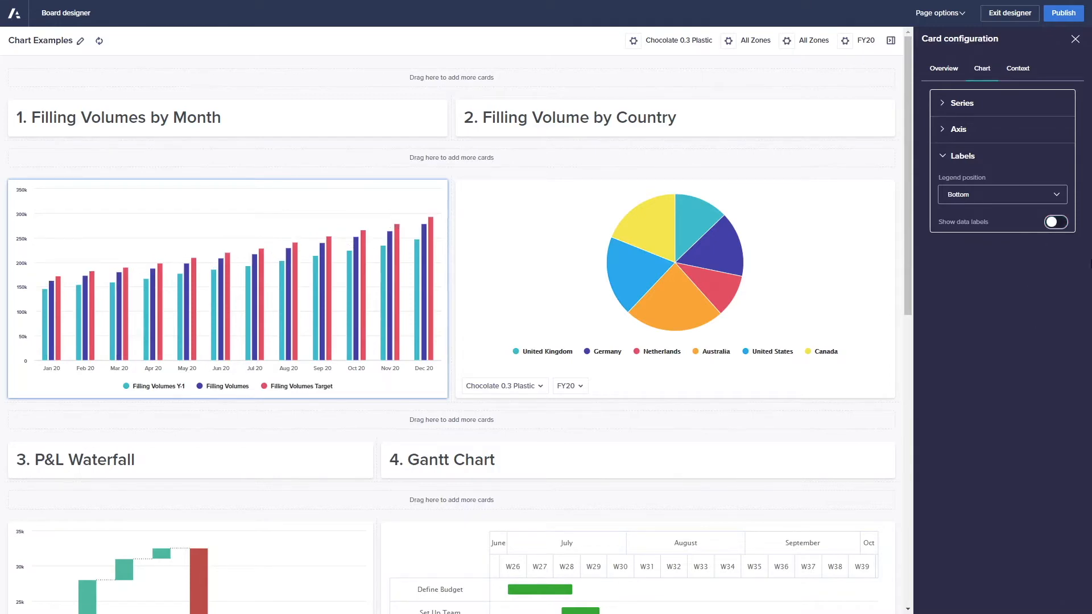
Change the Filling Volumes by Month card's chart type to Line.
{"action": "left_click", "coordinate": [943, 68]}
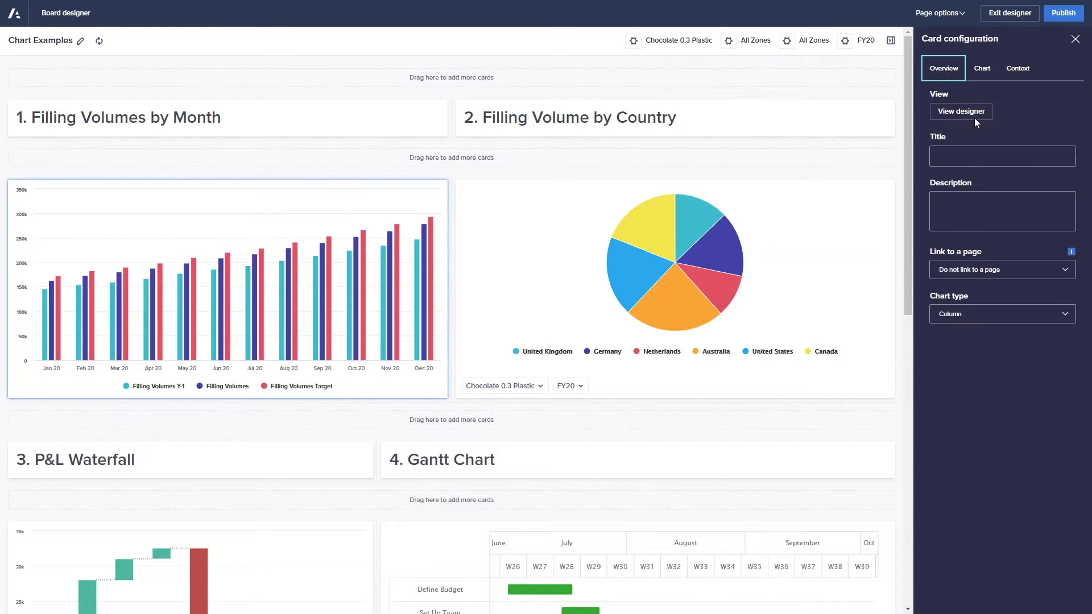
{"action": "left_click", "coordinate": [1020, 311]}
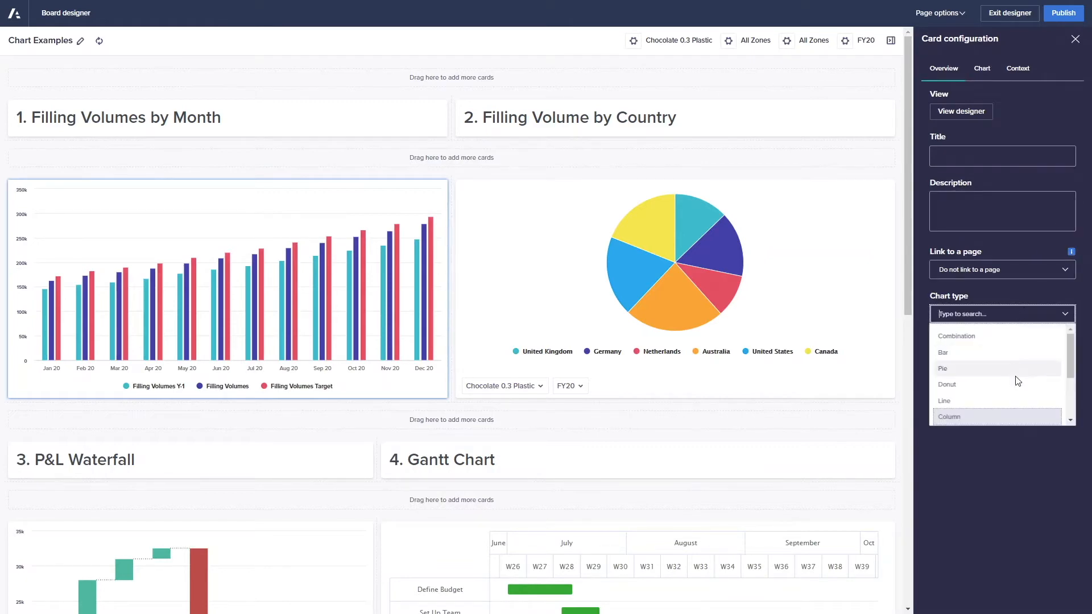
{"action": "left_click_drag", "start_coordinate": [1069, 366], "coordinate": [1069, 384]}
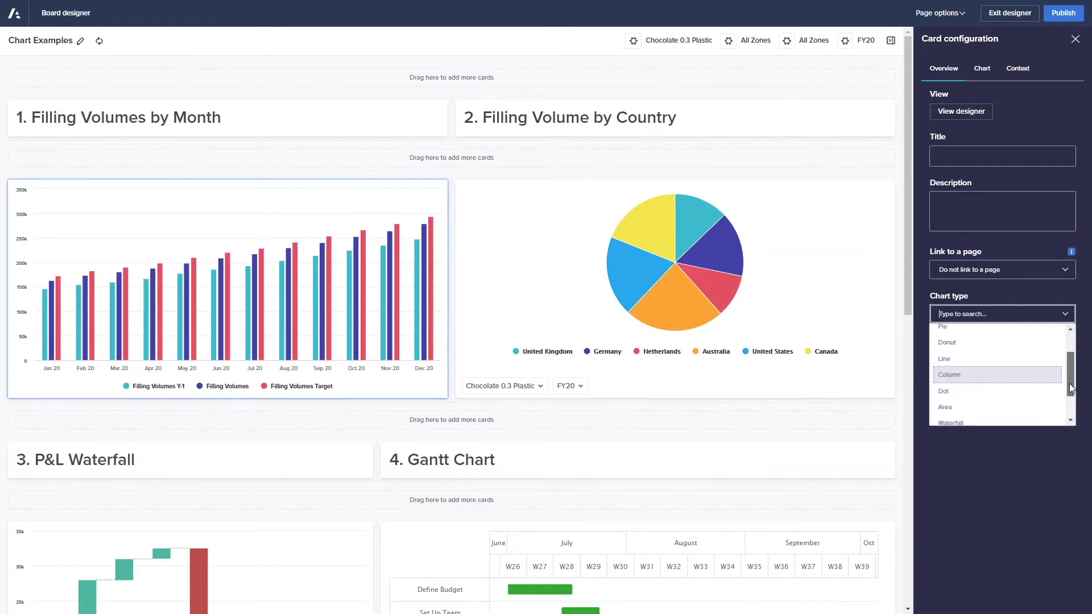
{"action": "left_click", "coordinate": [996, 360]}
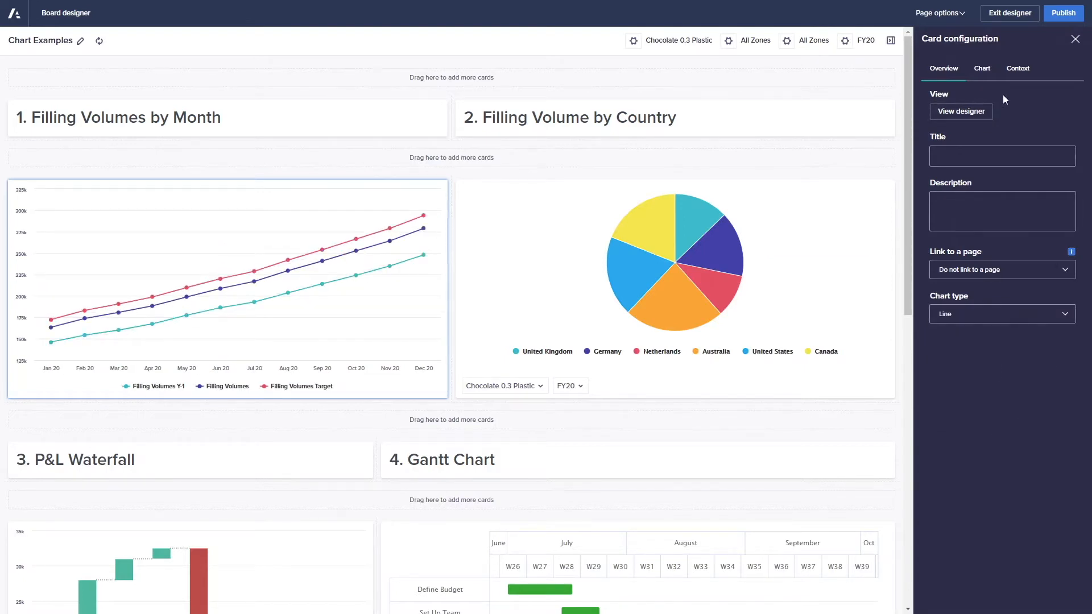
Review the monthly line chart's series options, and turn on Plot trailing zeros in its data settings.
{"action": "left_click", "coordinate": [992, 77]}
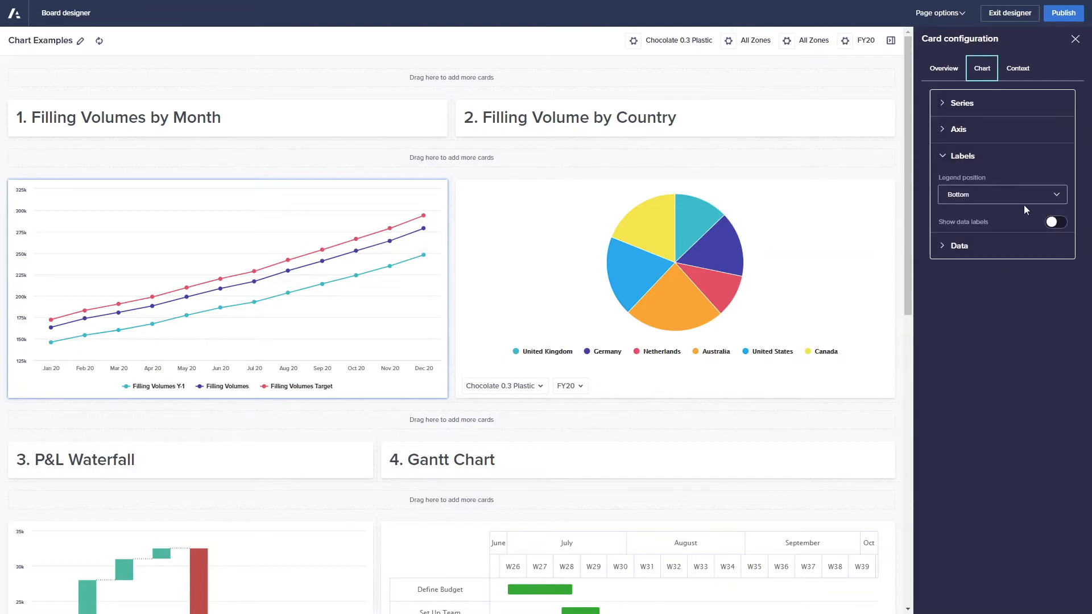
{"action": "left_click", "coordinate": [974, 155]}
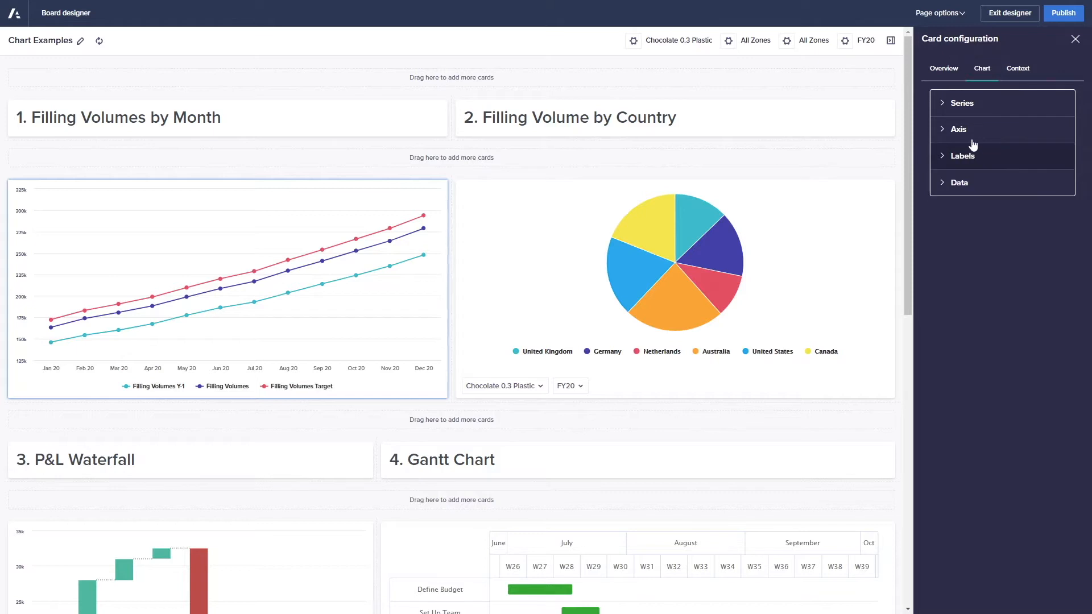
{"action": "left_click", "coordinate": [968, 129]}
{"action": "left_click", "coordinate": [983, 134]}
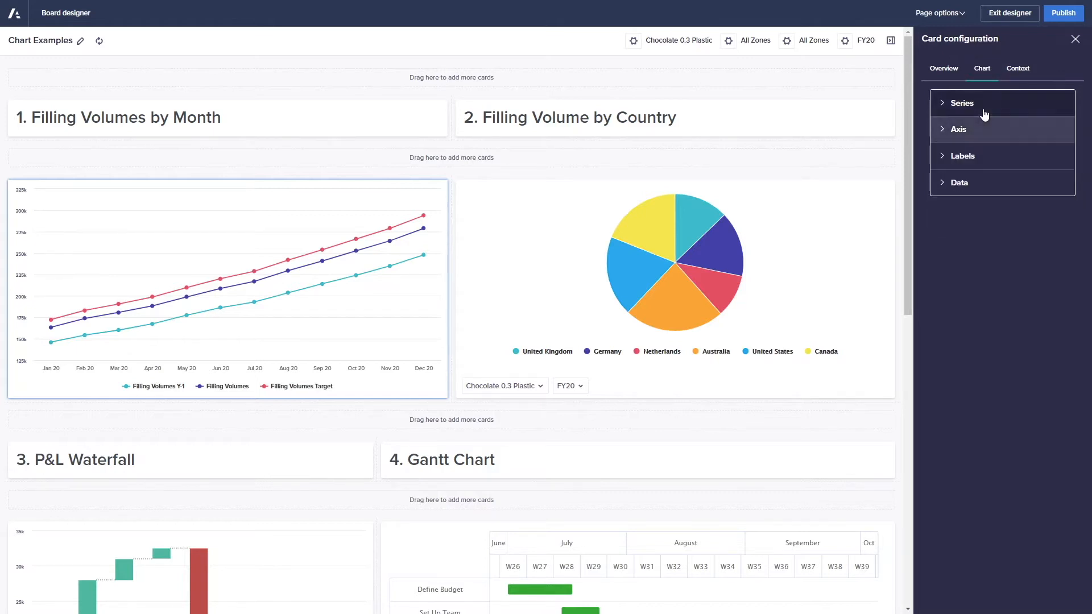
{"action": "left_click", "coordinate": [982, 103]}
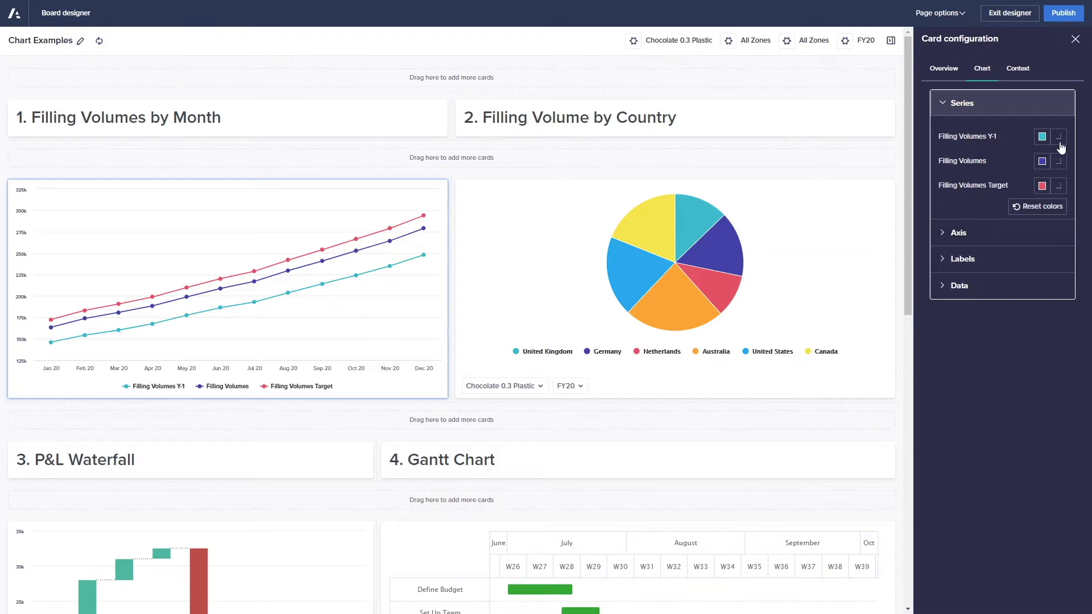
{"action": "left_click", "coordinate": [980, 287]}
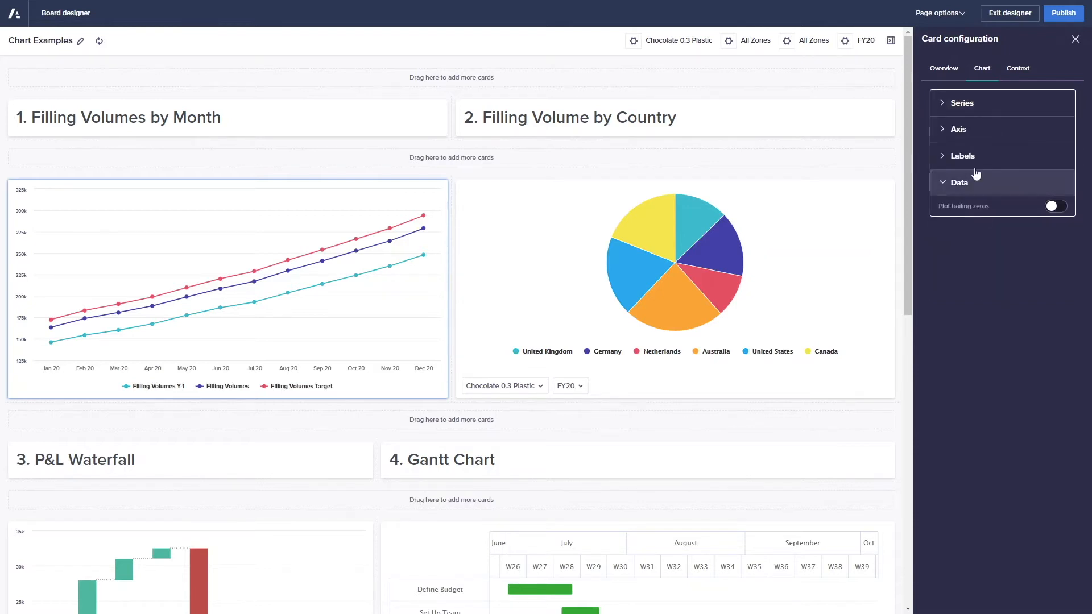
{"action": "left_click", "coordinate": [1053, 207]}
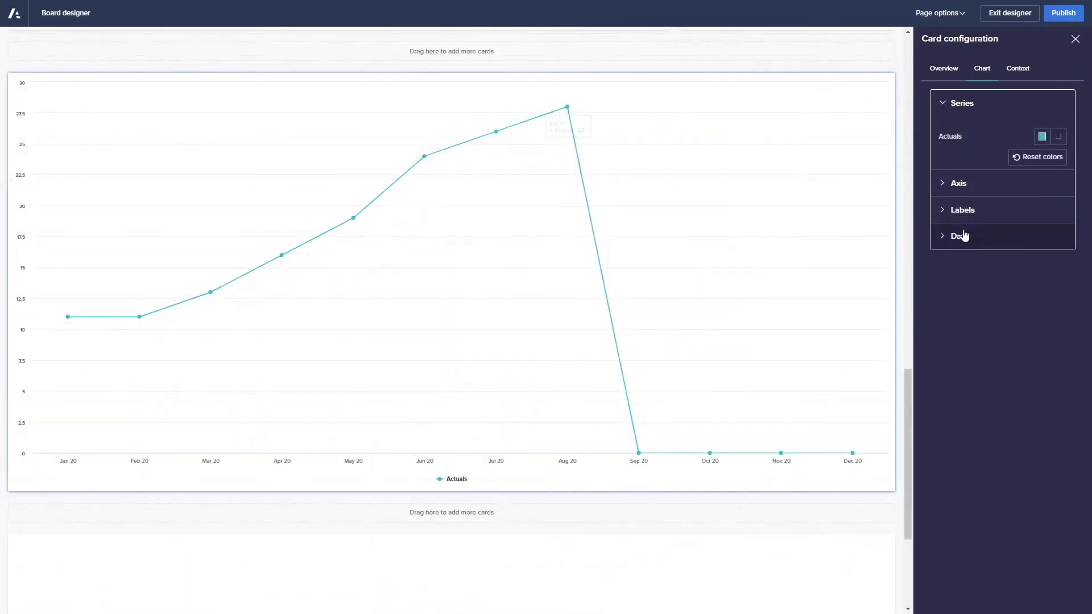
Toggle Plot trailing zeros off, on and off again for the Actuals line chart.
{"action": "left_click", "coordinate": [943, 238]}
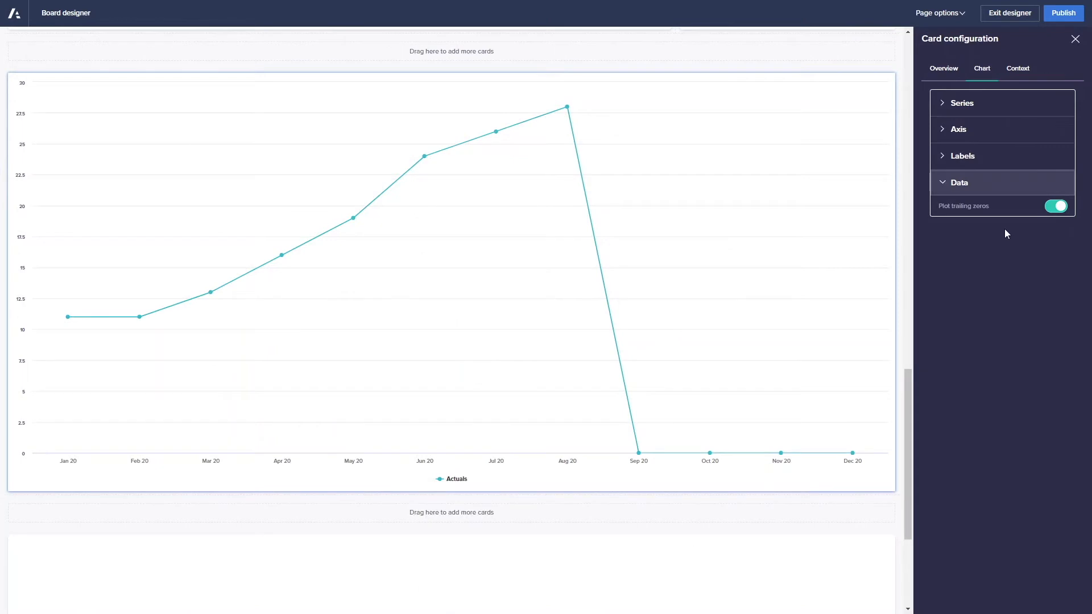
{"action": "left_click", "coordinate": [1054, 209]}
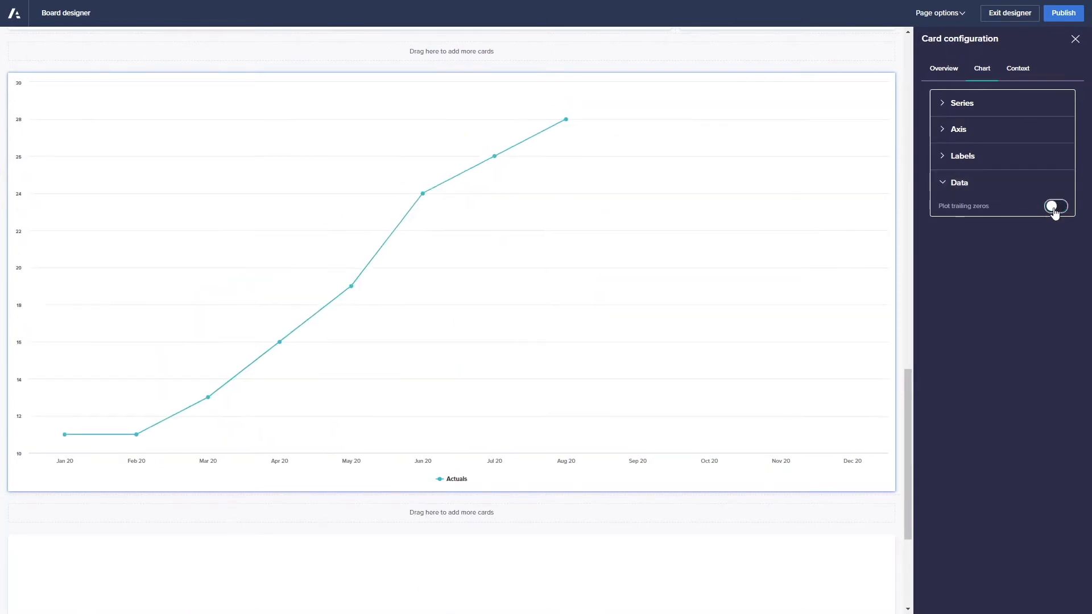
{"action": "left_click", "coordinate": [1054, 209]}
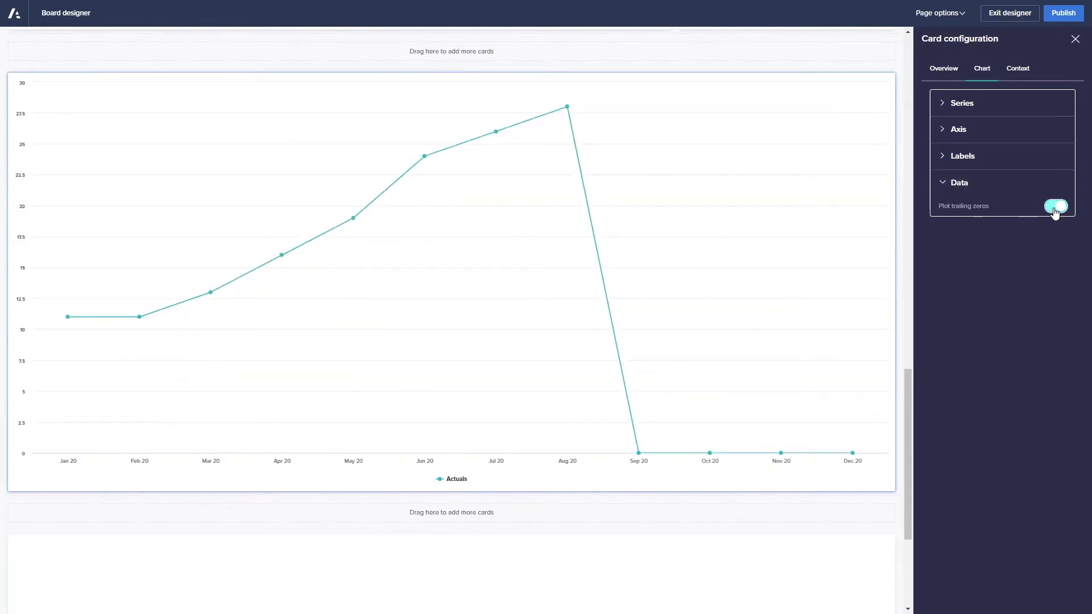
{"action": "left_click", "coordinate": [1053, 209]}
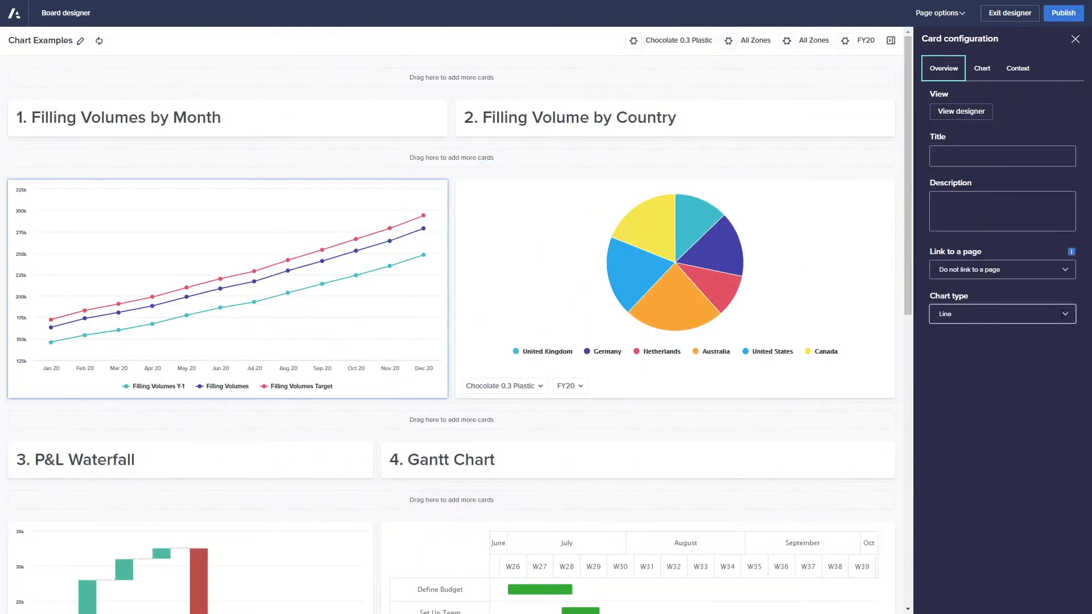
Change the Filling Volumes by Month card's chart type to Area.
{"action": "left_click", "coordinate": [1065, 315]}
{"action": "scroll", "coordinate": [963, 398], "scroll_direction": "down", "scroll_amount": 2}
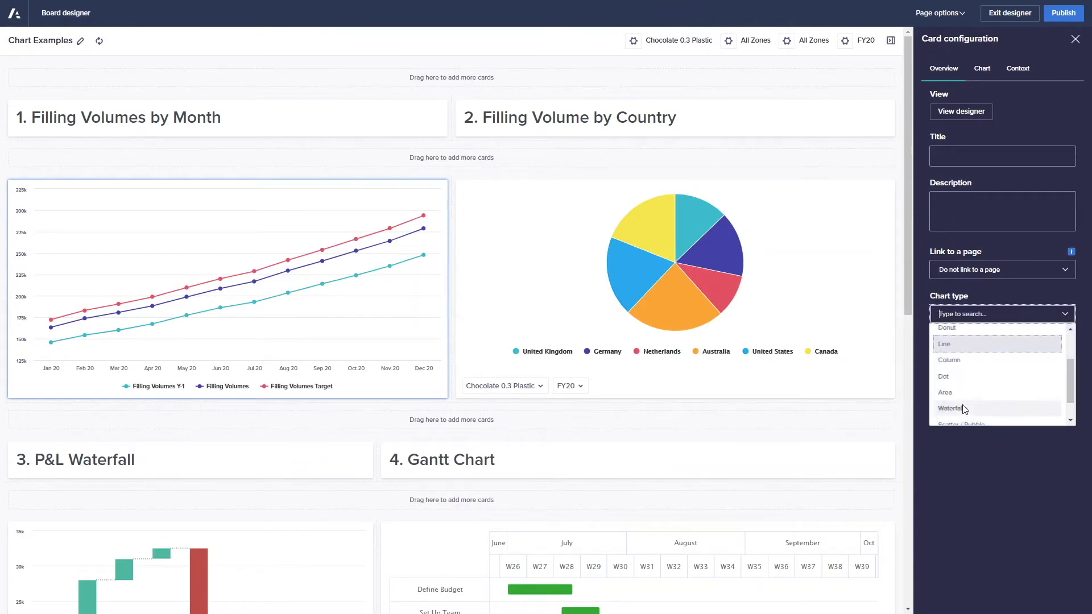
{"action": "left_click", "coordinate": [961, 396]}
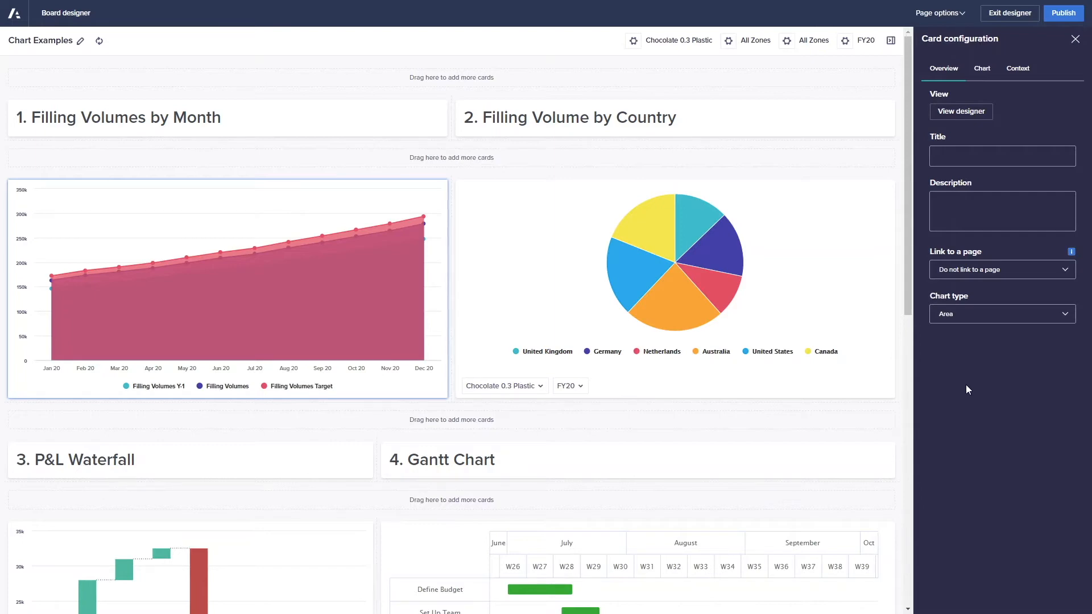
Review the data, label and axis options of the monthly area chart.
{"action": "left_click", "coordinate": [981, 68]}
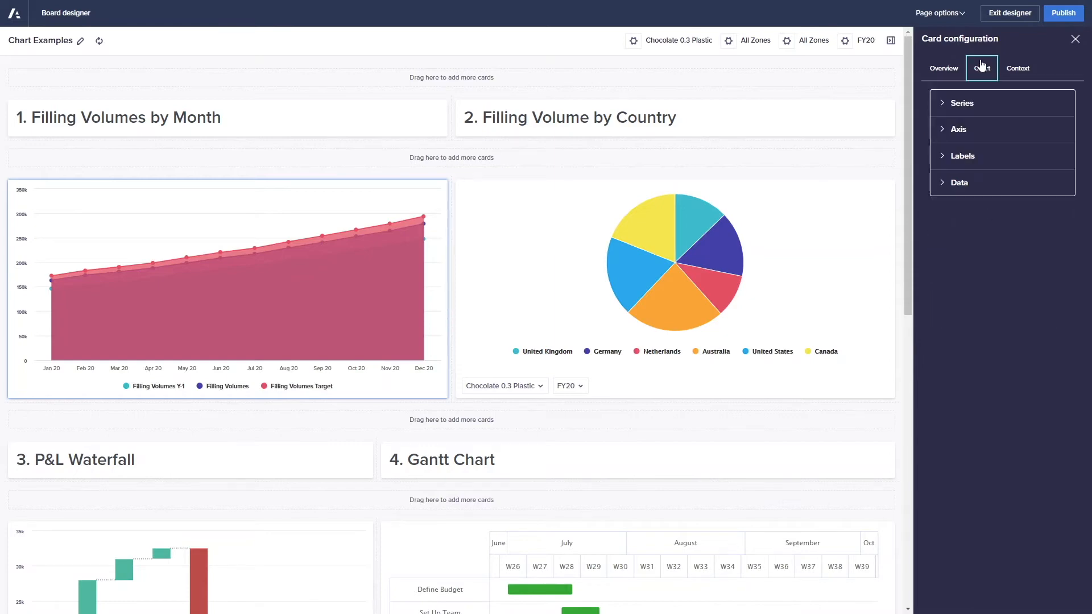
{"action": "left_click", "coordinate": [989, 183]}
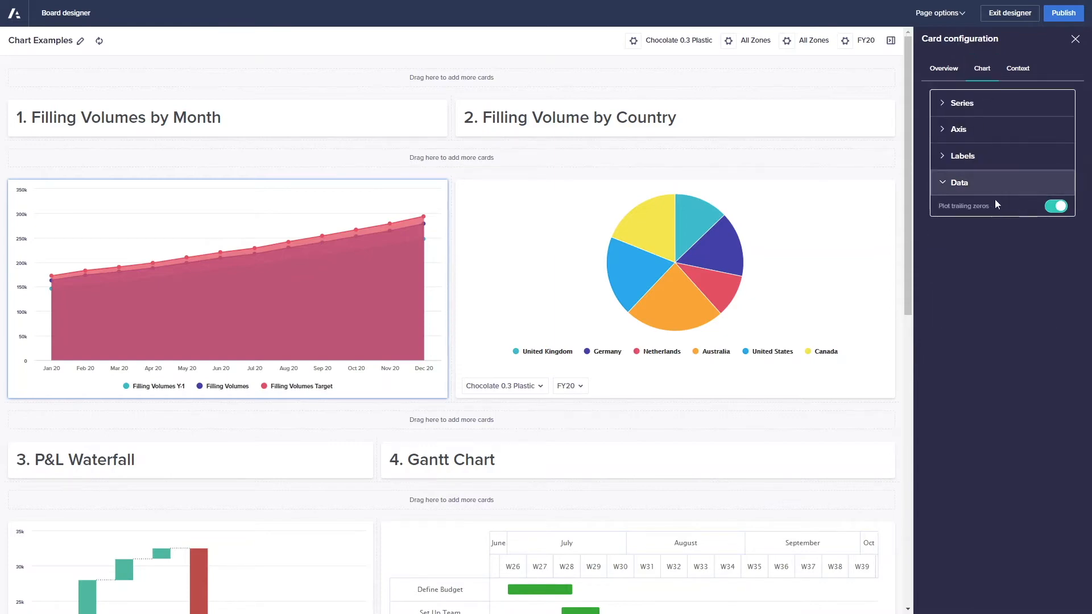
{"action": "left_click", "coordinate": [983, 187]}
{"action": "left_click", "coordinate": [980, 167]}
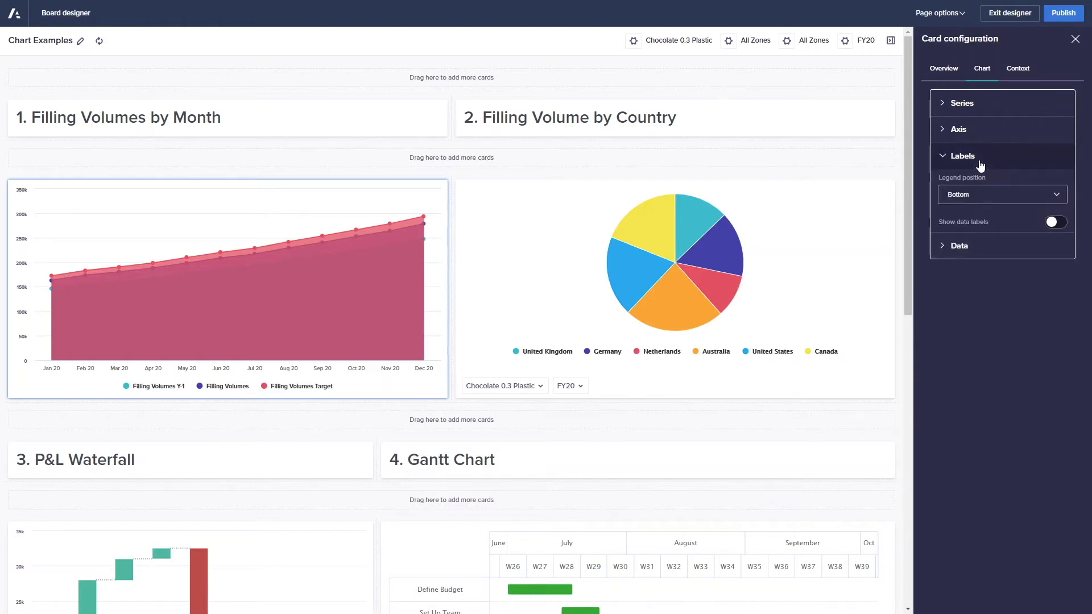
{"action": "left_click", "coordinate": [981, 165]}
{"action": "left_click", "coordinate": [983, 136]}
{"action": "left_click", "coordinate": [980, 129]}
Try Stacked series stacking on the monthly area chart, and switch it to Percentage.
{"action": "left_click", "coordinate": [978, 114]}
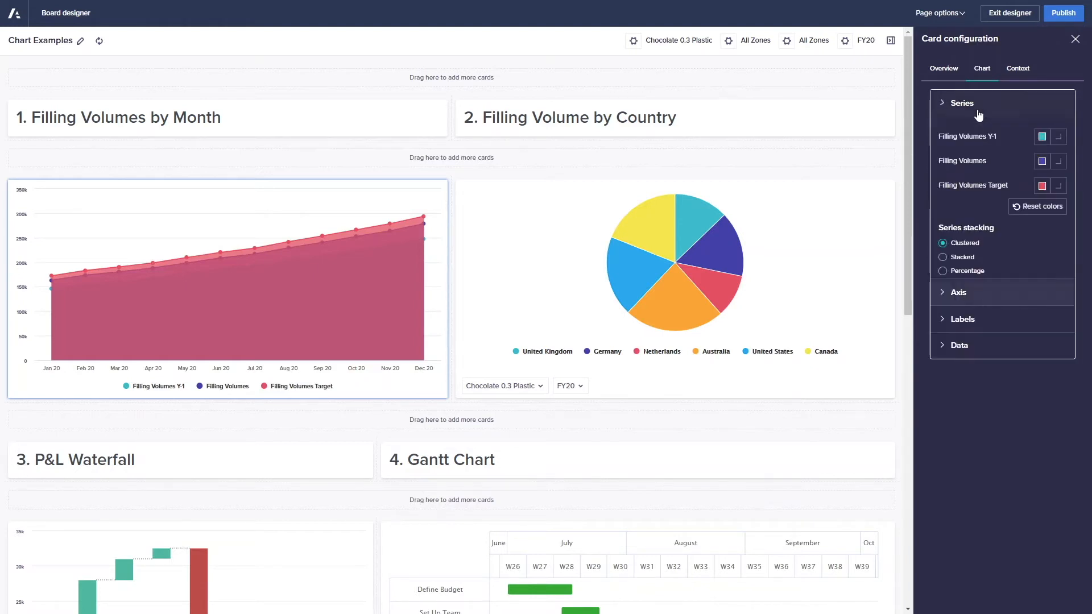
{"action": "left_click", "coordinate": [943, 257]}
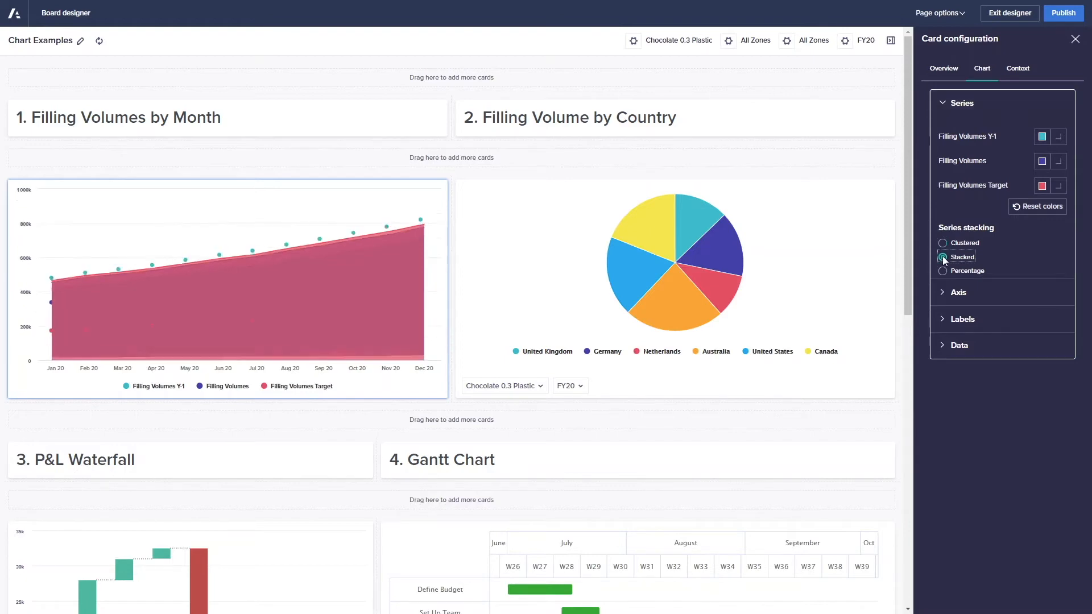
{"action": "left_click", "coordinate": [943, 270]}
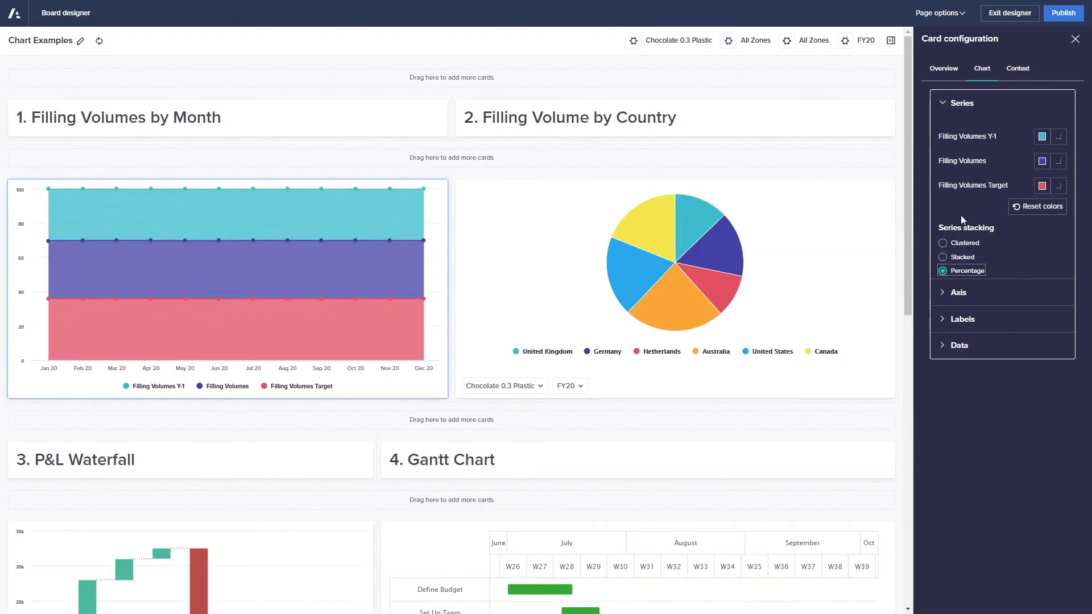
Change the Filling Volumes by Month card's chart type to Dot, and look at its series options.
{"action": "left_click", "coordinate": [951, 72]}
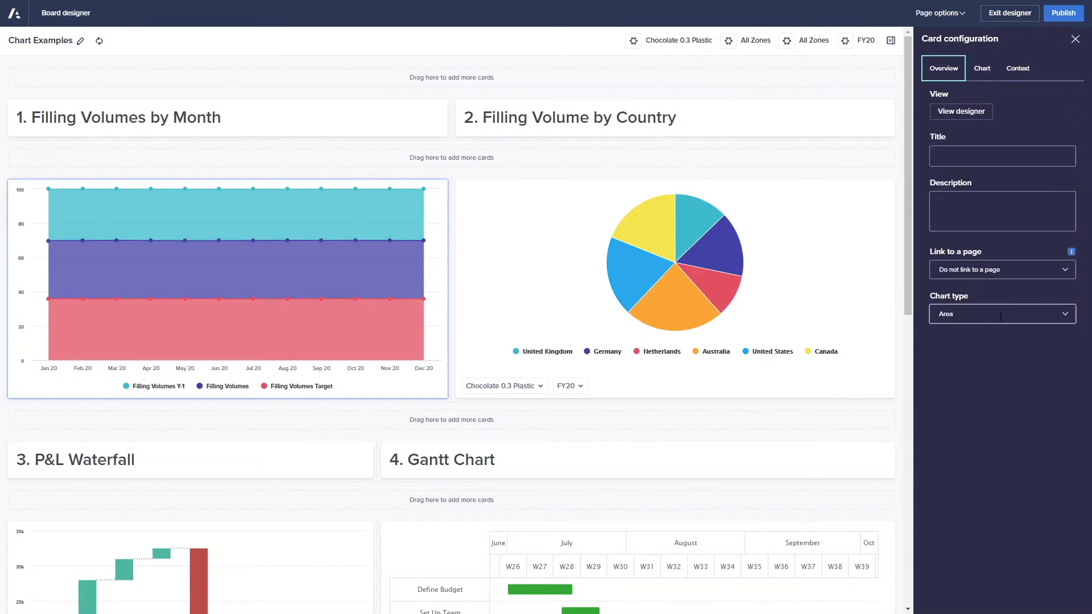
{"action": "left_click", "coordinate": [1063, 315]}
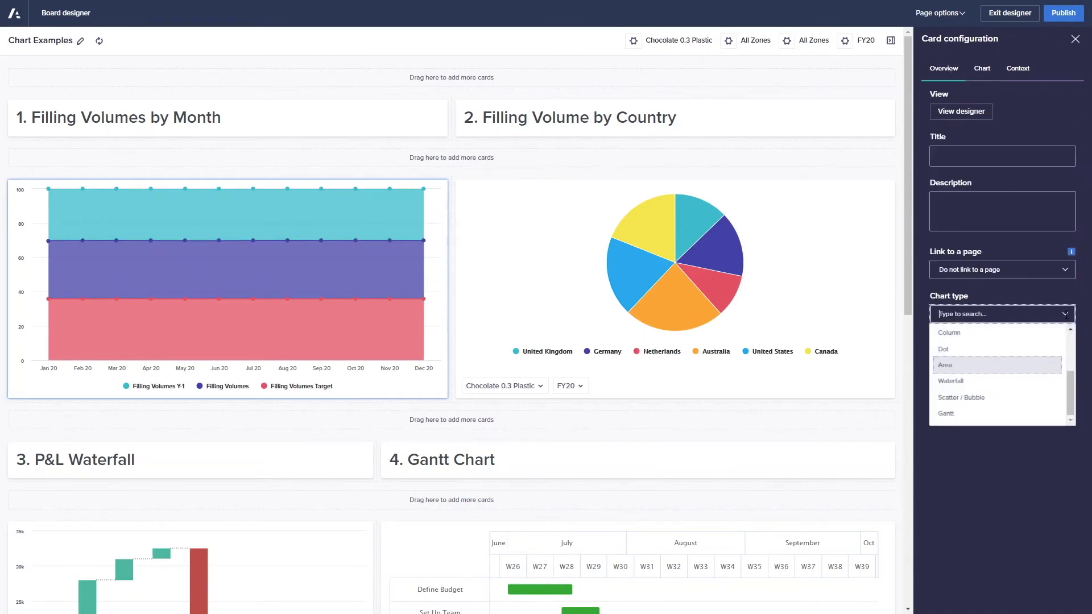
{"action": "left_click", "coordinate": [971, 350]}
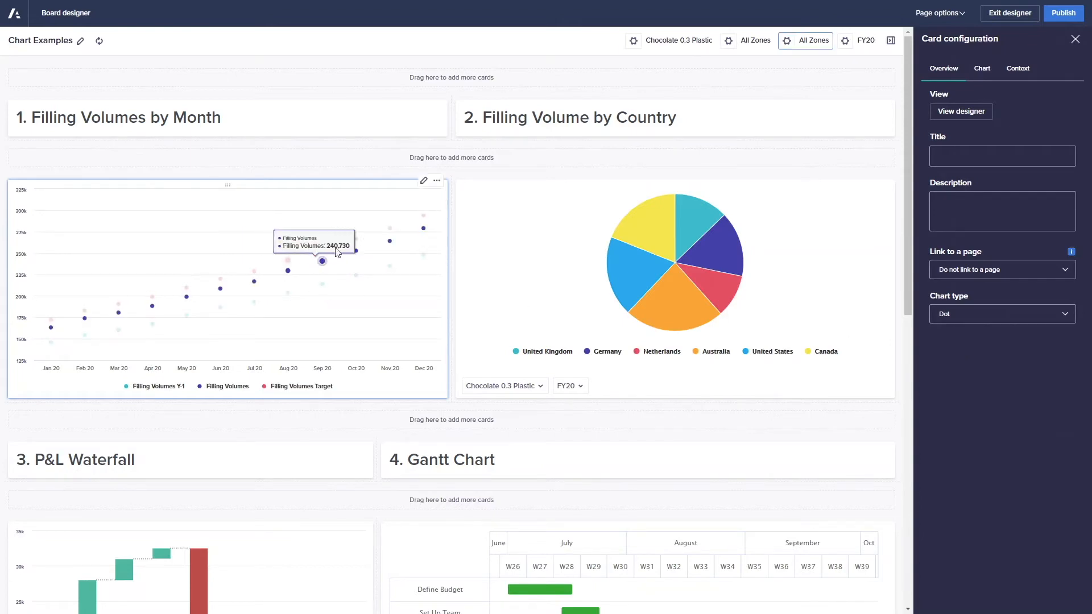
{"action": "left_click", "coordinate": [982, 68]}
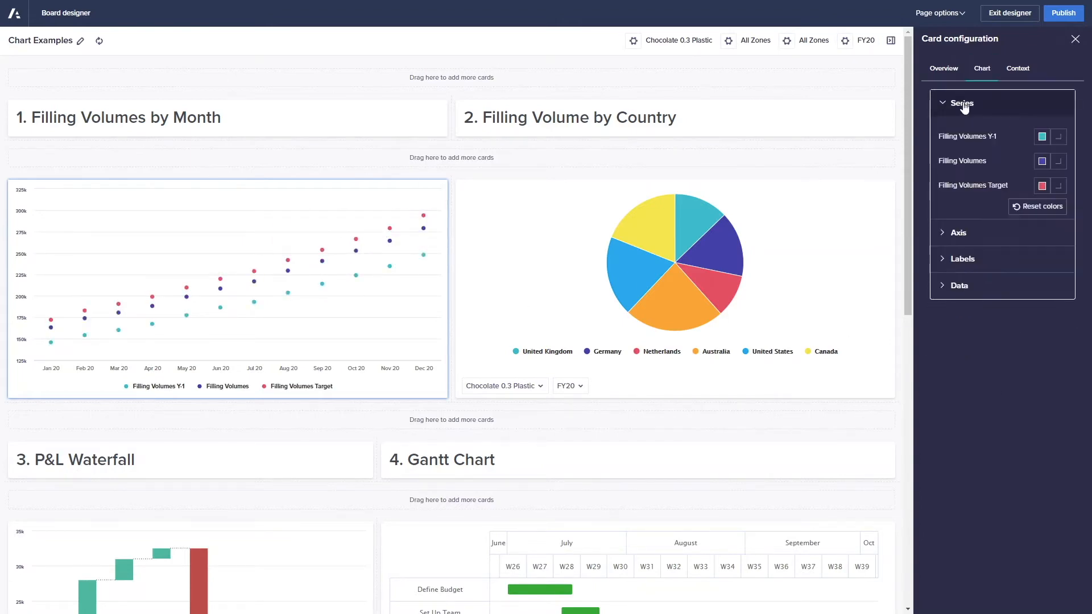
Set the Filling Volumes by Month card's chart type to Combination.
{"action": "left_click", "coordinate": [951, 76]}
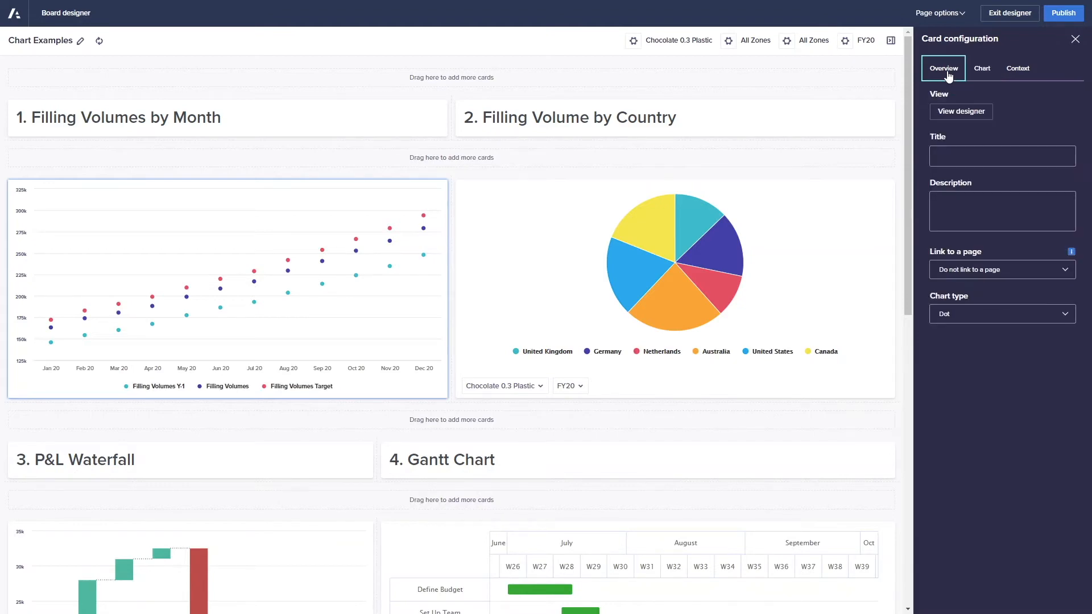
{"action": "left_click", "coordinate": [1068, 314]}
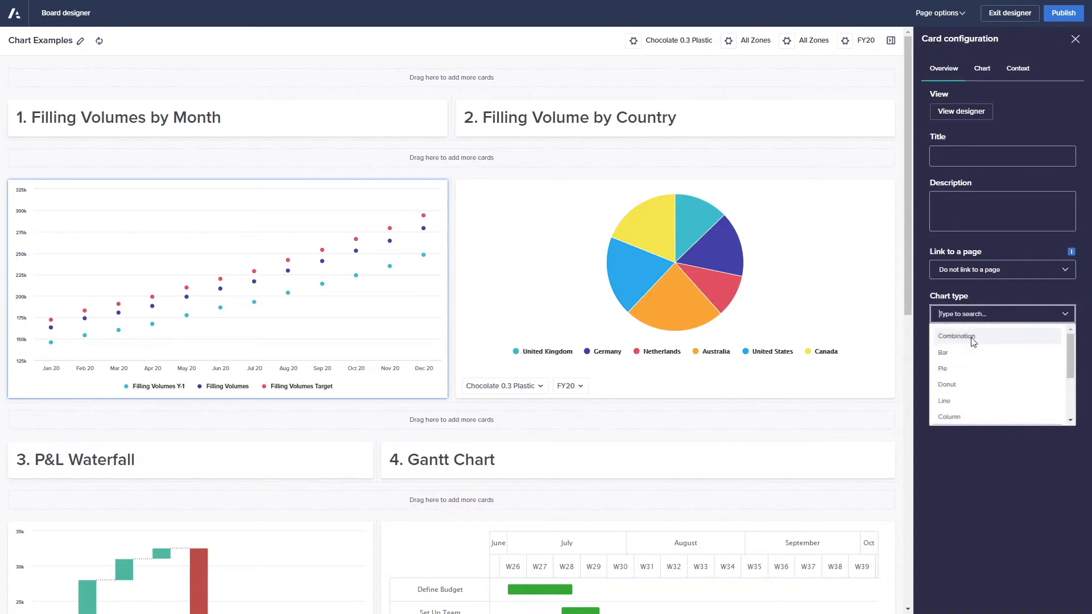
{"action": "left_click", "coordinate": [972, 338]}
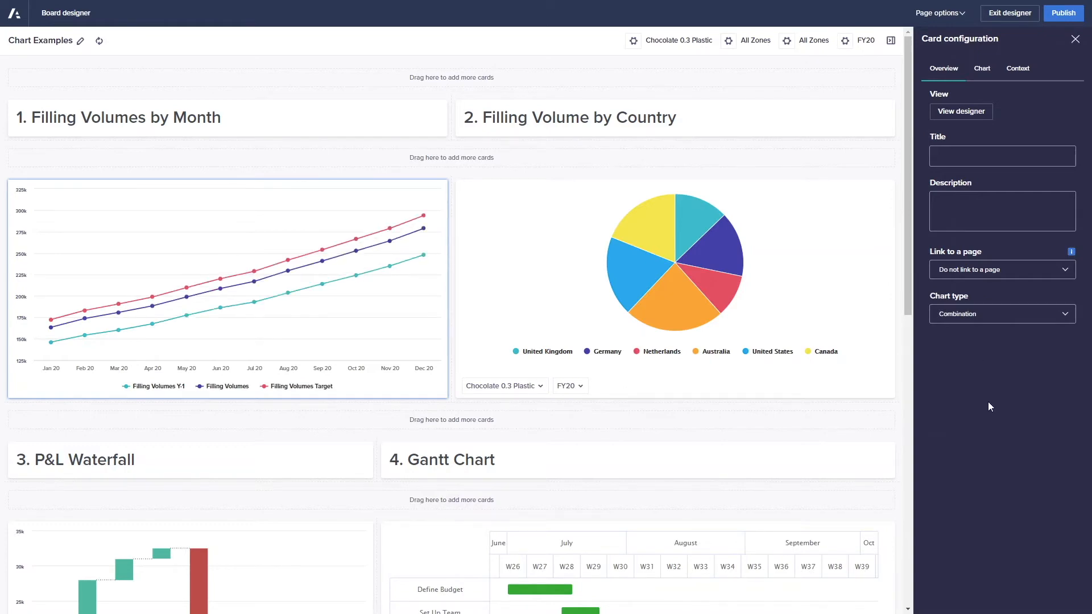
In the combination chart, plot Filling Volumes Y-1 as Area, Filling Volumes as Column and Filling Volumes Target as Dot.
{"action": "left_click", "coordinate": [981, 70]}
{"action": "left_click", "coordinate": [1042, 137]}
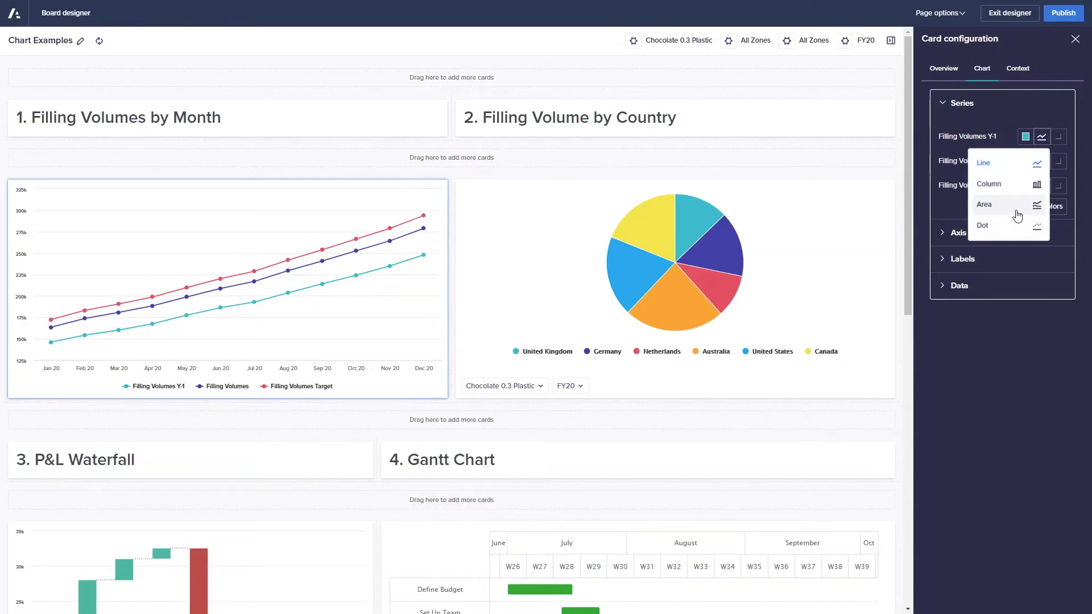
{"action": "left_click", "coordinate": [1017, 205]}
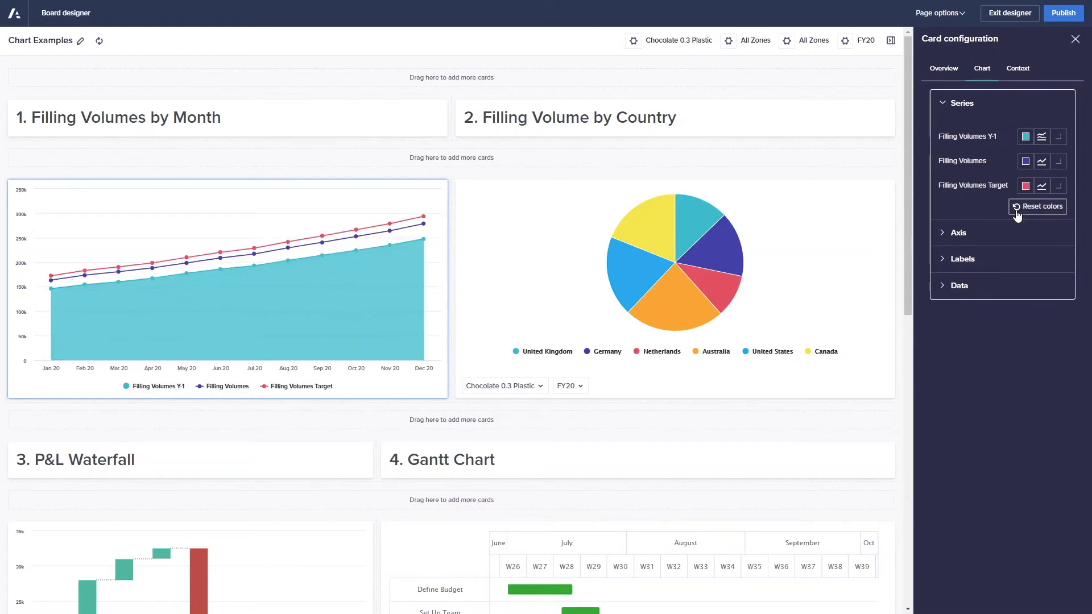
{"action": "left_click", "coordinate": [1041, 162]}
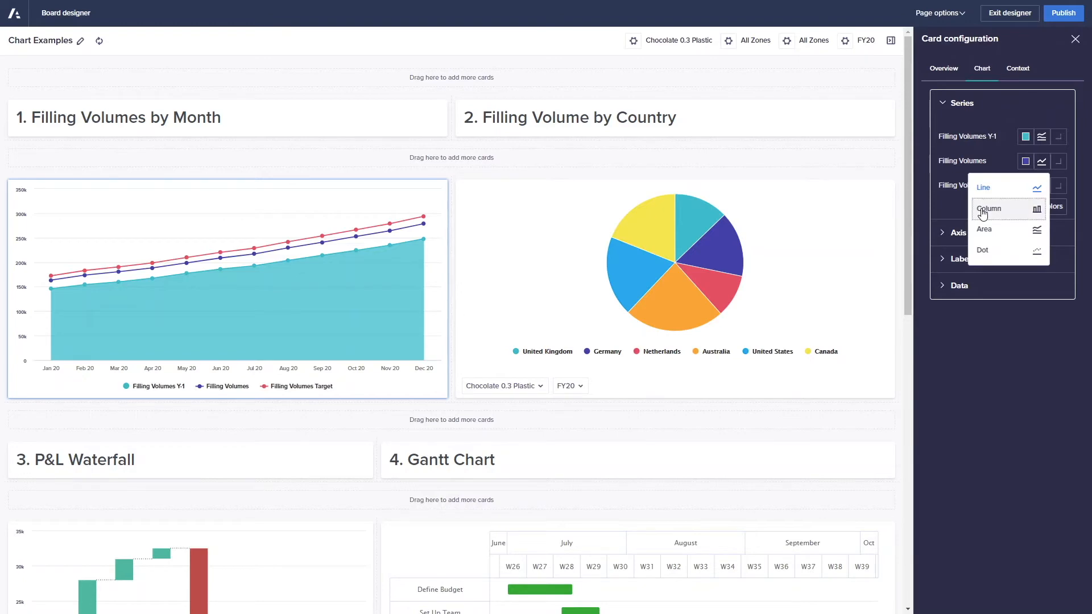
{"action": "left_click", "coordinate": [982, 211]}
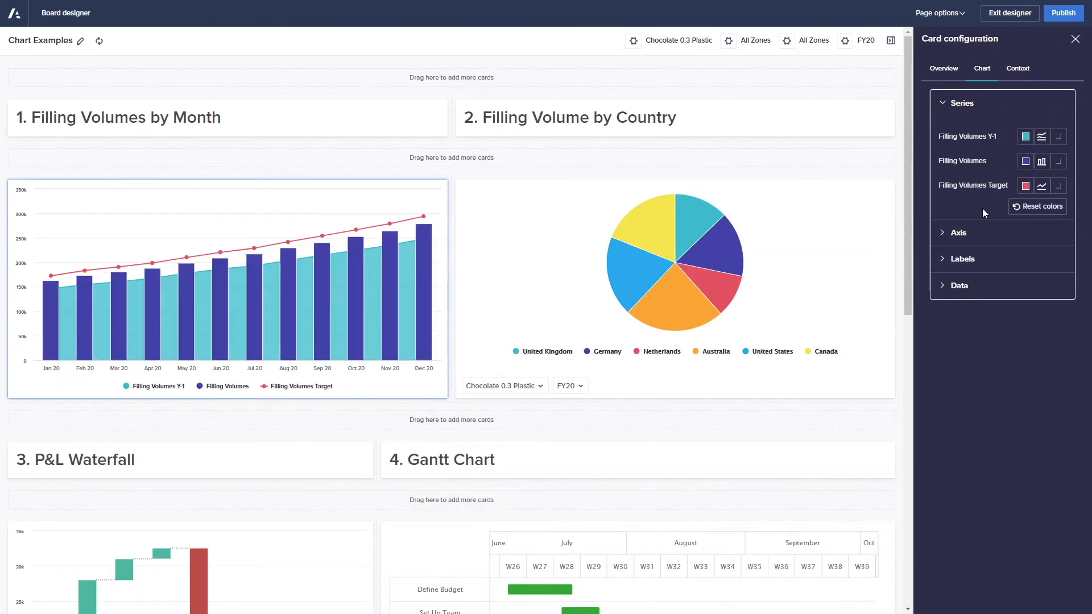
{"action": "left_click", "coordinate": [1039, 187]}
{"action": "left_click", "coordinate": [1001, 277]}
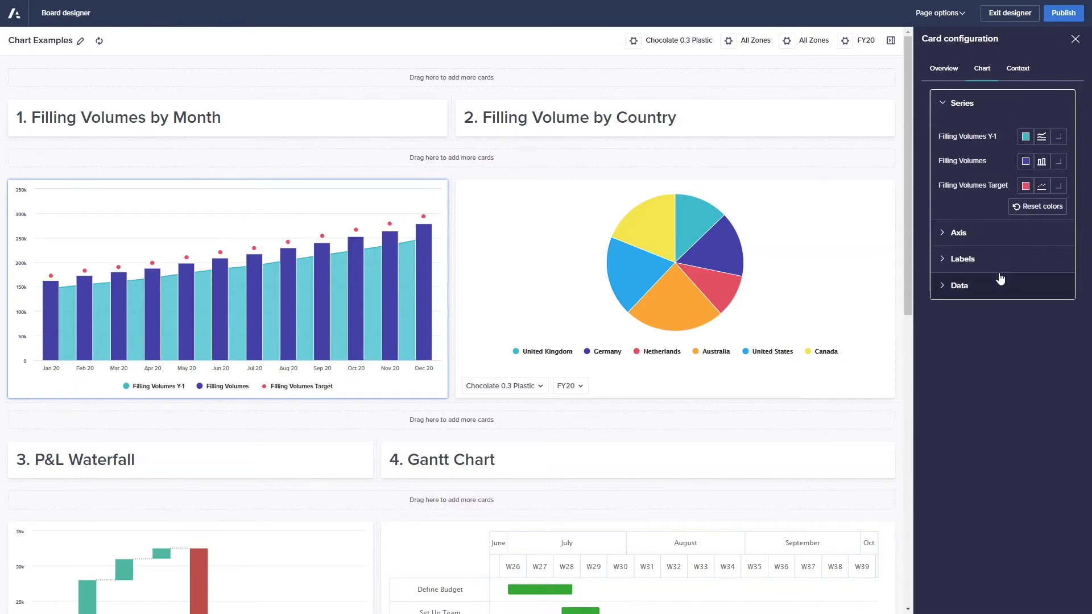
{"action": "mouse_move", "coordinate": [427, 232]}
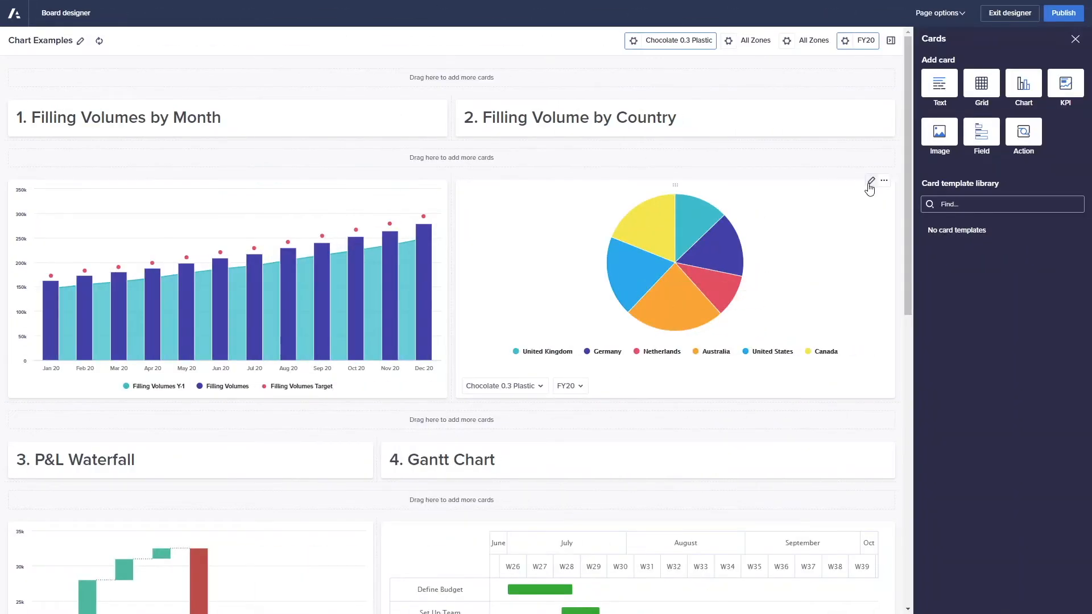
Open the Filling Volume by Country pie chart's configuration, review its source view, and inspect the slice values on the chart.
{"action": "left_click", "coordinate": [871, 182]}
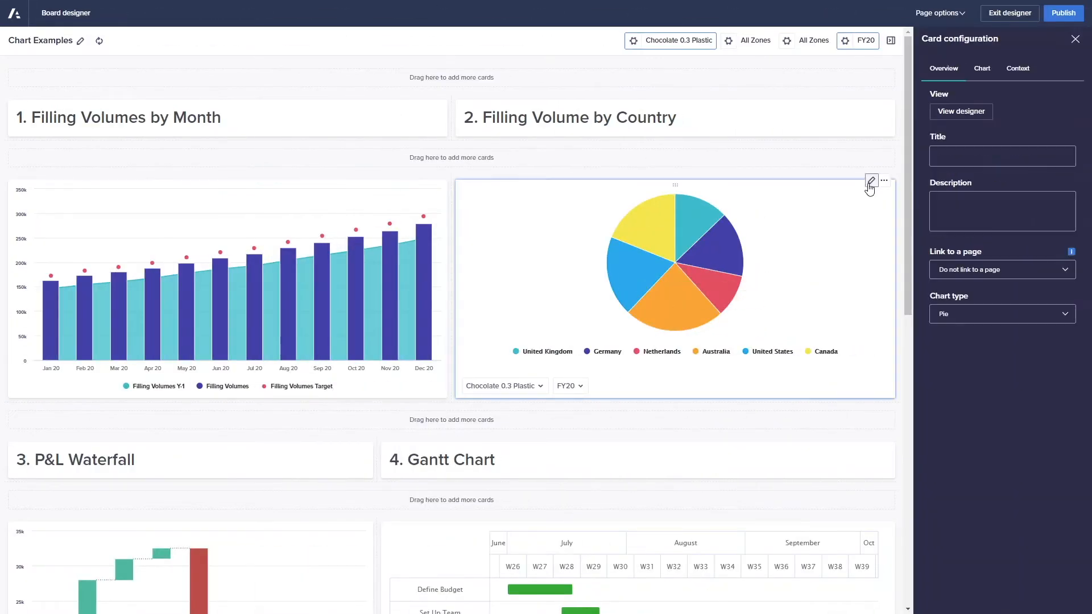
{"action": "left_click", "coordinate": [975, 115]}
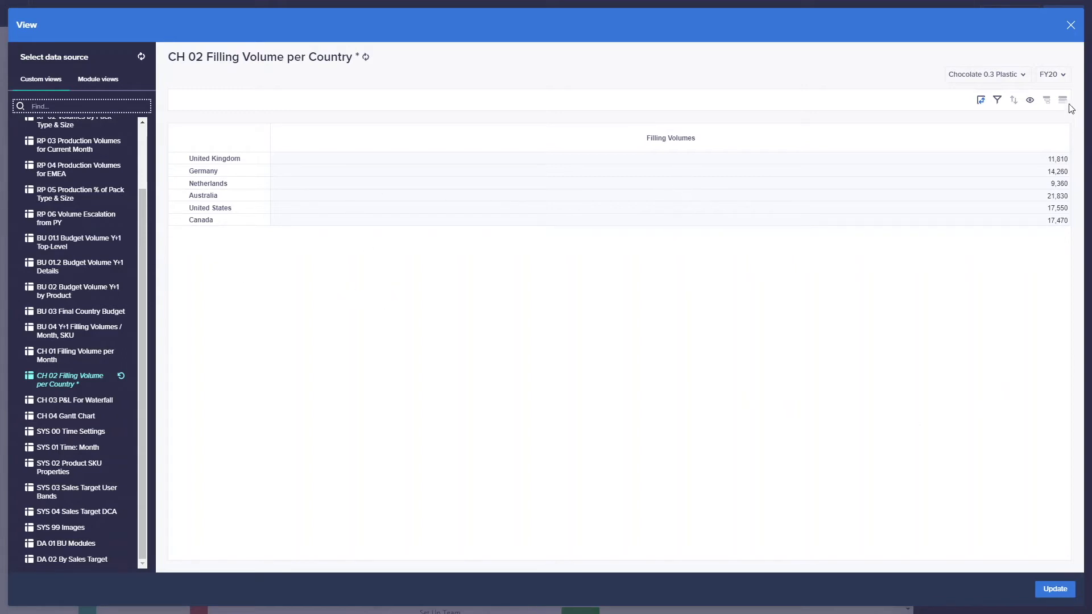
{"action": "left_click", "coordinate": [1062, 593]}
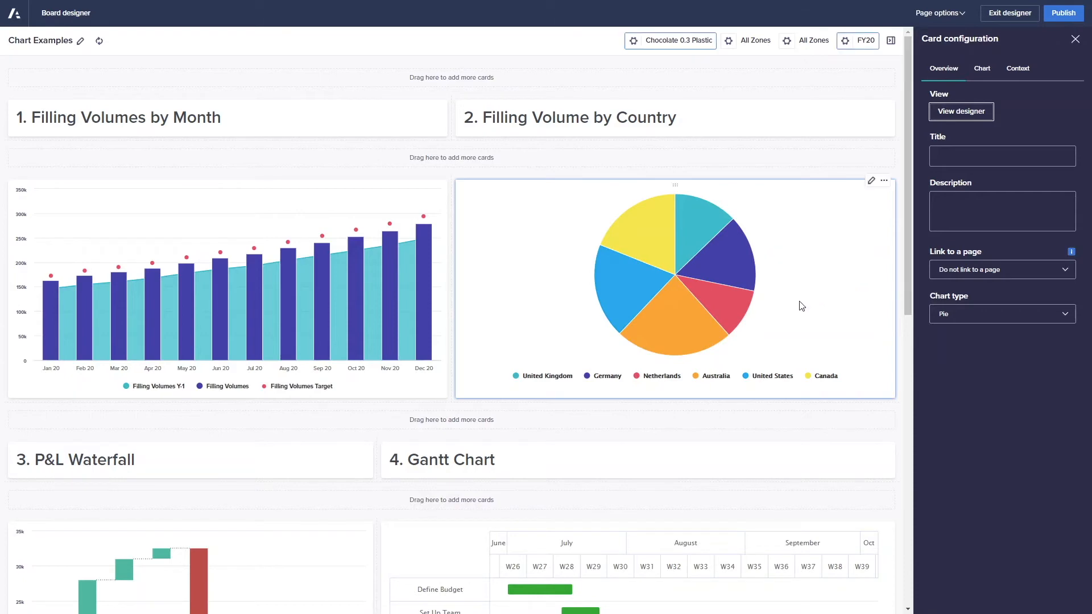
{"action": "mouse_move", "coordinate": [739, 282]}
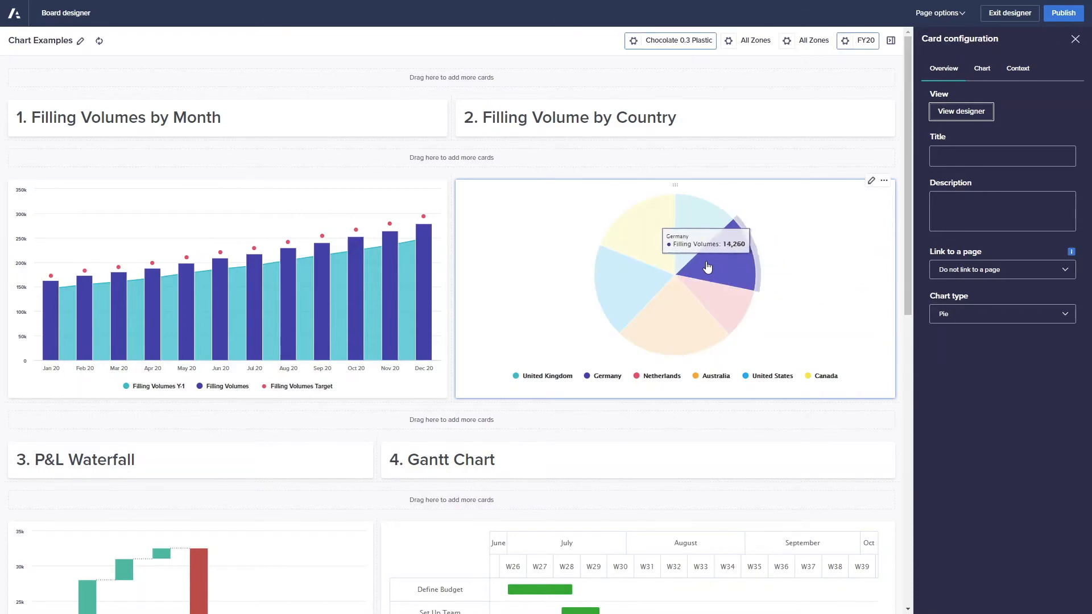
{"action": "mouse_move", "coordinate": [664, 310]}
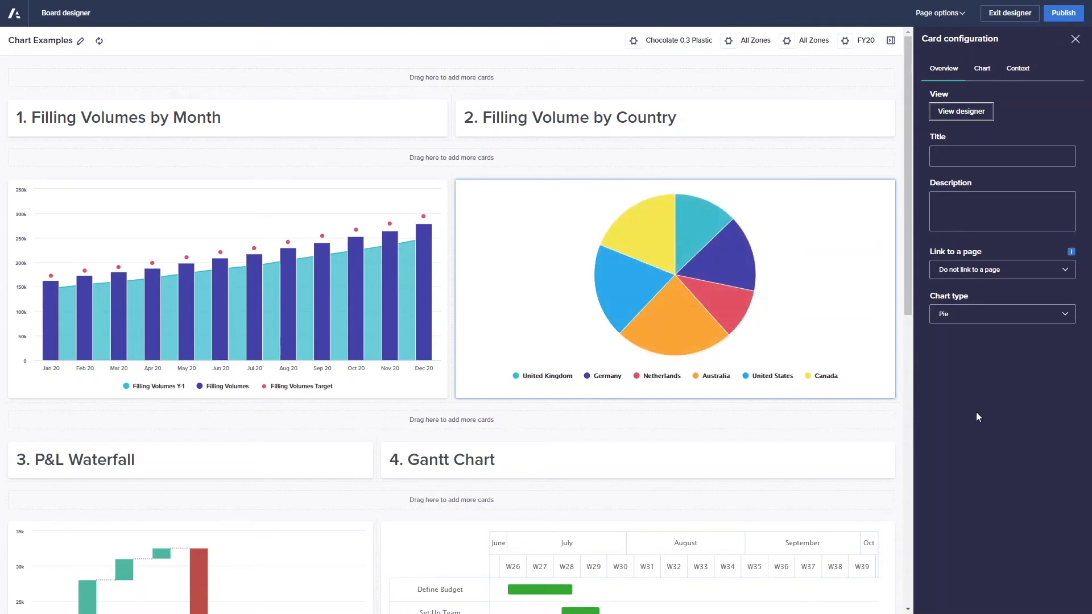
Try separating the United Kingdom slice from the pie chart, and try showing data labels.
{"action": "left_click", "coordinate": [982, 66]}
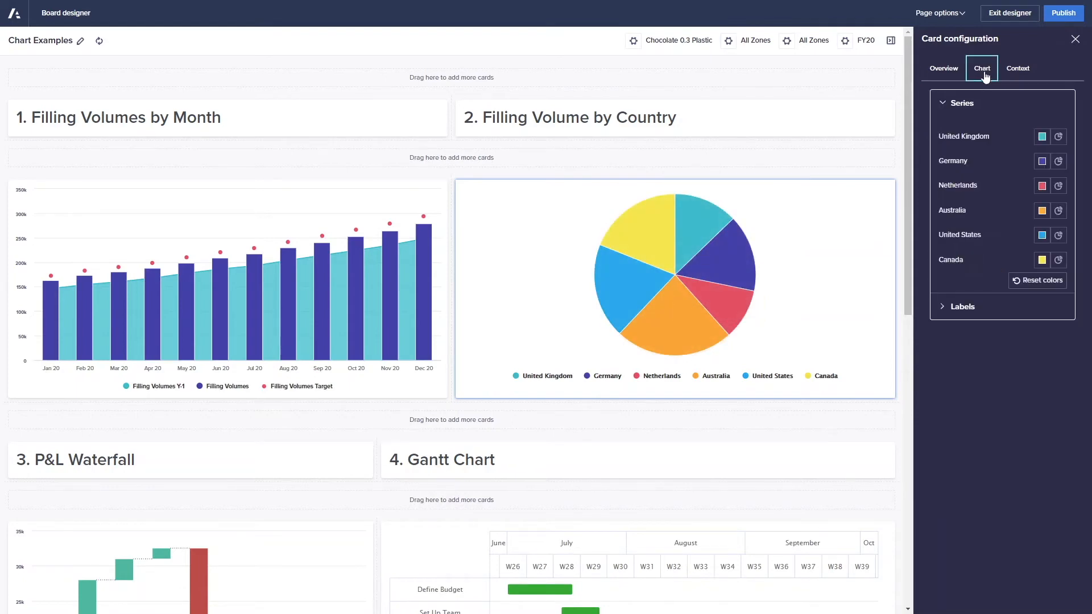
{"action": "left_click", "coordinate": [1059, 138]}
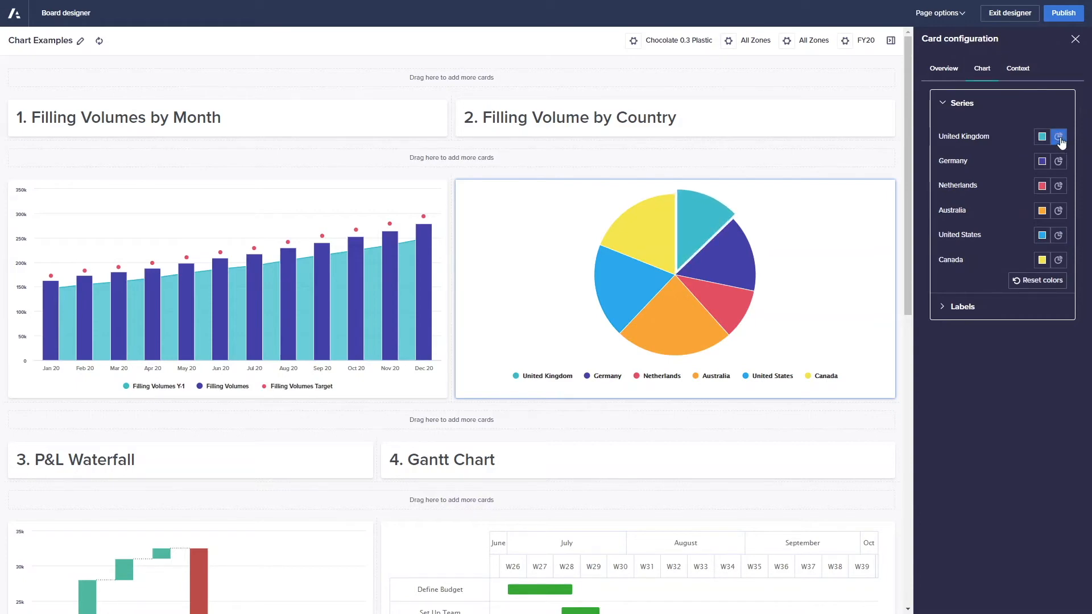
{"action": "left_click", "coordinate": [991, 311]}
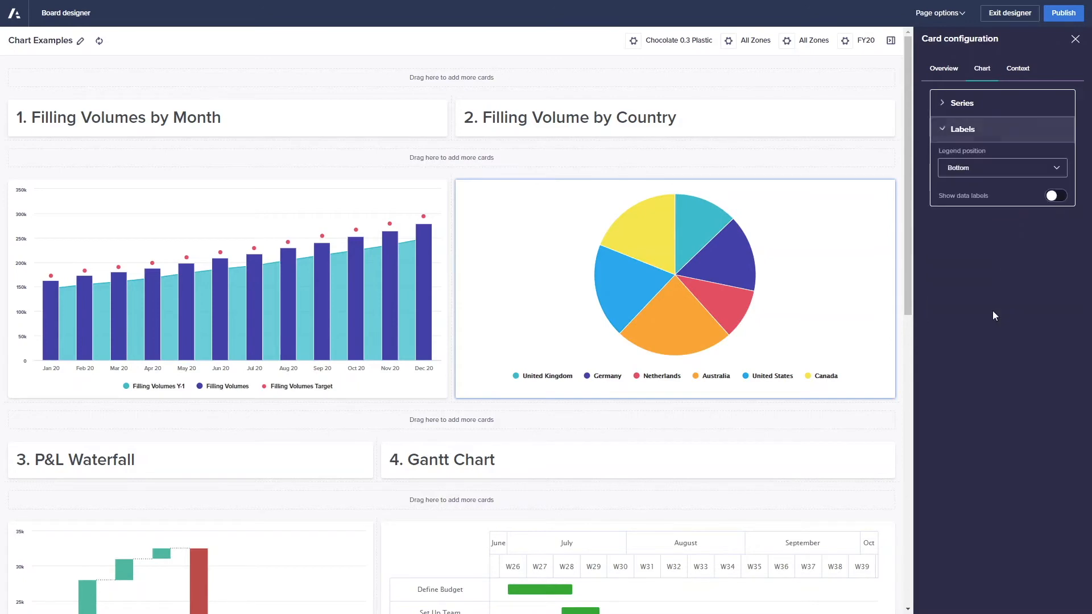
{"action": "left_click", "coordinate": [1057, 196]}
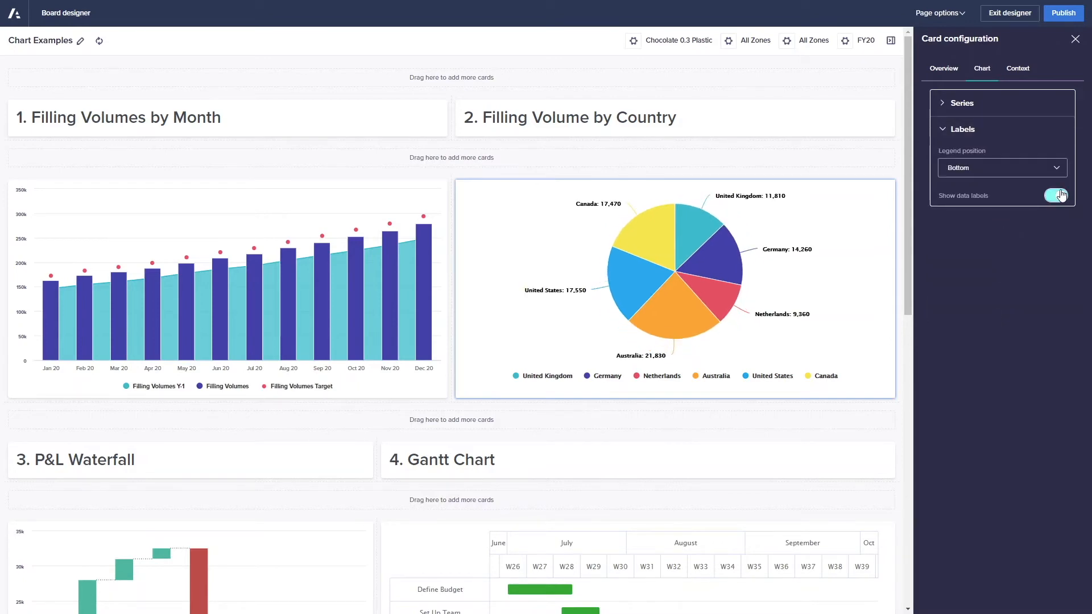
{"action": "left_click", "coordinate": [1059, 195]}
Change the Filling Volume by Country card's chart type to Donut and close its configuration.
{"action": "left_click", "coordinate": [941, 70]}
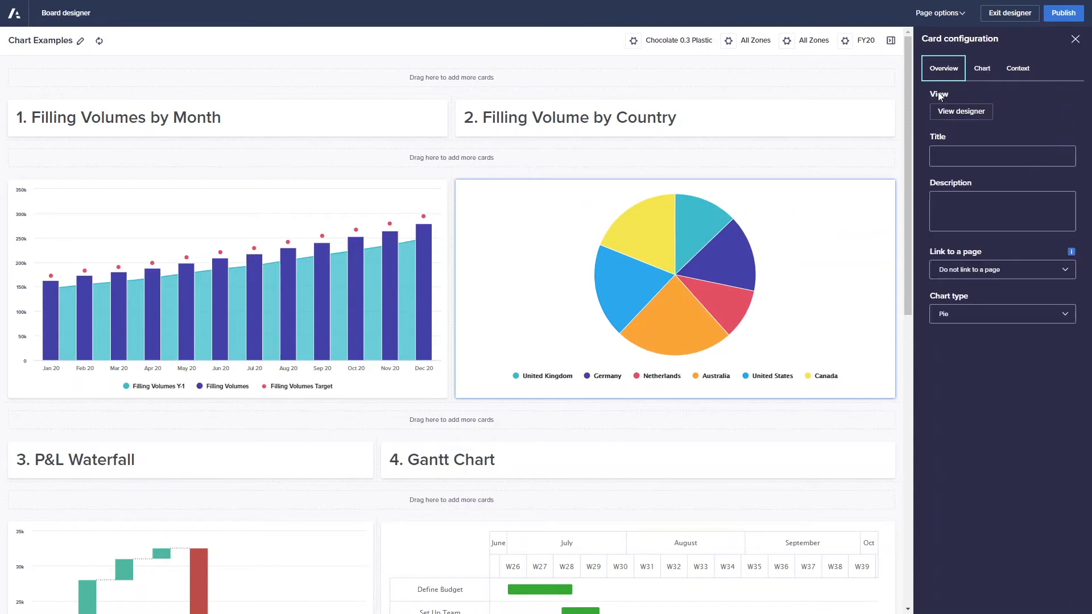
{"action": "left_click", "coordinate": [980, 314]}
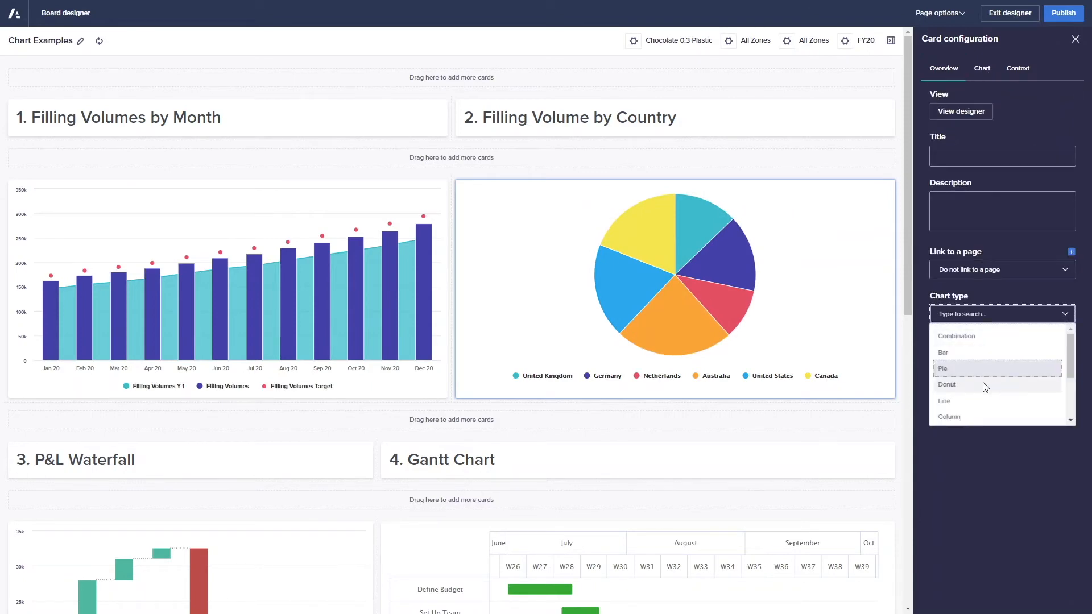
{"action": "left_click", "coordinate": [982, 384]}
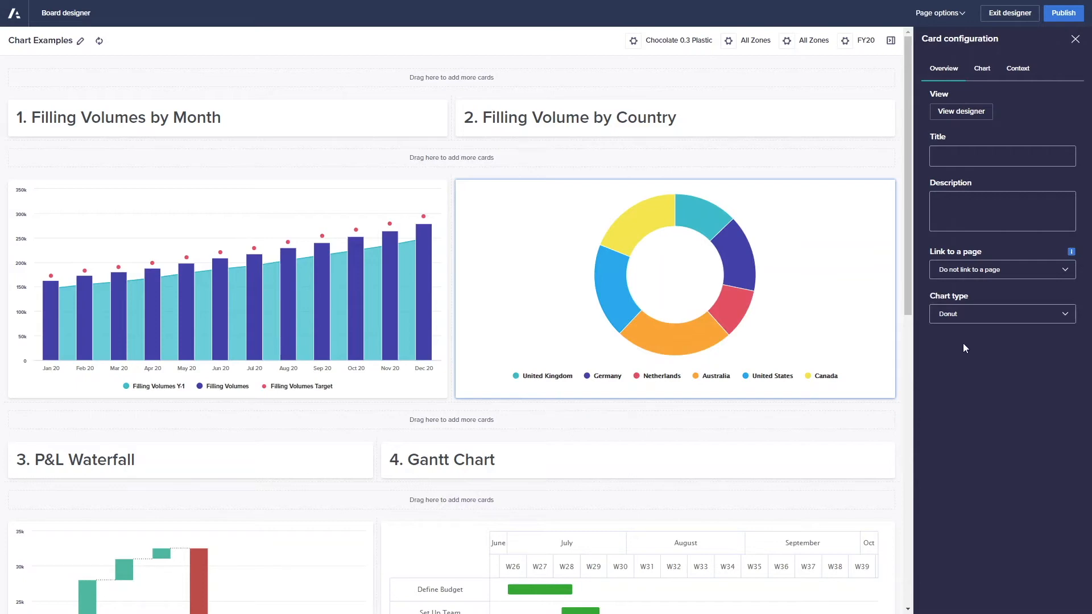
{"action": "left_click", "coordinate": [1075, 40]}
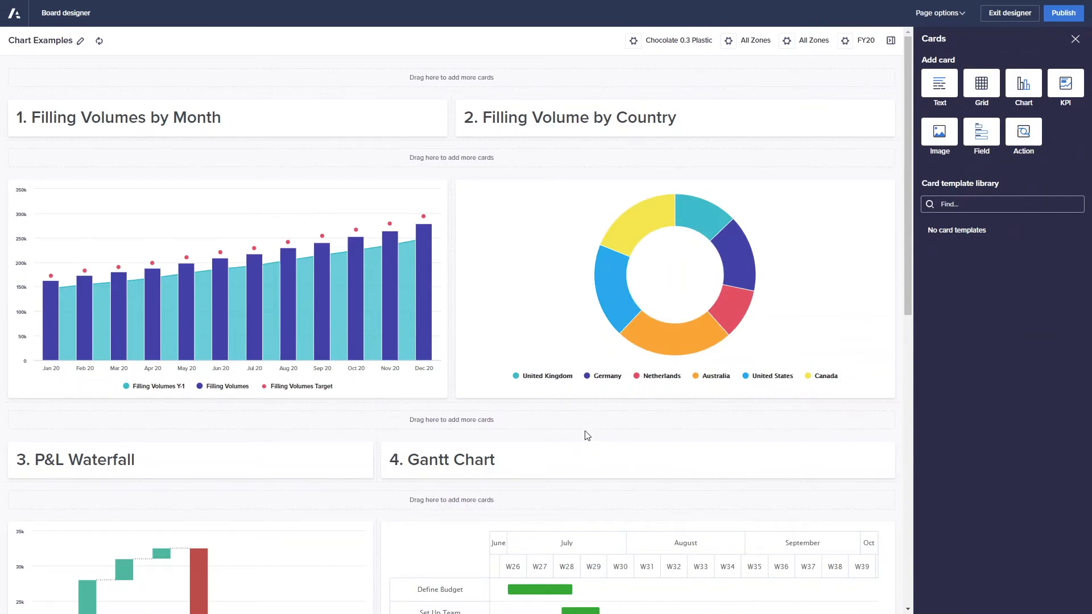
Open the P&L Waterfall card's configuration and review the source view that feeds the chart.
{"action": "scroll", "coordinate": [587, 435], "scroll_direction": "down", "scroll_amount": 1}
{"action": "scroll", "coordinate": [581, 434], "scroll_direction": "down", "scroll_amount": 2}
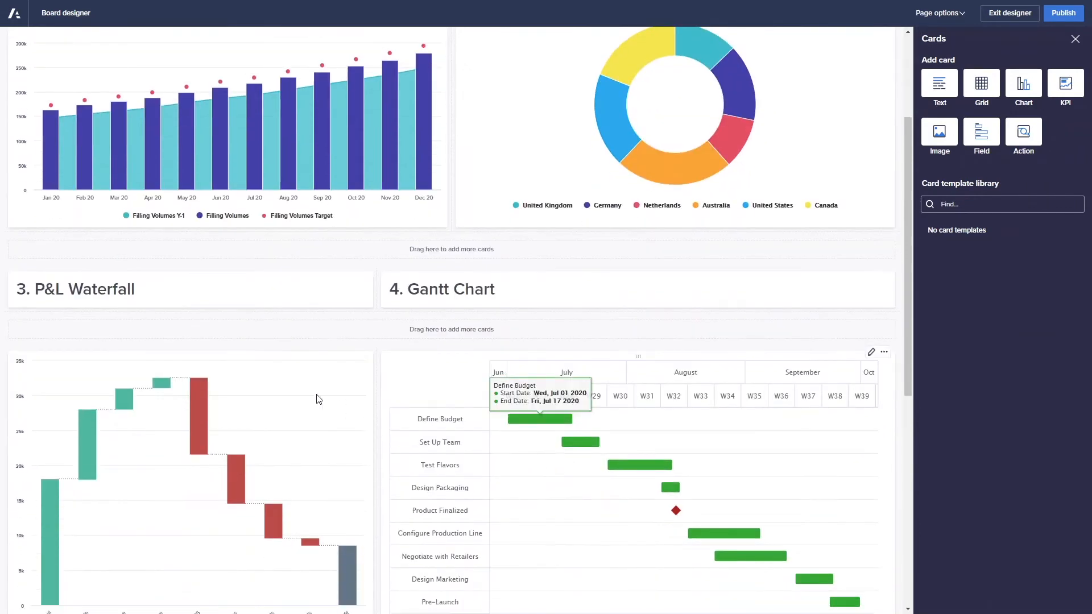
{"action": "scroll", "coordinate": [121, 254], "scroll_direction": "down", "scroll_amount": 3}
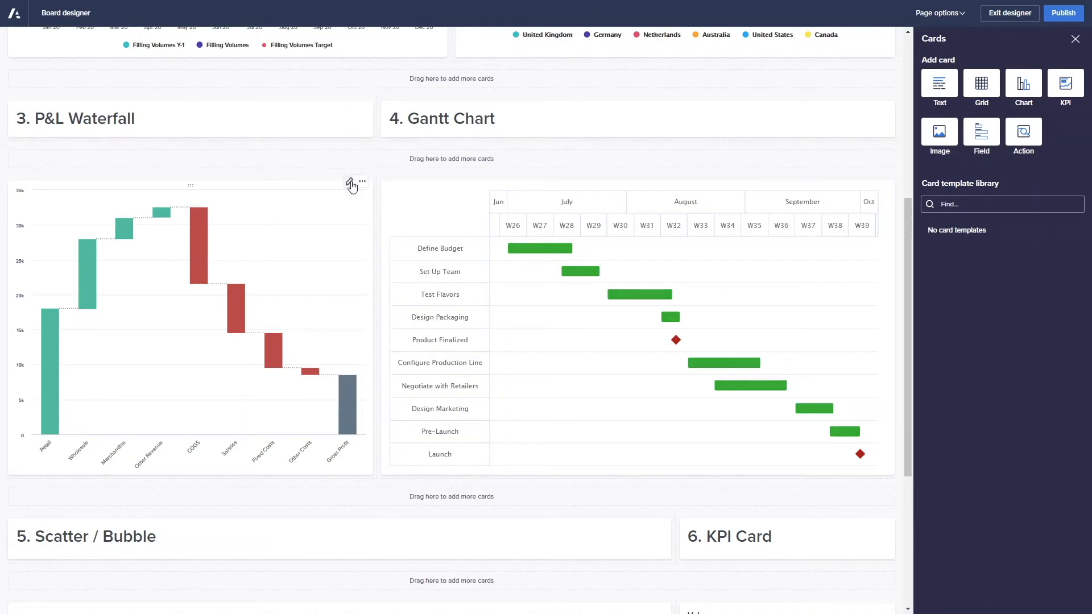
{"action": "left_click", "coordinate": [349, 182]}
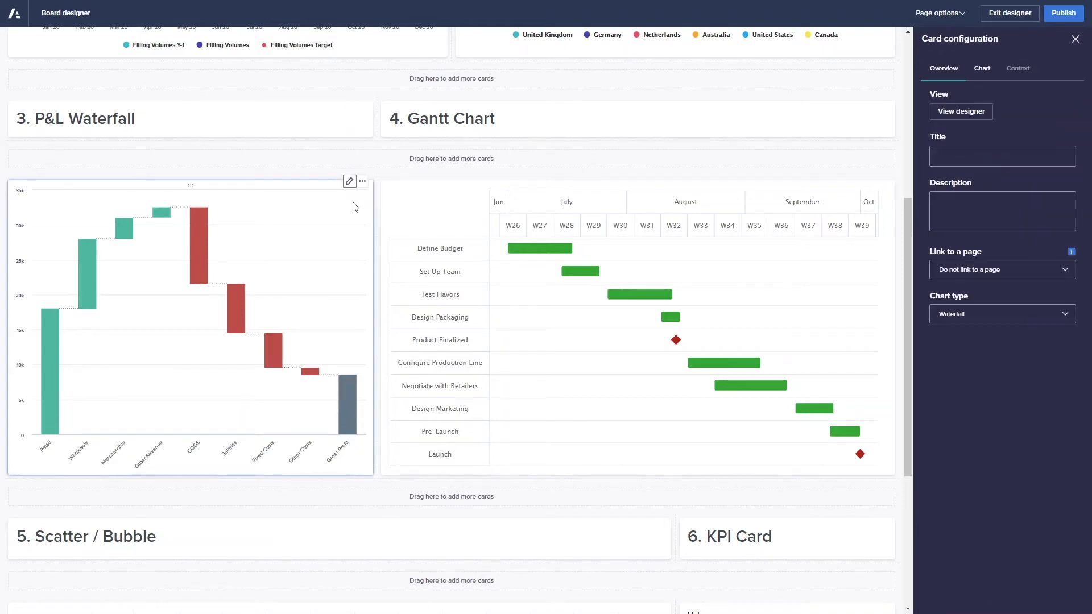
{"action": "left_click", "coordinate": [945, 114]}
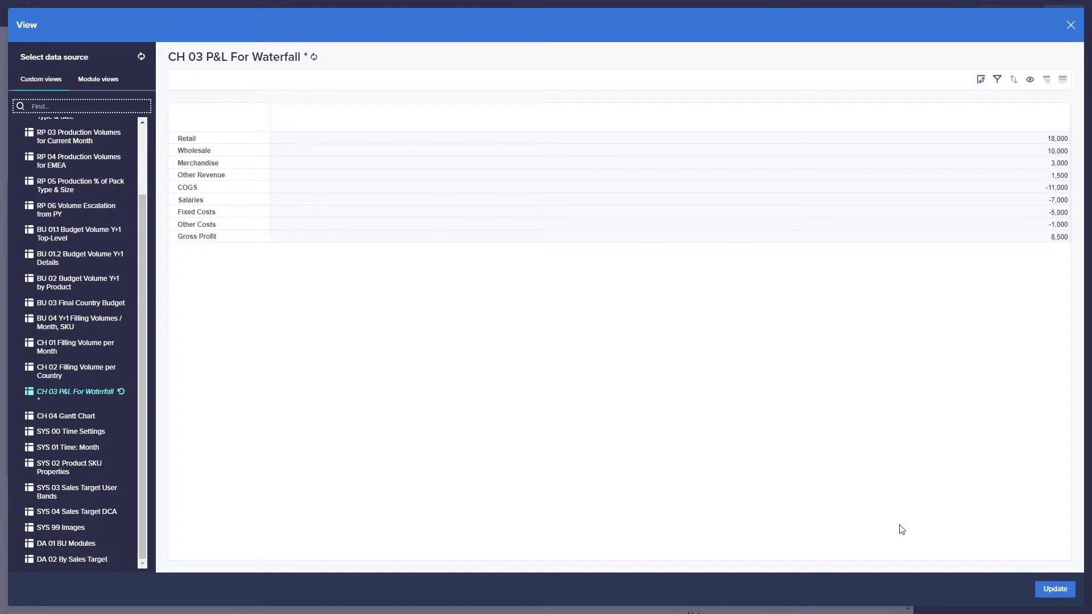
{"action": "left_click", "coordinate": [1057, 595]}
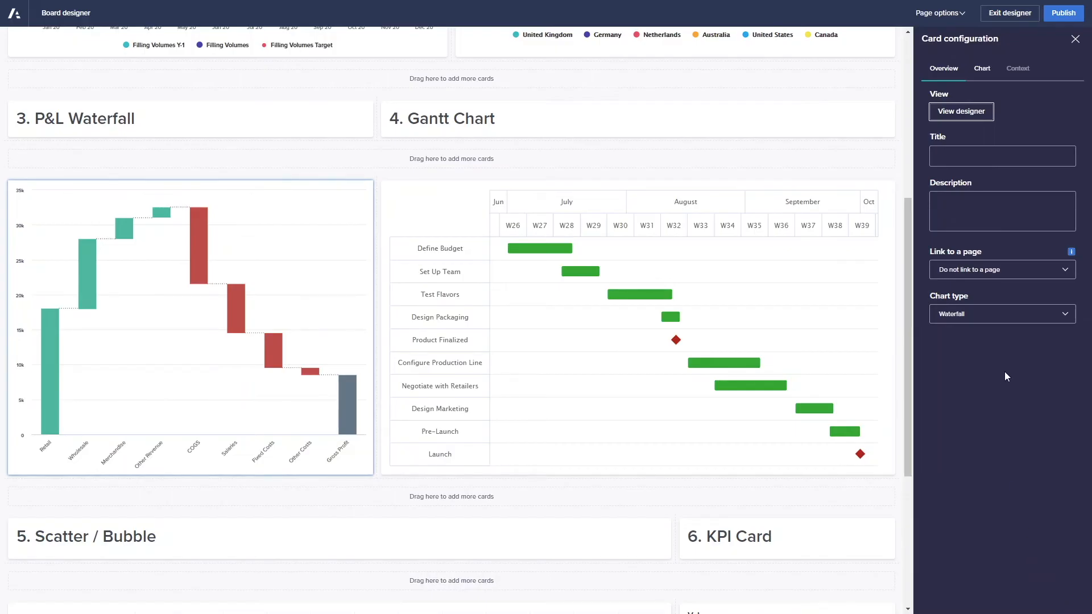
Try the Auto axis and Rotate axes options on the P&L waterfall chart.
{"action": "left_click", "coordinate": [981, 69]}
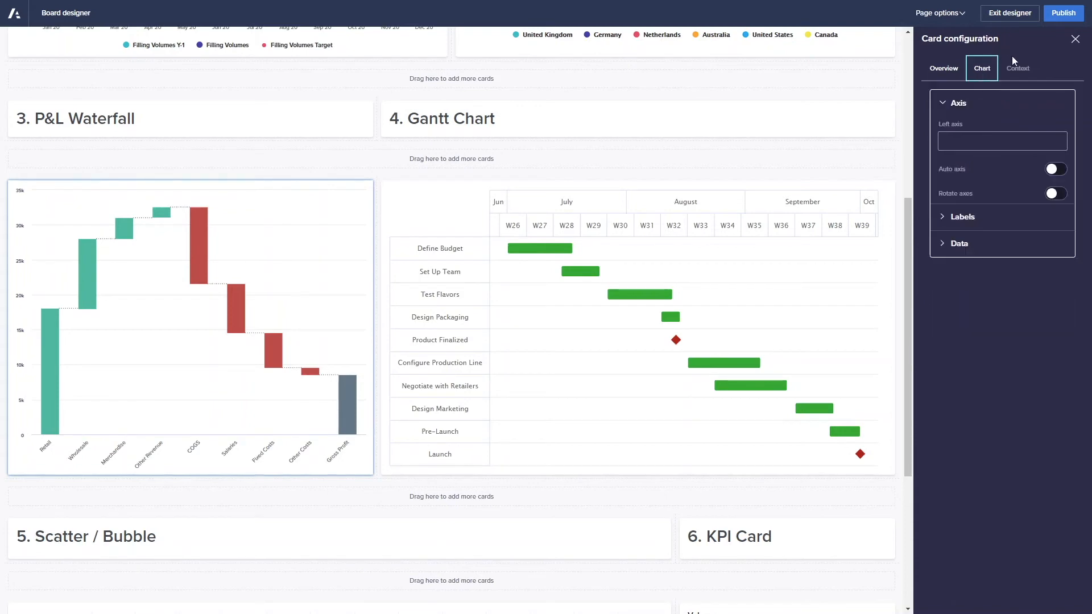
{"action": "left_click", "coordinate": [959, 137]}
{"action": "left_click", "coordinate": [1055, 170]}
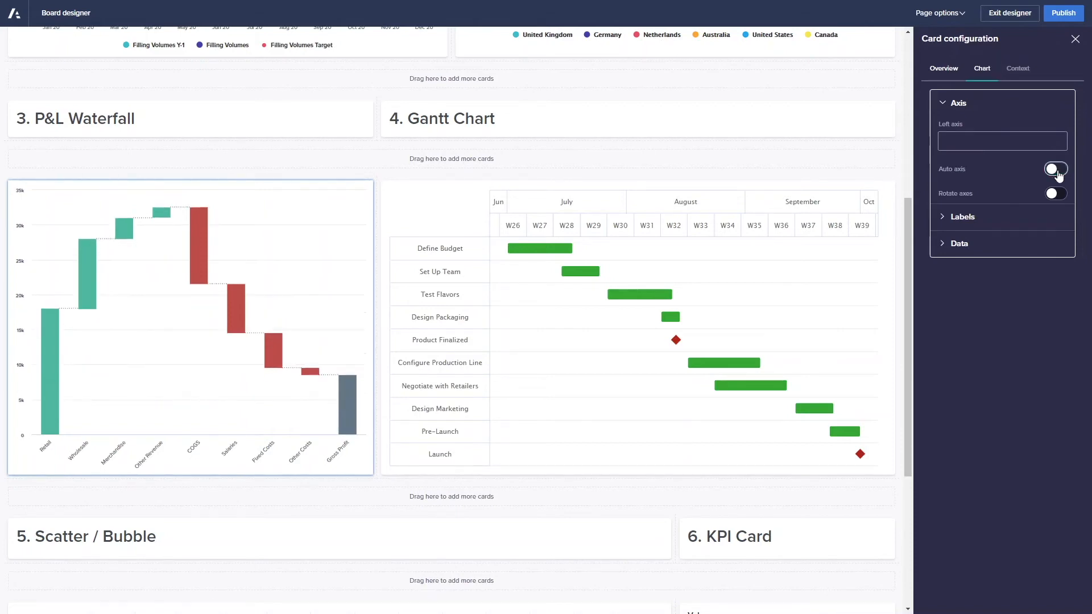
{"action": "left_click", "coordinate": [1054, 194]}
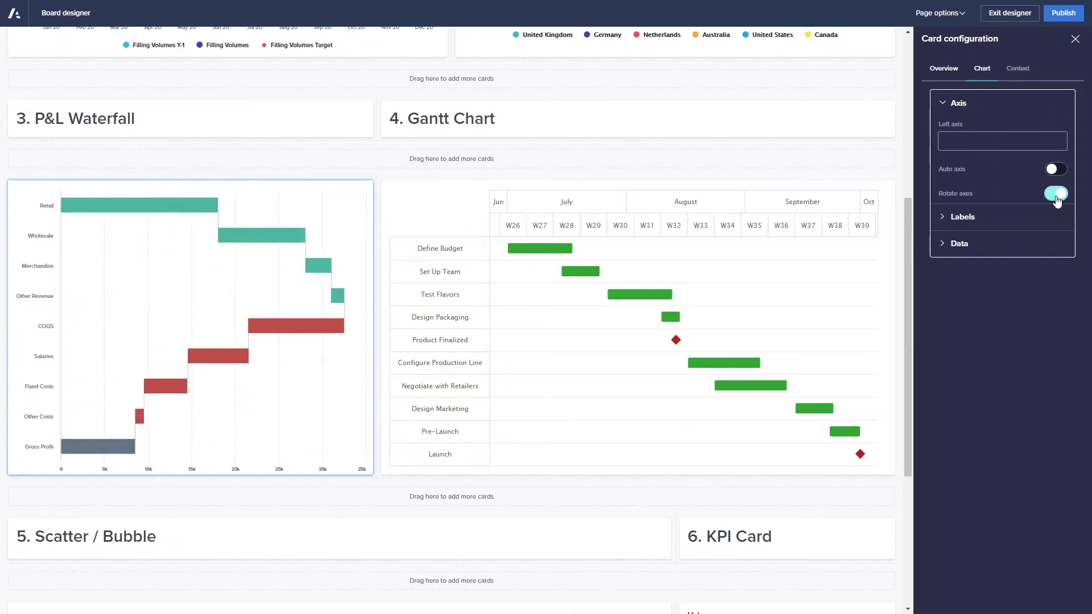
{"action": "left_click", "coordinate": [1055, 194]}
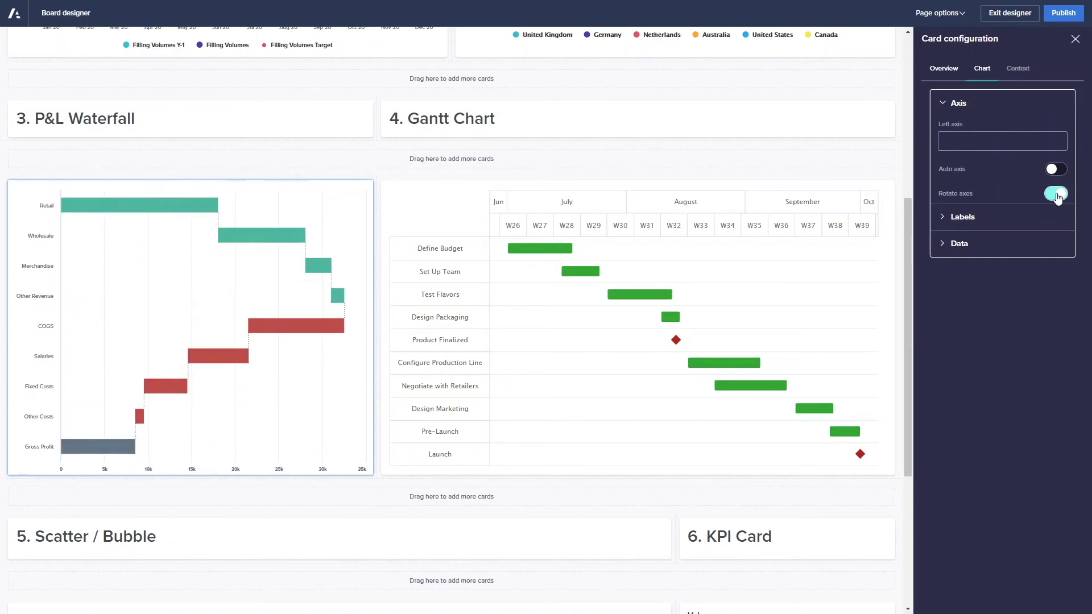
Show data labels on the P&L waterfall chart and set its Totals color to blue.
{"action": "left_click", "coordinate": [1009, 219]}
{"action": "left_click", "coordinate": [1056, 154]}
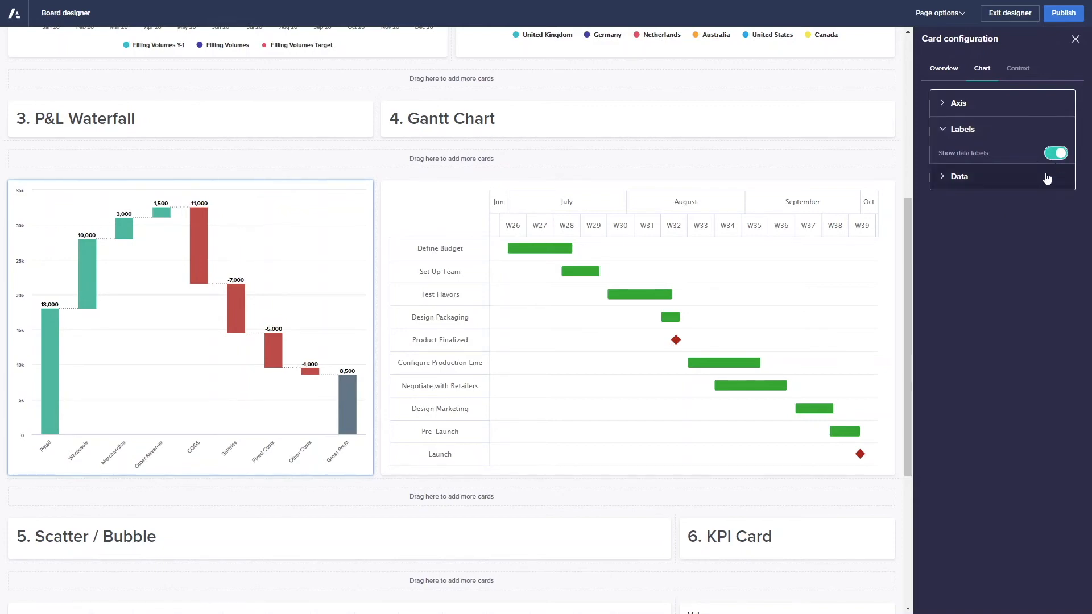
{"action": "left_click", "coordinate": [1040, 177]}
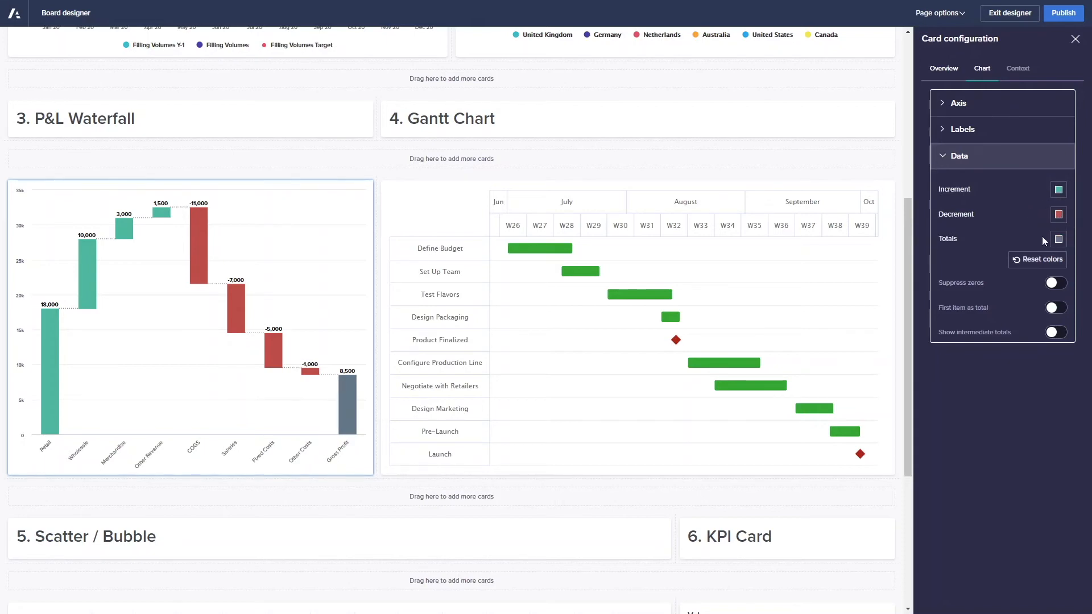
{"action": "left_click", "coordinate": [1058, 239]}
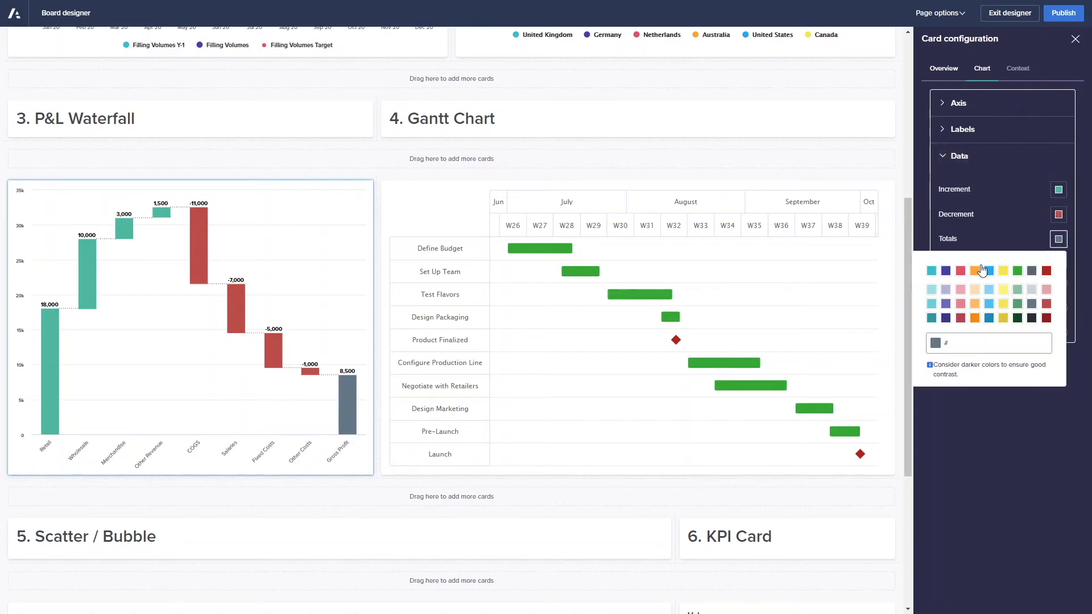
{"action": "left_click", "coordinate": [989, 271]}
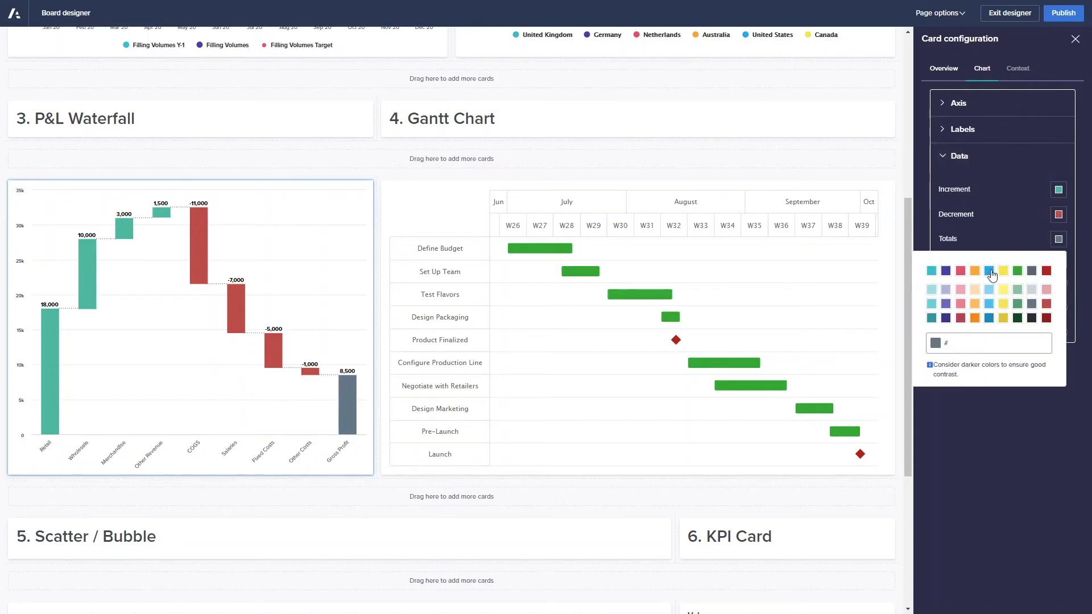
{"action": "left_click", "coordinate": [996, 226]}
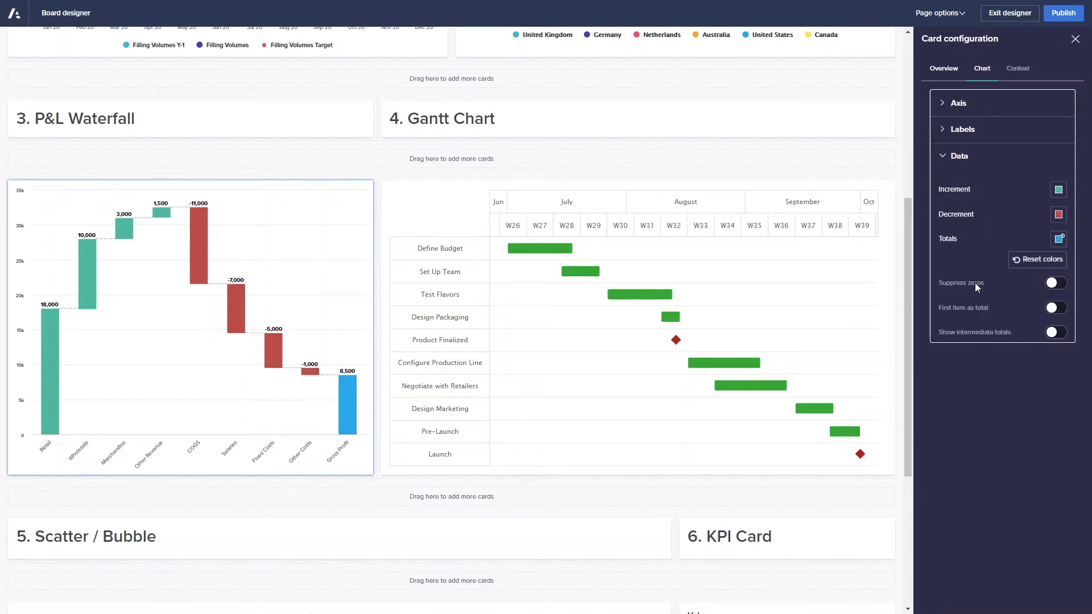
Try the waterfall chart's Suppress zeros, First item as total and Show intermediate totals data options.
{"action": "left_click", "coordinate": [1053, 283]}
{"action": "left_click", "coordinate": [1056, 284]}
{"action": "left_click", "coordinate": [1056, 308]}
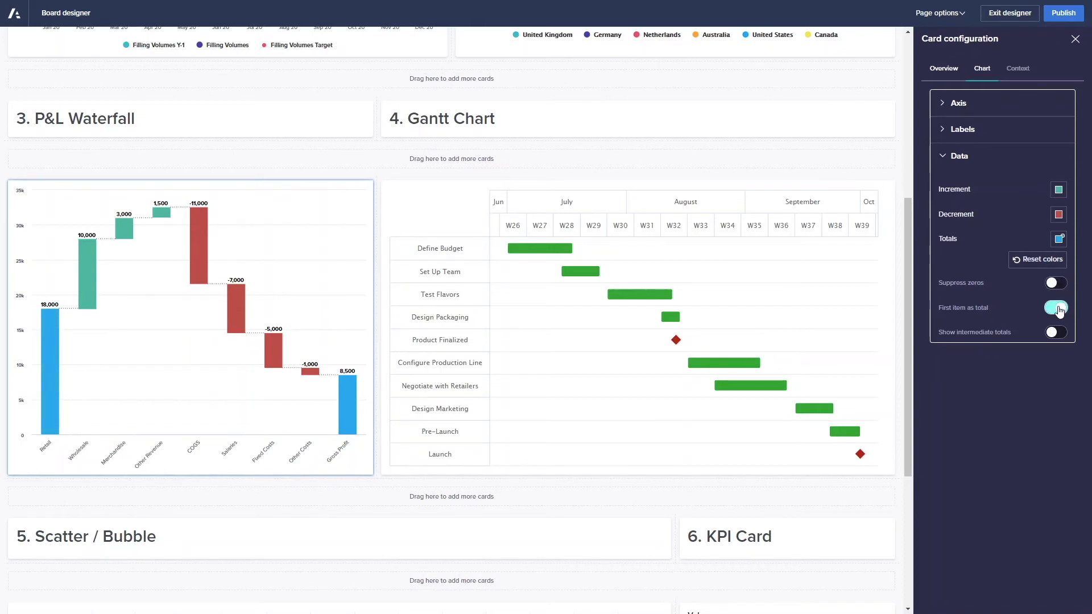
{"action": "left_click", "coordinate": [1058, 308]}
{"action": "left_click", "coordinate": [1055, 333]}
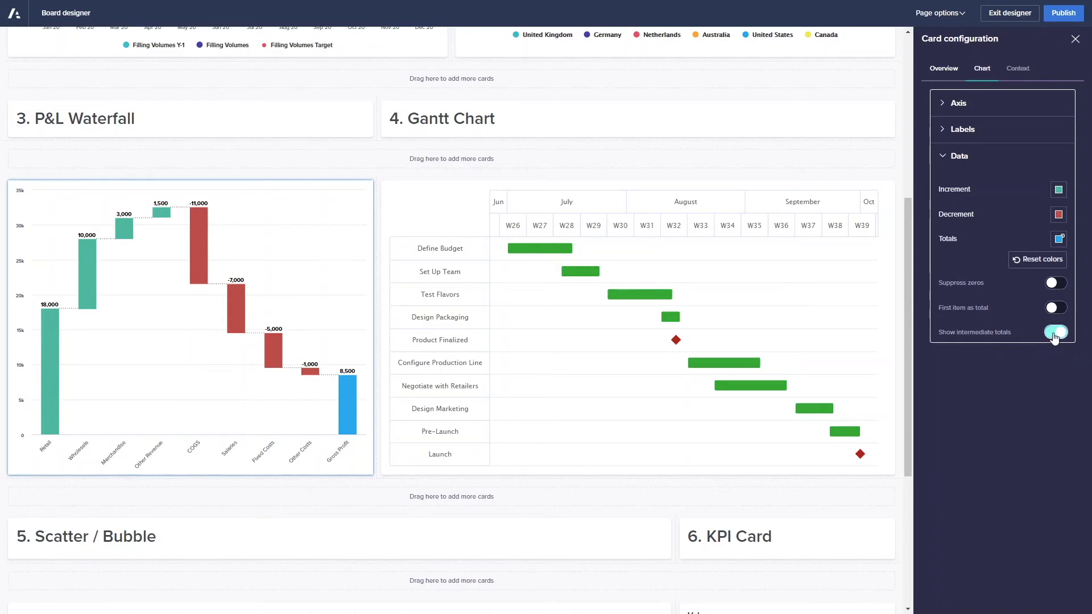
{"action": "left_click", "coordinate": [1054, 334]}
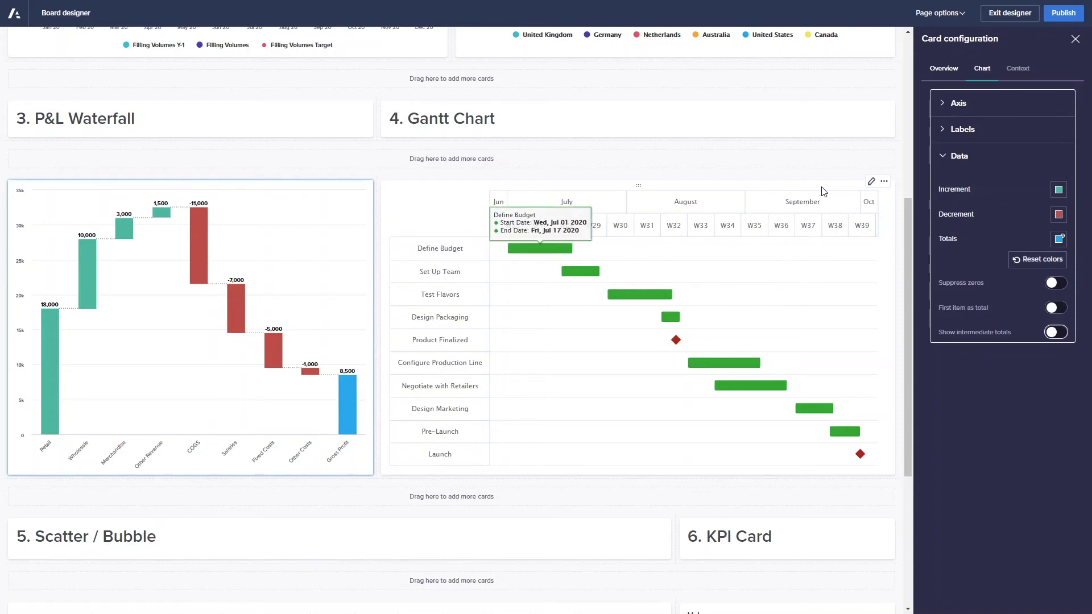
Look at the Gantt Chart card's source view, and try turning off Milestone Date in its data options.
{"action": "left_click", "coordinate": [871, 182]}
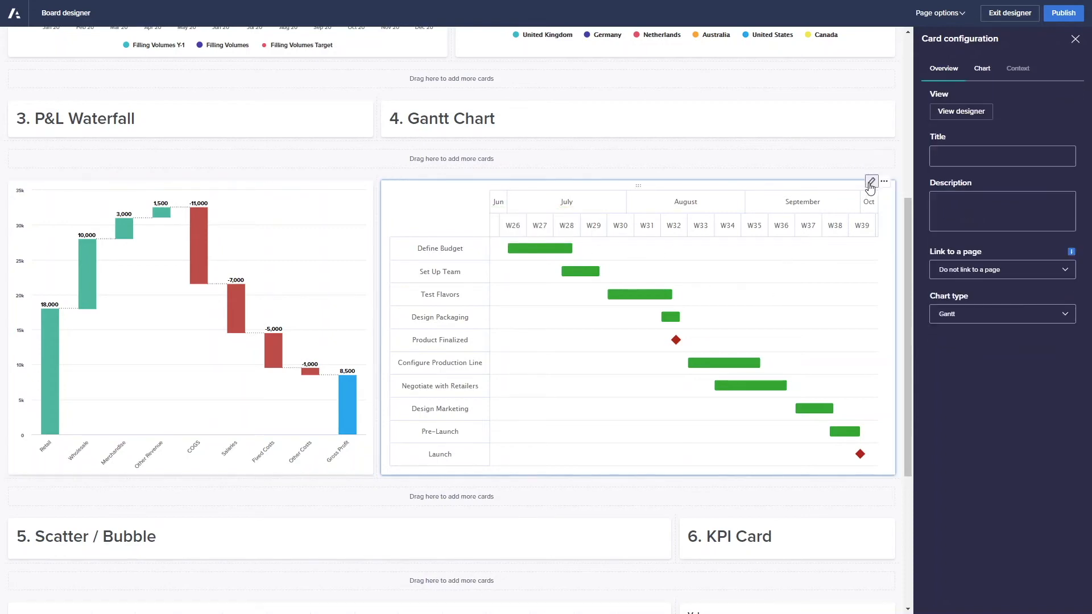
{"action": "left_click", "coordinate": [948, 114]}
{"action": "left_click", "coordinate": [986, 77]}
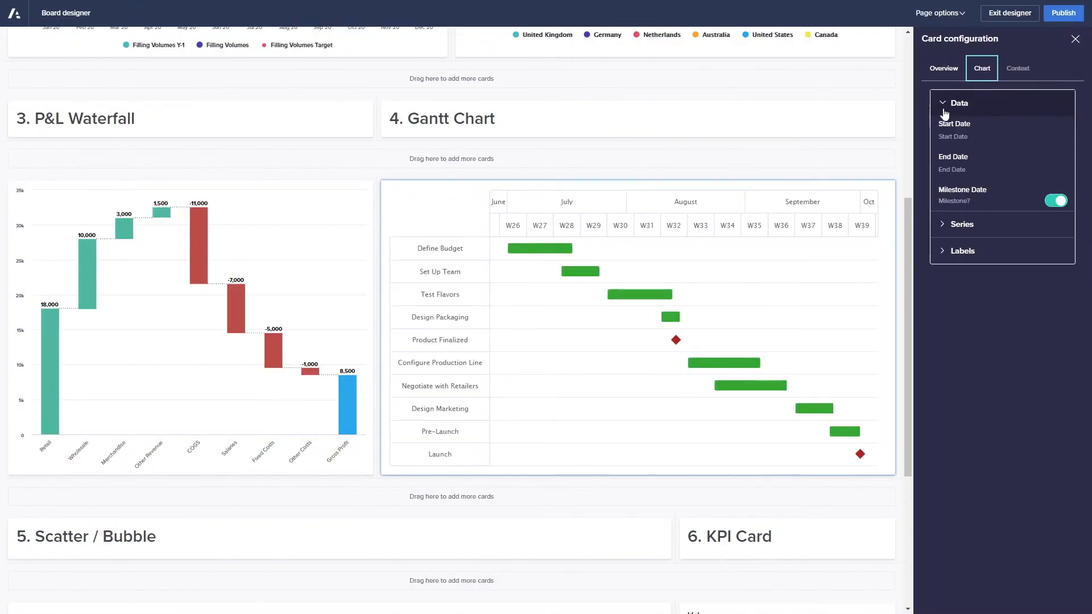
{"action": "left_click", "coordinate": [1057, 203]}
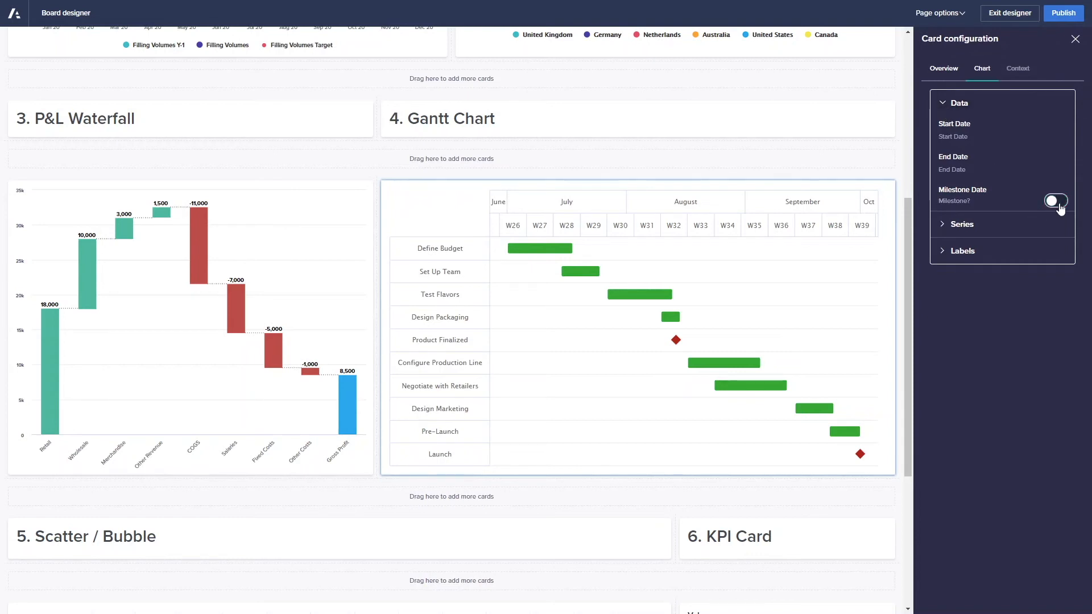
{"action": "left_click", "coordinate": [1058, 201]}
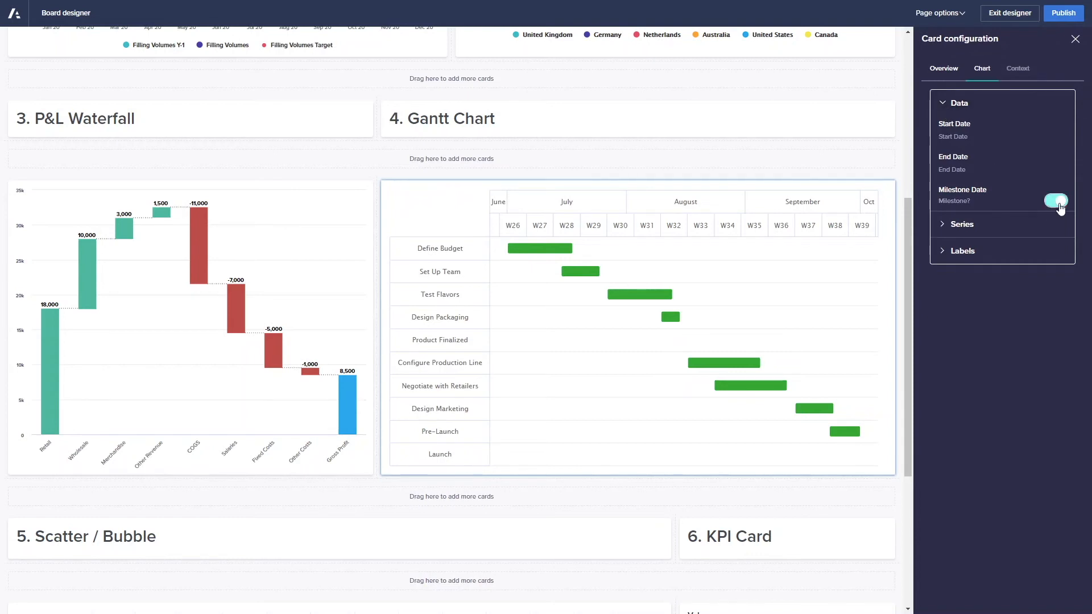
Look through the Gantt Chart's Series and Labels options and a milestone's tooltip, and turn off Show Tooltips.
{"action": "left_click", "coordinate": [950, 105]}
{"action": "left_click", "coordinate": [955, 131]}
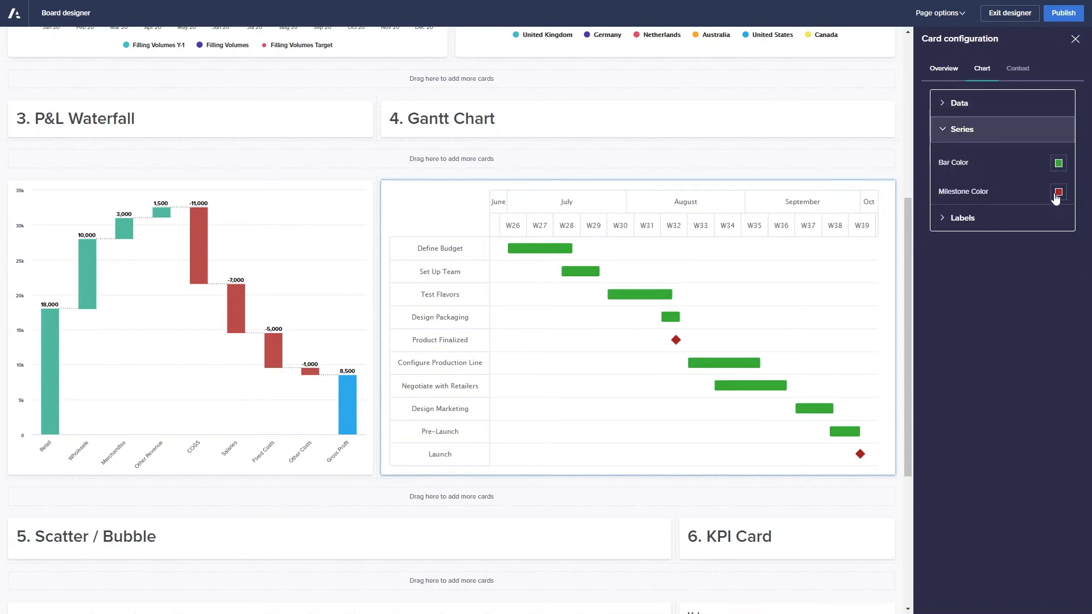
{"action": "left_click", "coordinate": [988, 218]}
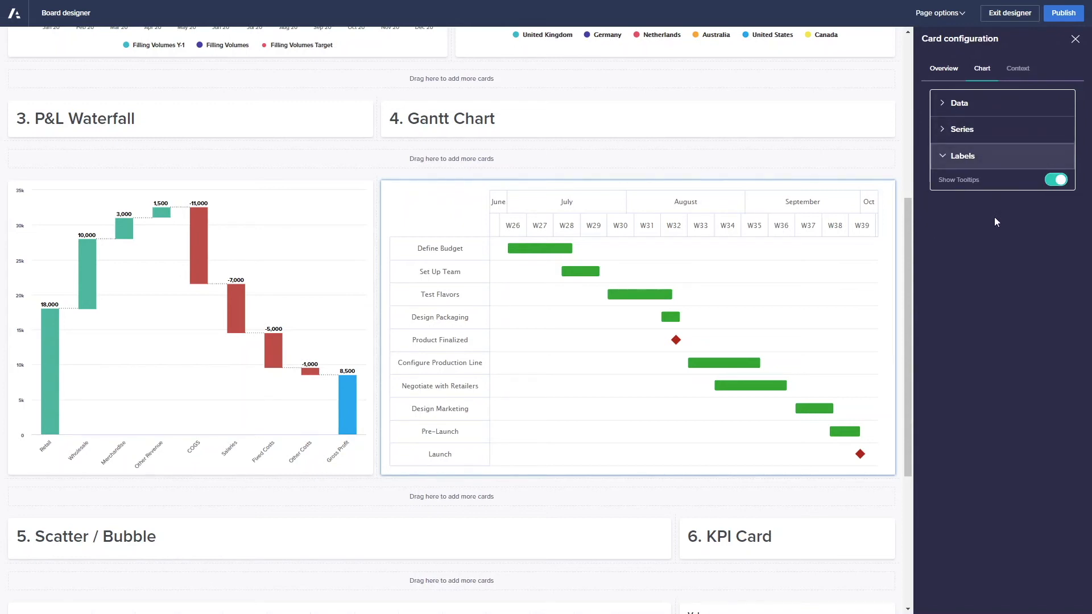
{"action": "mouse_move", "coordinate": [677, 343]}
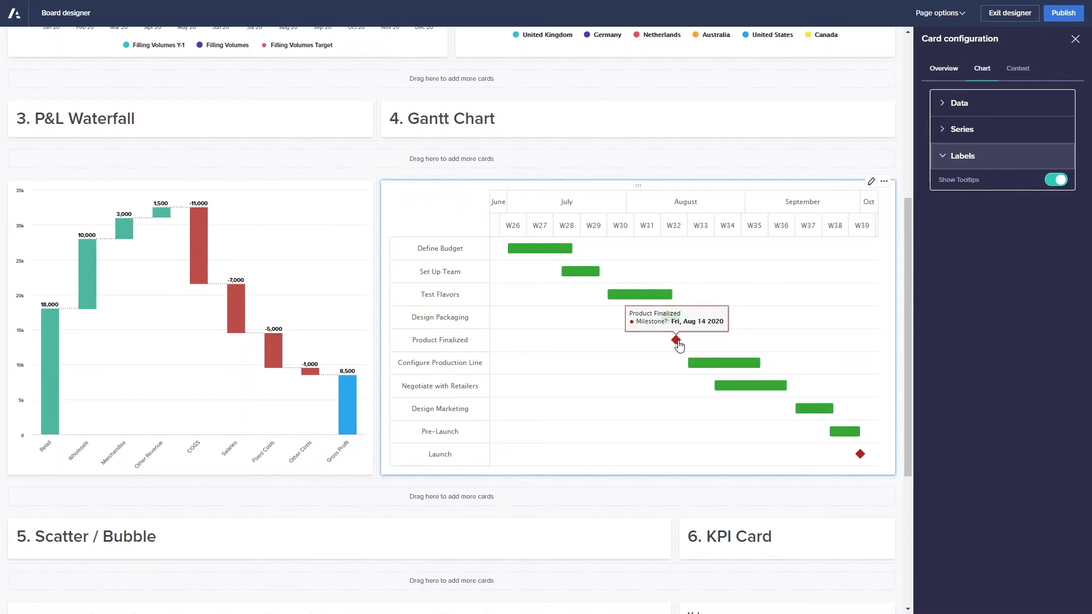
{"action": "left_click", "coordinate": [1055, 180]}
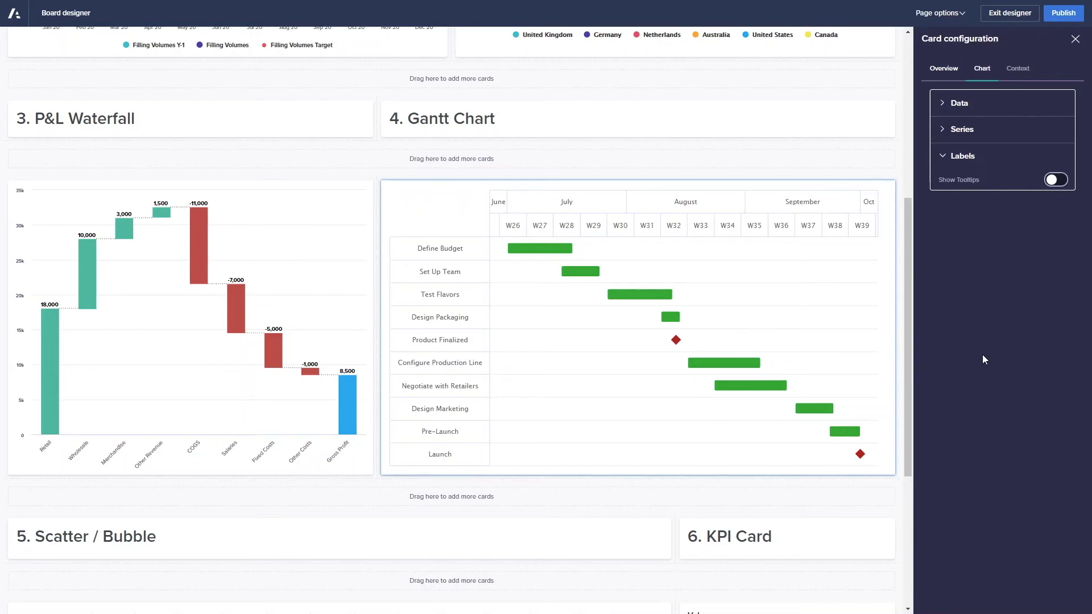
Switch the Scatter / Bubble card's product selection to All Products.
{"action": "scroll", "coordinate": [515, 522], "scroll_direction": "down", "scroll_amount": 5}
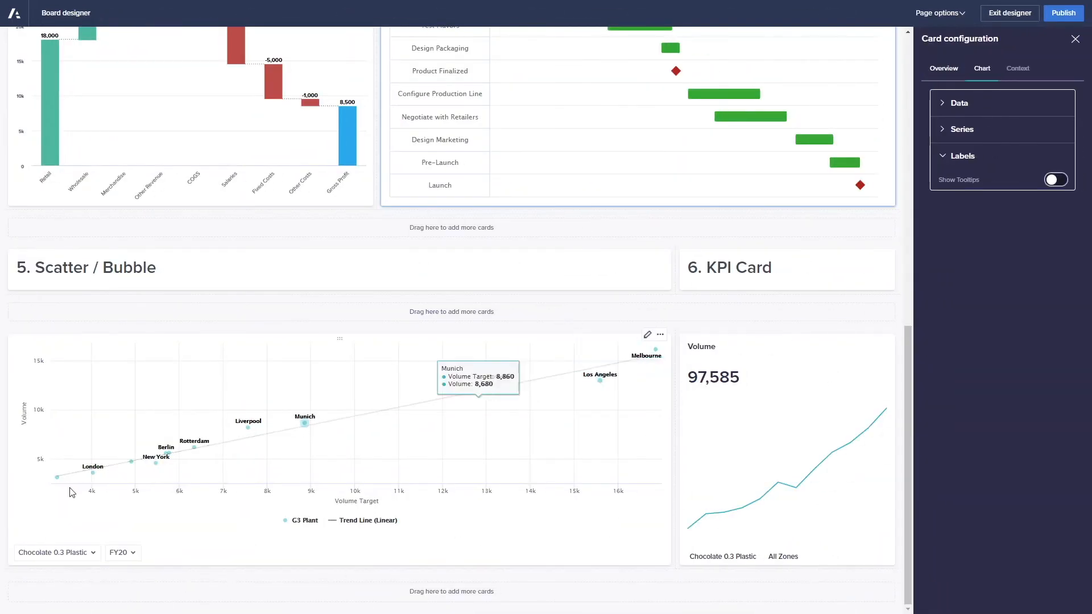
{"action": "left_click", "coordinate": [94, 558]}
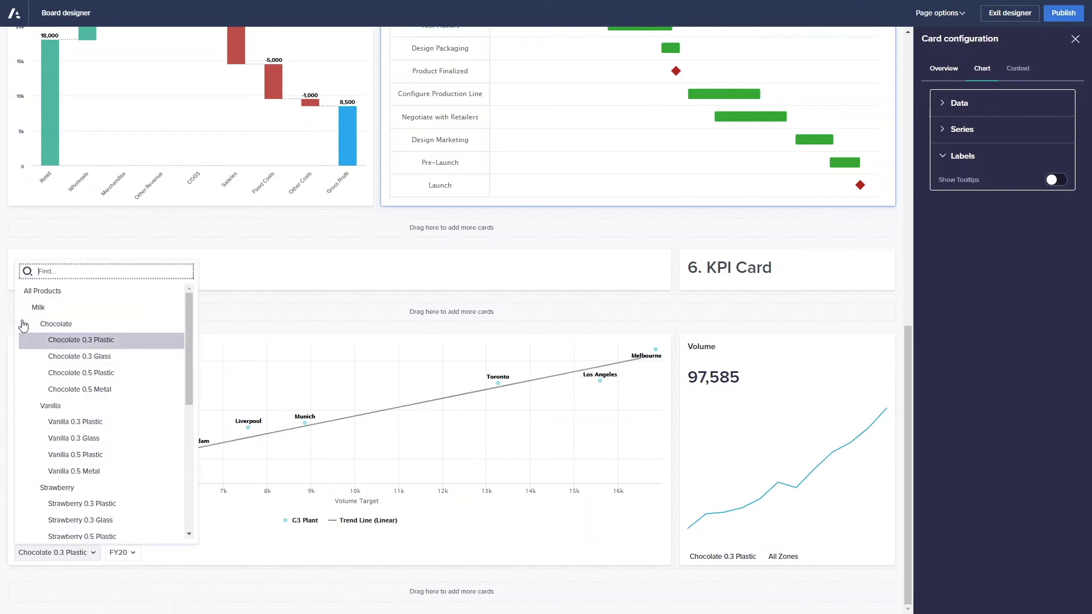
{"action": "left_click", "coordinate": [33, 290]}
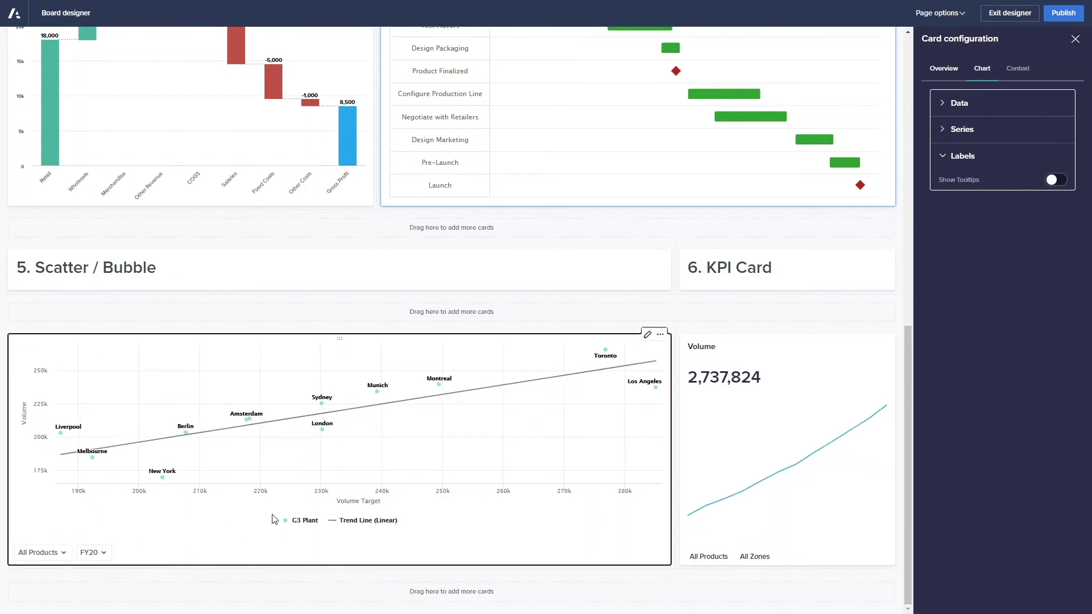
Open the Scatter / Bubble card's configuration and look at its source view, Data and Series options.
{"action": "left_click", "coordinate": [1074, 39]}
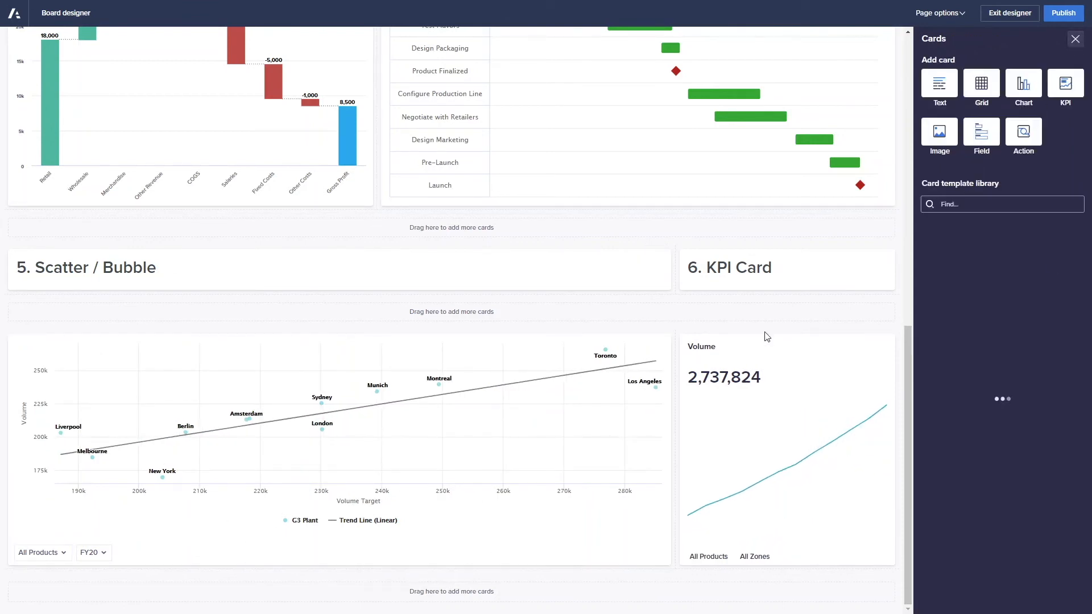
{"action": "left_click", "coordinate": [647, 335]}
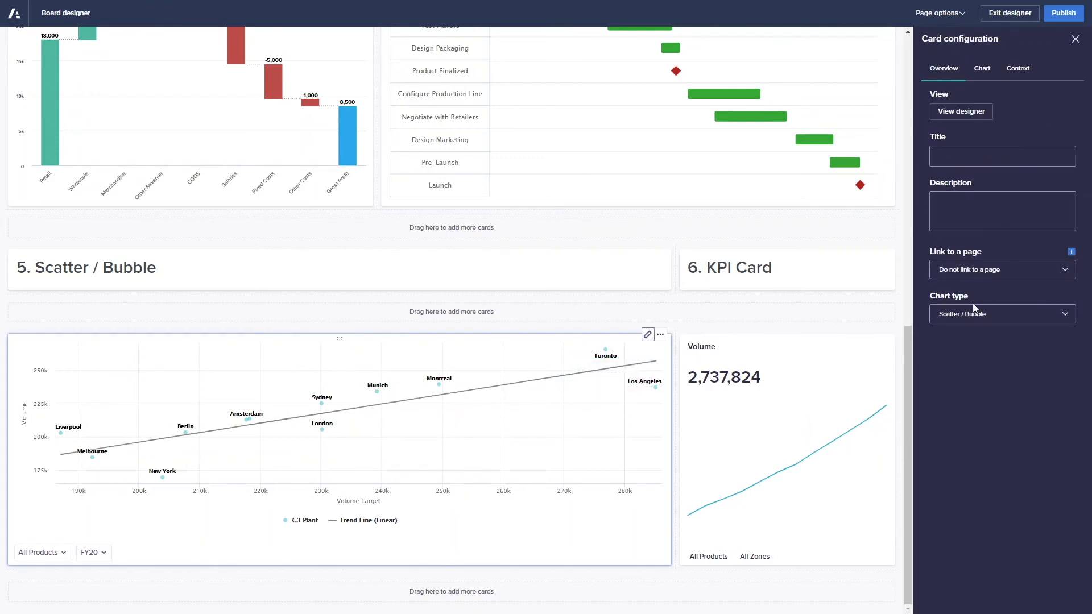
{"action": "left_click", "coordinate": [969, 112]}
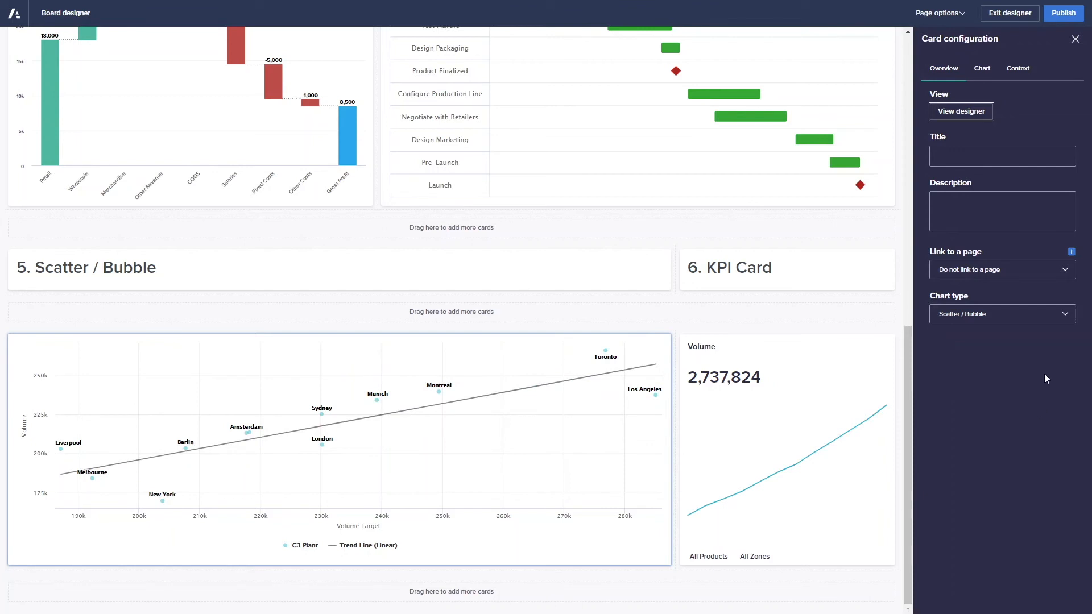
{"action": "left_click", "coordinate": [982, 67]}
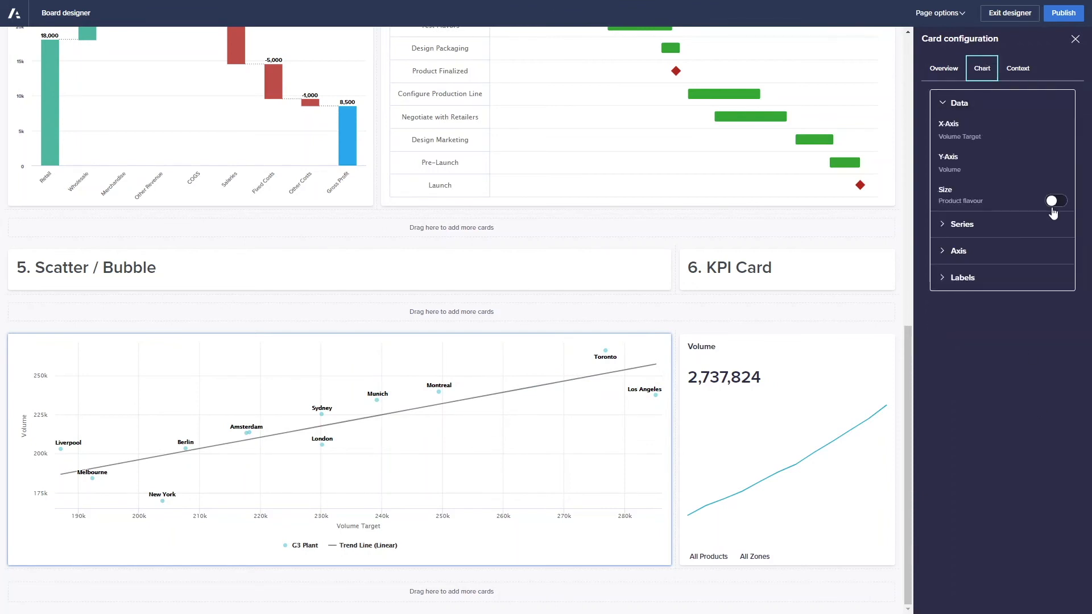
{"action": "left_click", "coordinate": [971, 234]}
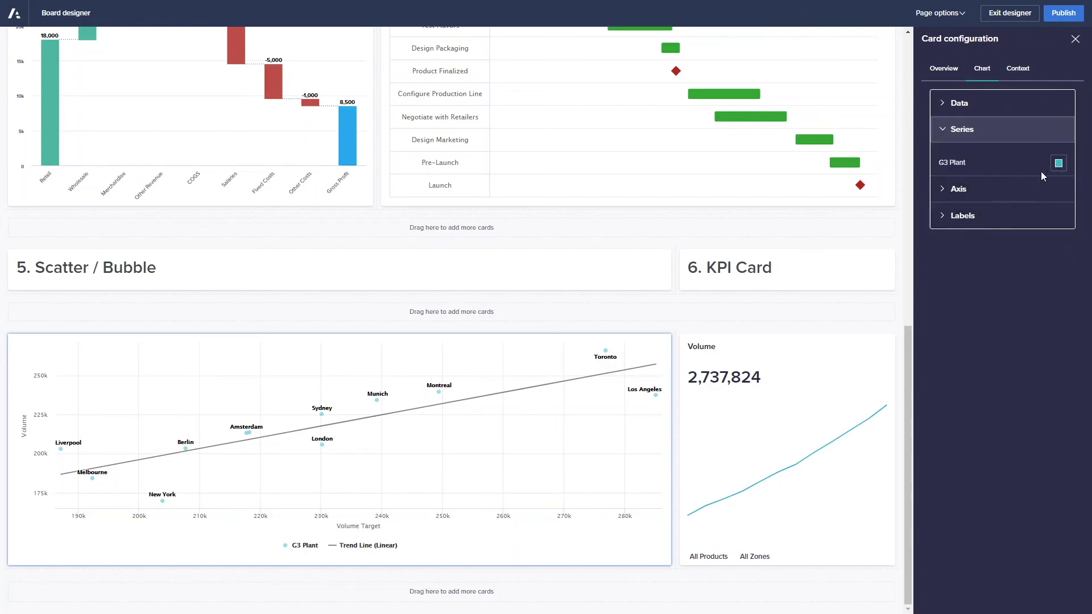
Try the X-axis only background grid on the scatter chart and return it to Both axes.
{"action": "left_click", "coordinate": [968, 194]}
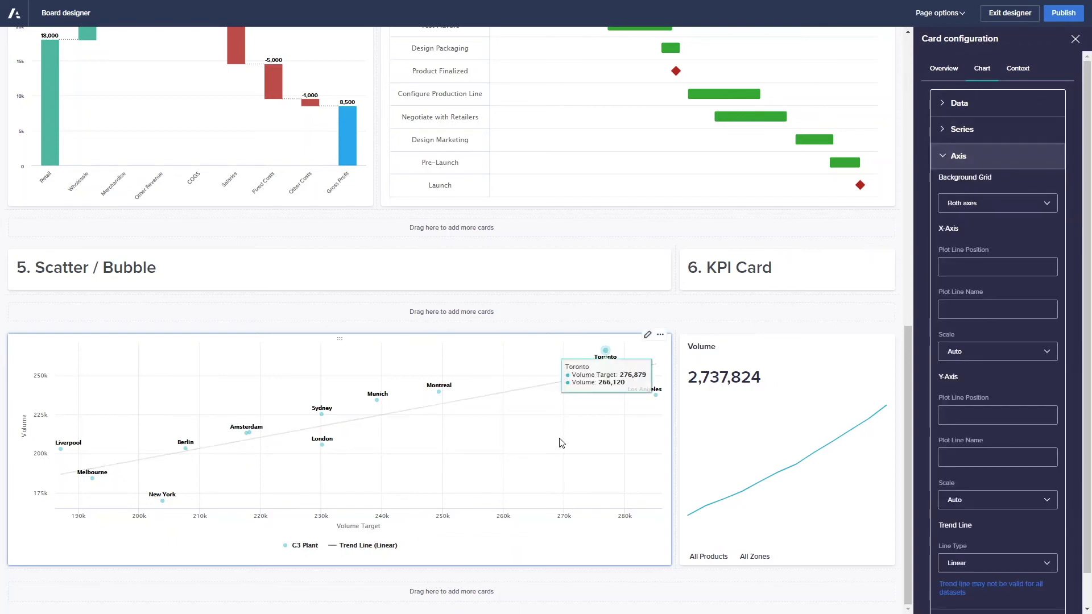
{"action": "left_click", "coordinate": [993, 204]}
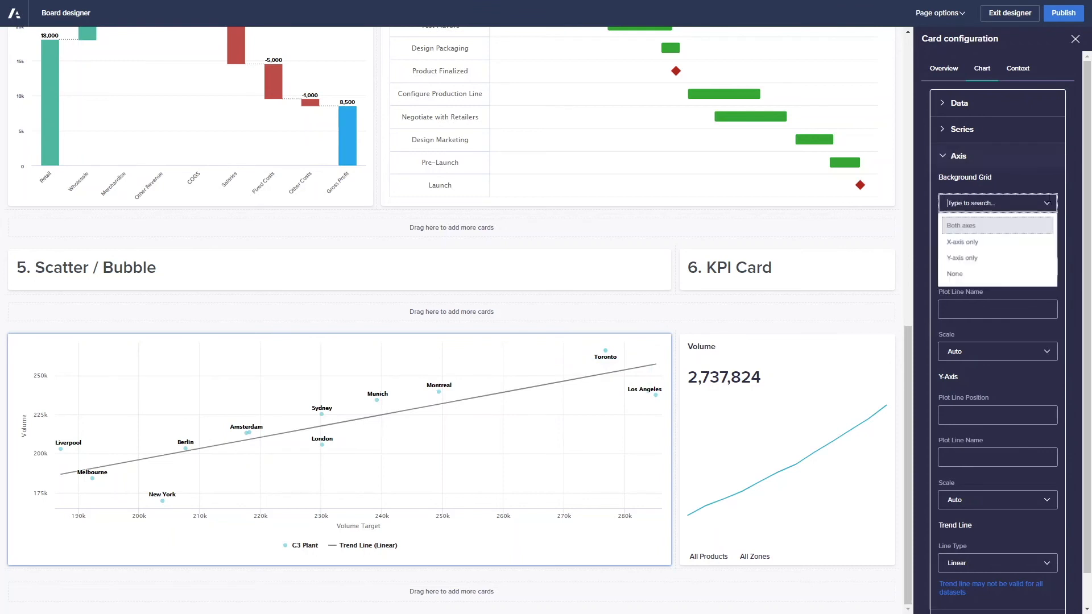
{"action": "left_click", "coordinate": [985, 241]}
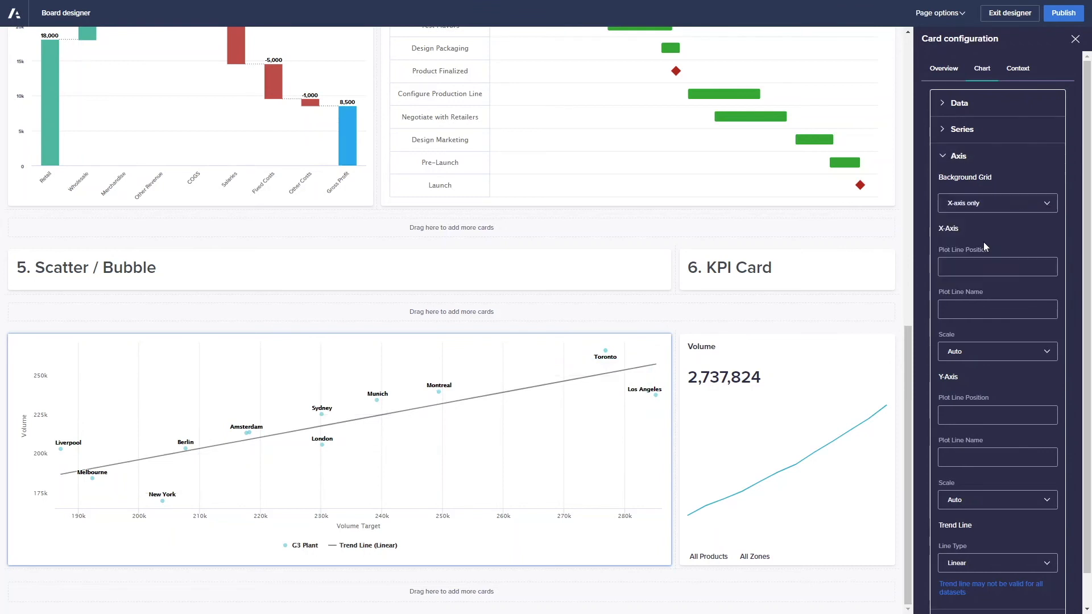
{"action": "left_click", "coordinate": [1048, 205]}
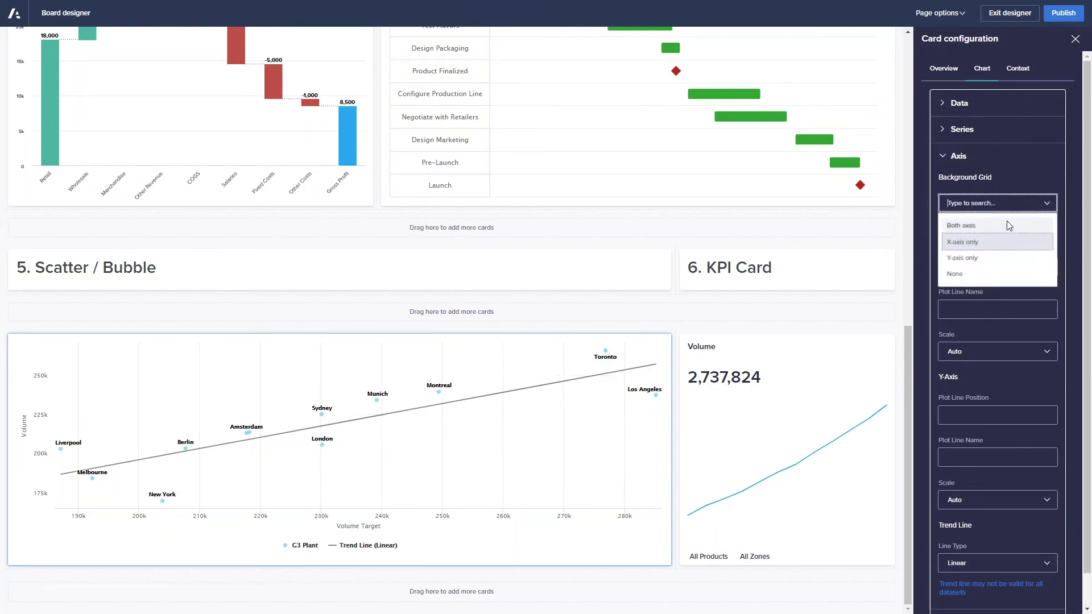
{"action": "left_click", "coordinate": [1006, 224]}
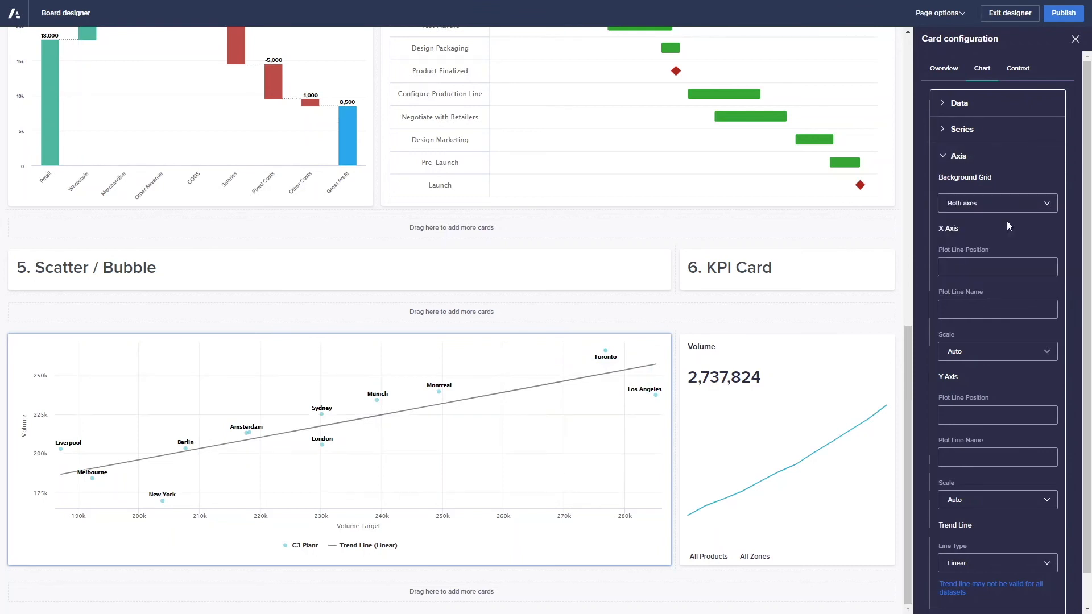
Add an X-axis plot line to the scatter chart at position 270000, named Super Plants.
{"action": "left_click", "coordinate": [973, 261]}
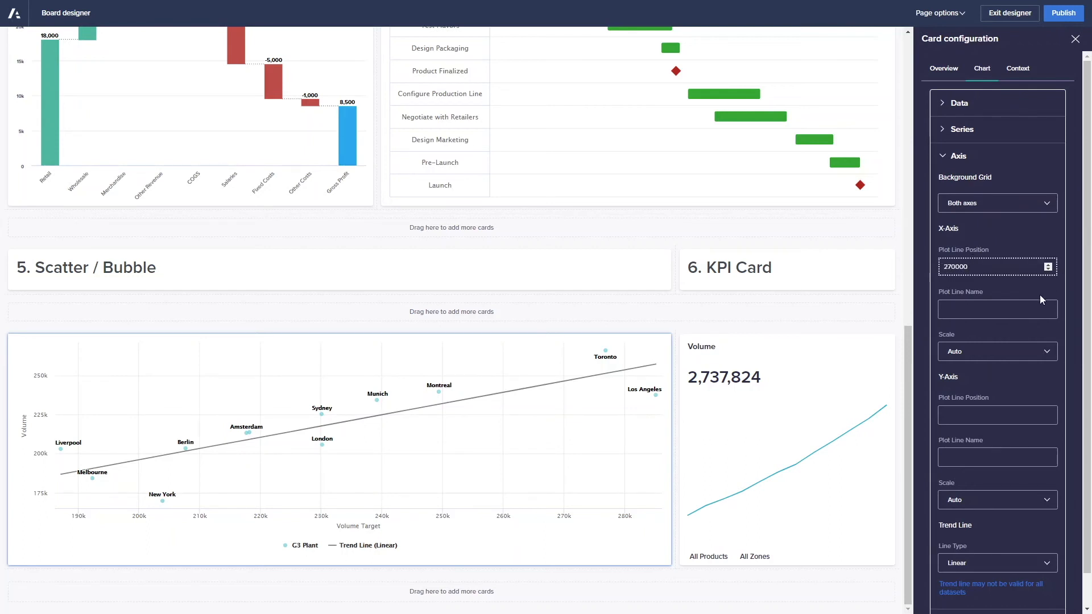
{"action": "left_click", "coordinate": [1025, 307]}
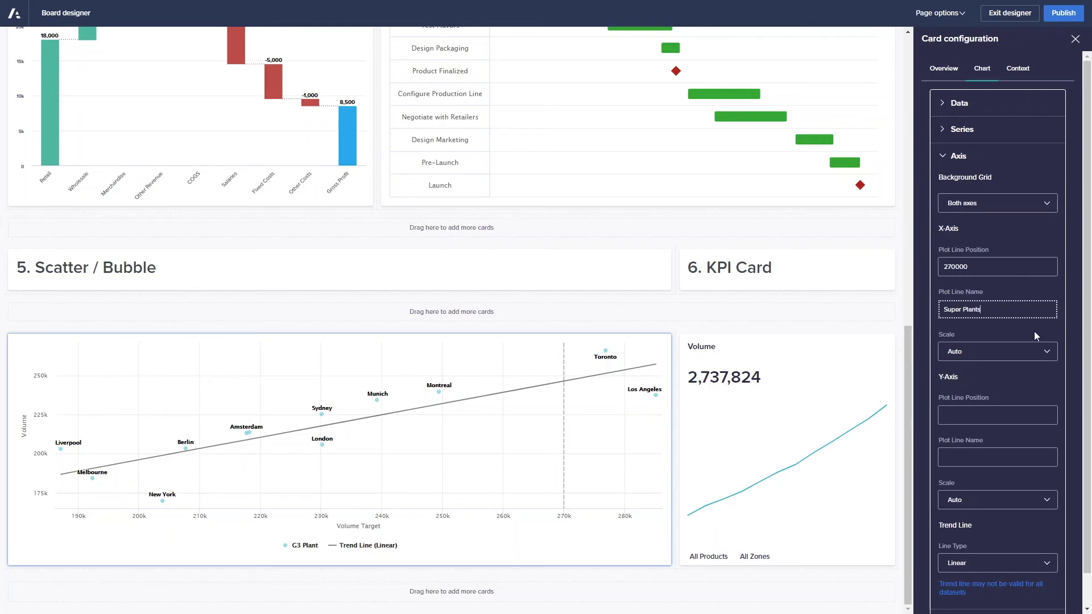
{"action": "left_click", "coordinate": [1036, 330]}
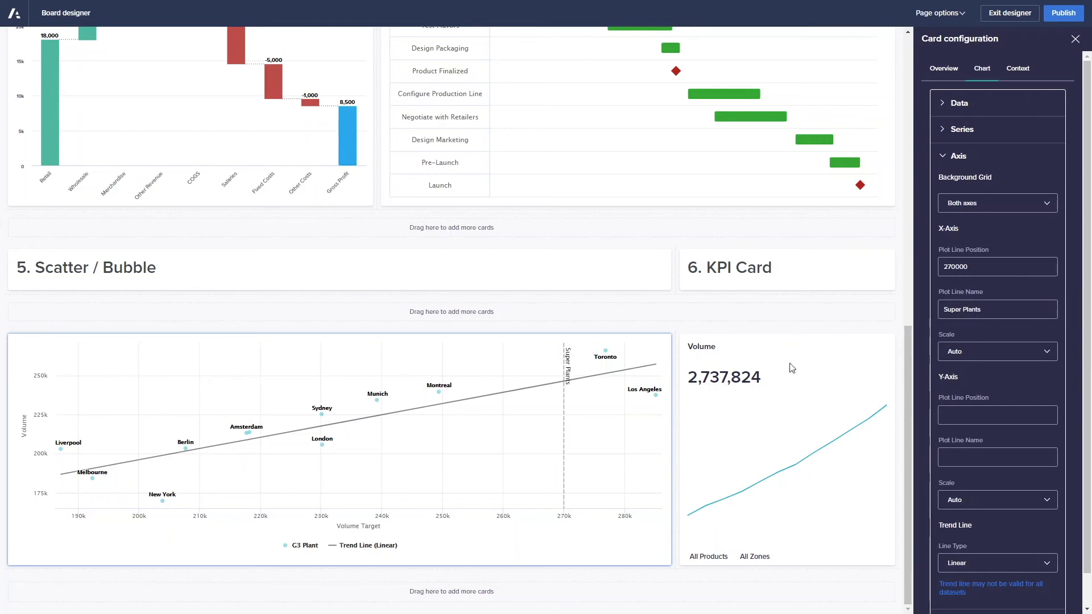
{"action": "mouse_move", "coordinate": [659, 362]}
Try a Fixed X-axis scale with a minimum of 100000 on the scatter chart, and return the scale to Auto.
{"action": "left_click", "coordinate": [1021, 351]}
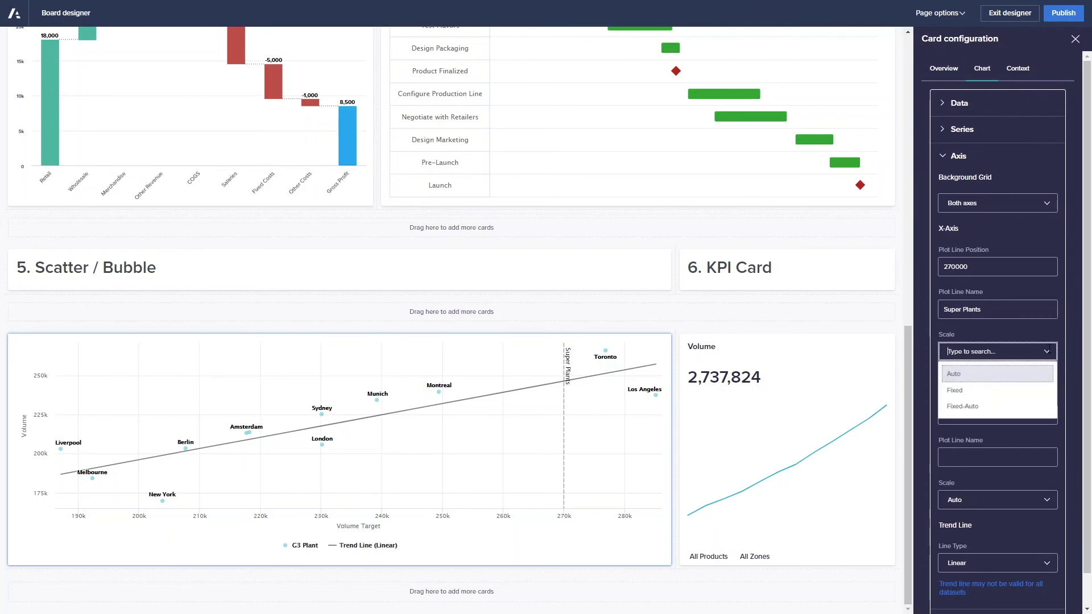
{"action": "left_click", "coordinate": [1025, 391]}
{"action": "left_click", "coordinate": [991, 388]}
{"action": "type", "text": "10"}
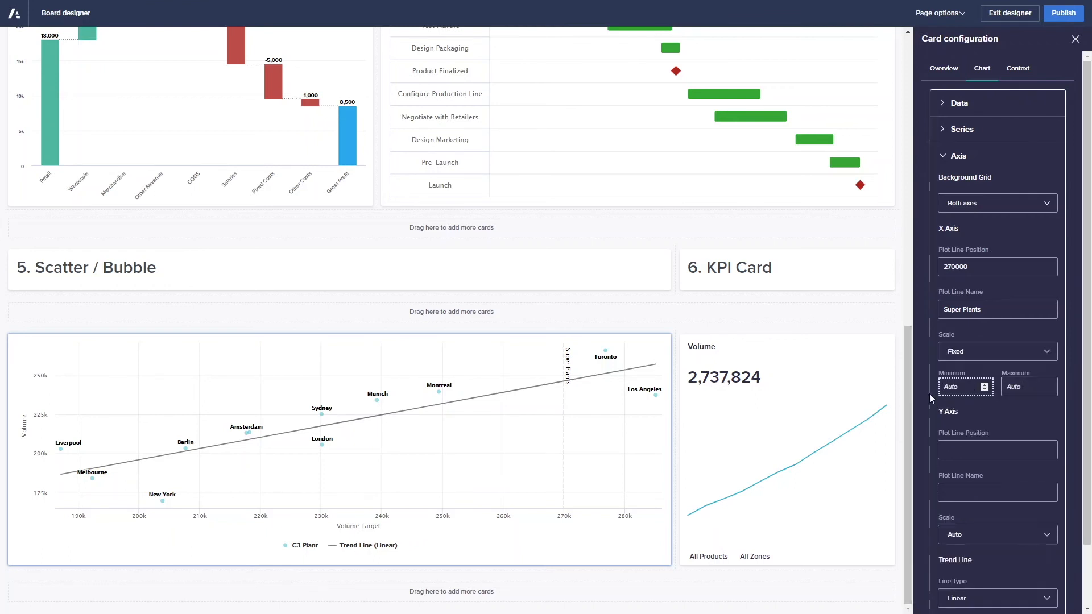
{"action": "type", "text": "0000"}
{"action": "key", "text": "Return"}
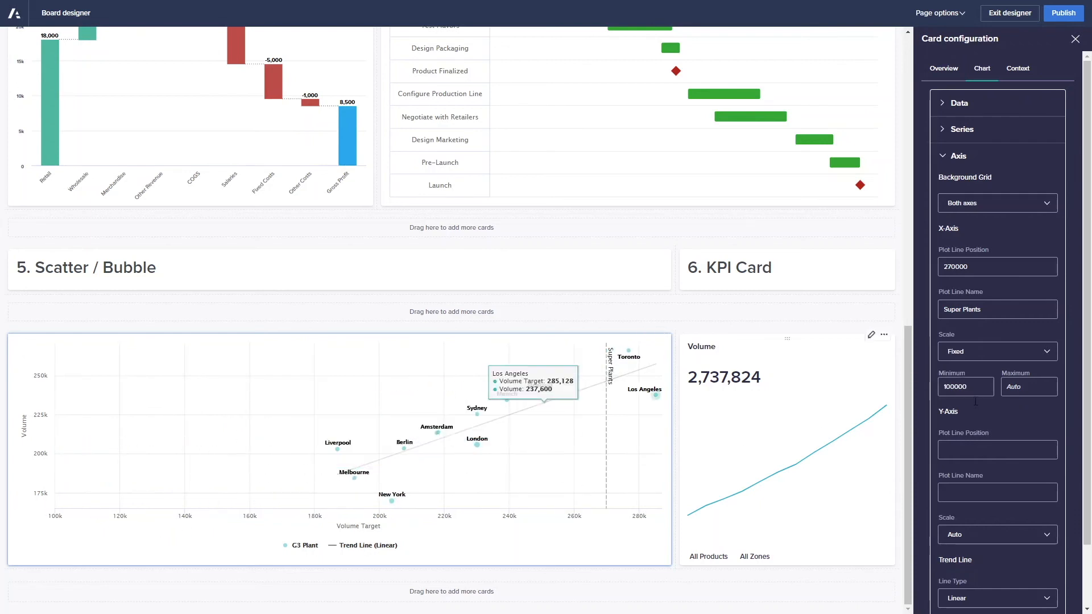
{"action": "left_click", "coordinate": [1048, 351]}
{"action": "left_click", "coordinate": [970, 369]}
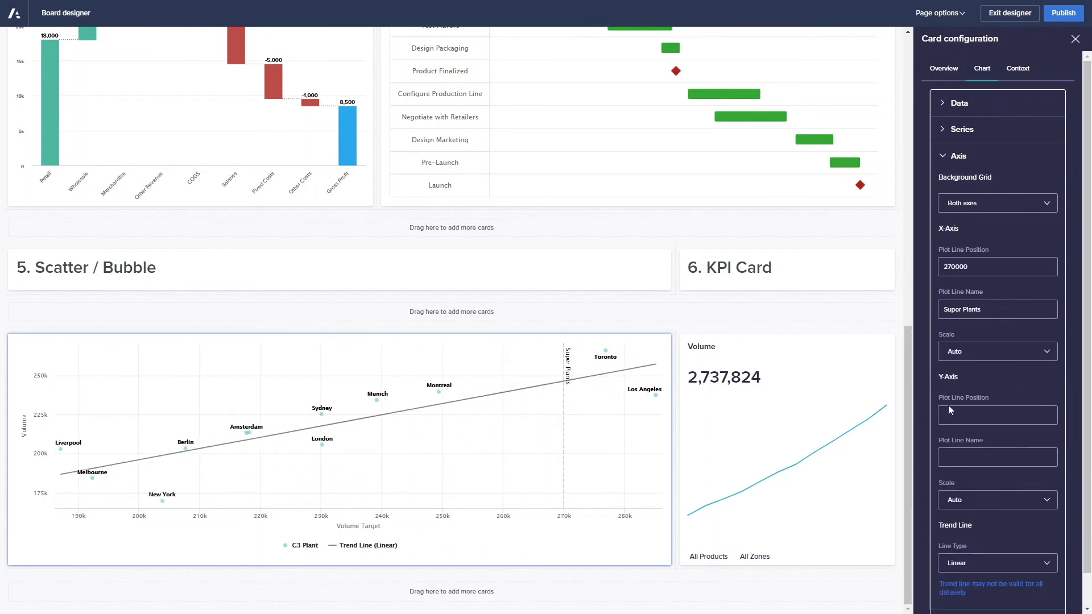
Try the None, Exponential, Polynomial and Logarithmic trend line types on the scatter chart, and return to Linear.
{"action": "scroll", "coordinate": [975, 524], "scroll_direction": "down", "scroll_amount": 1}
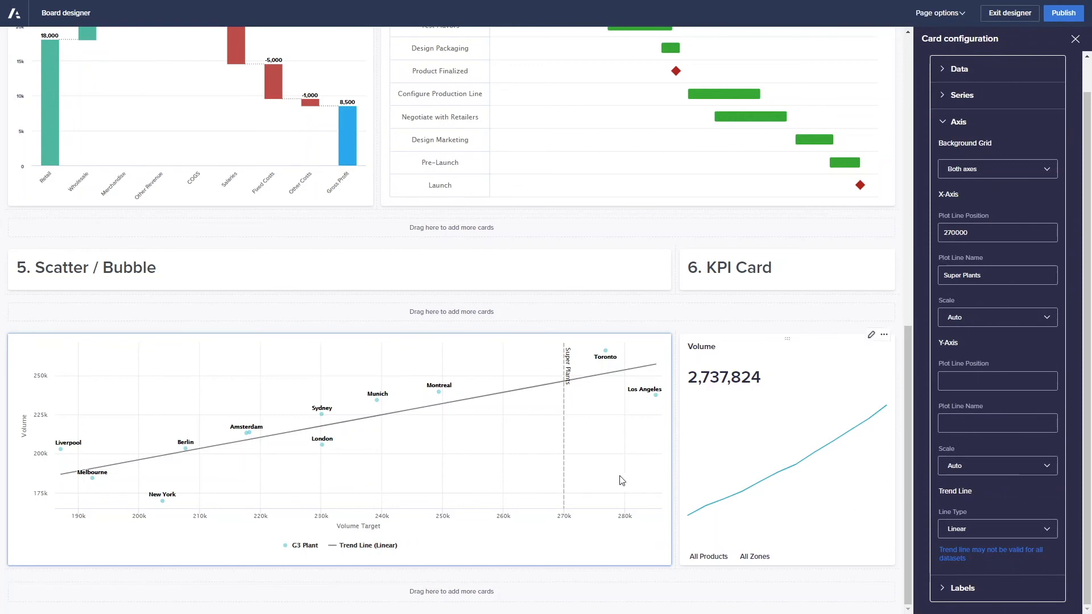
{"action": "left_click", "coordinate": [1048, 529]}
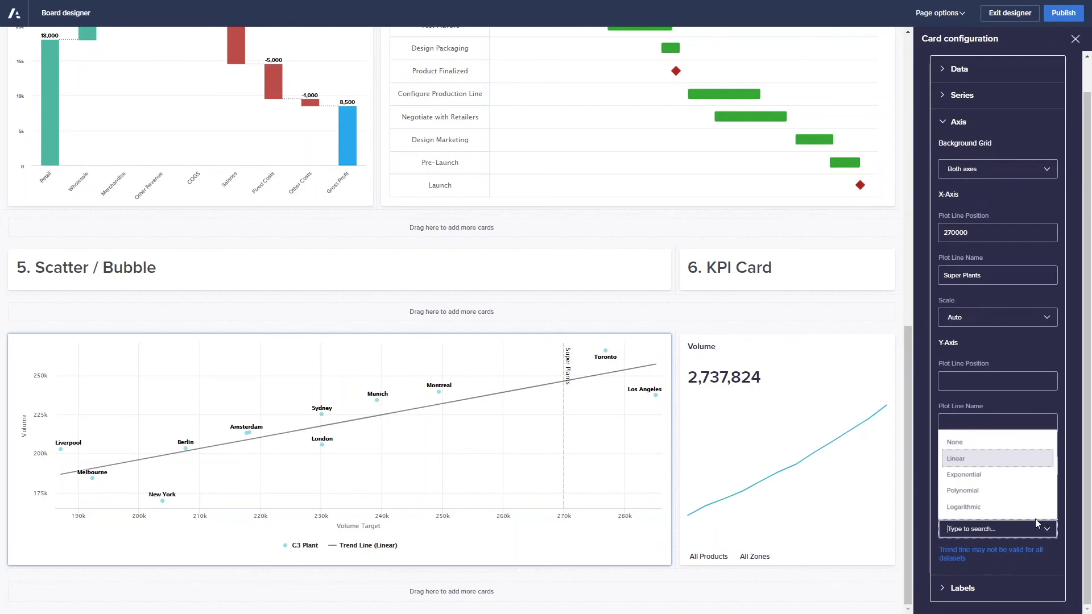
{"action": "left_click", "coordinate": [976, 443]}
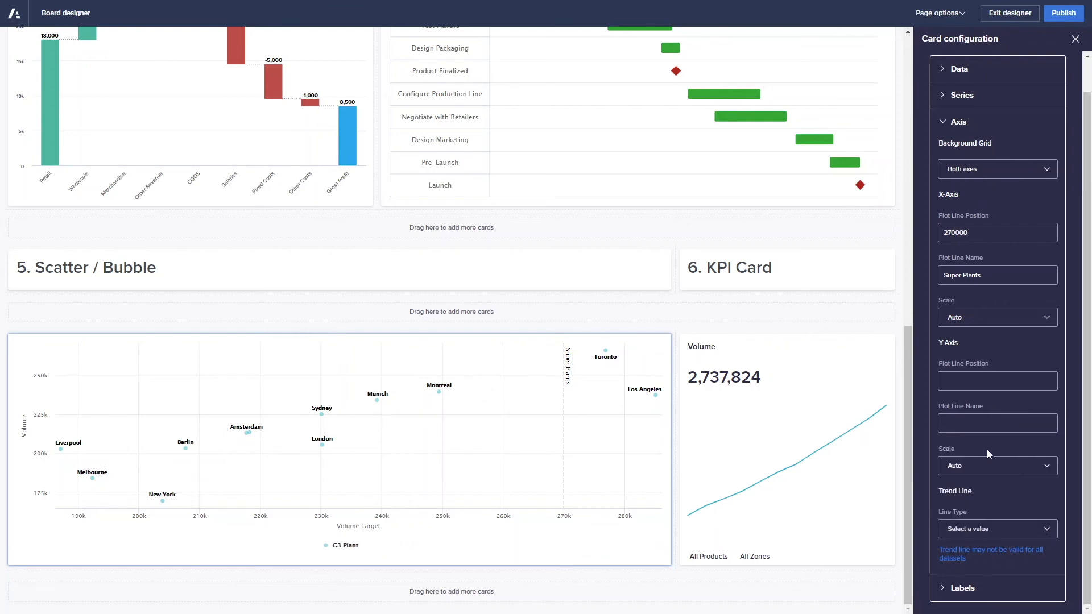
{"action": "left_click", "coordinate": [1048, 530]}
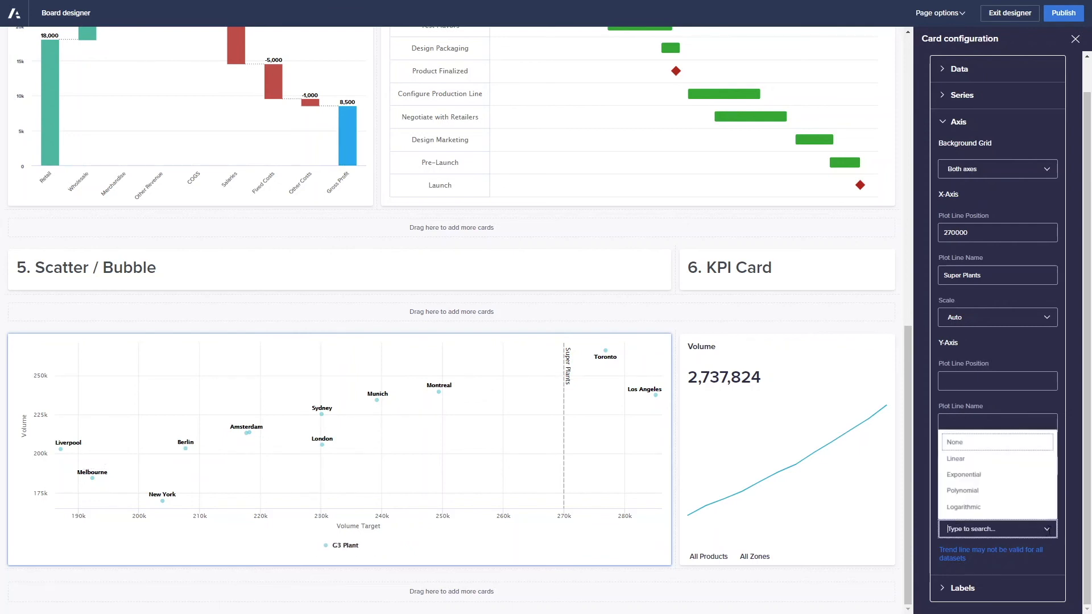
{"action": "left_click", "coordinate": [1008, 477]}
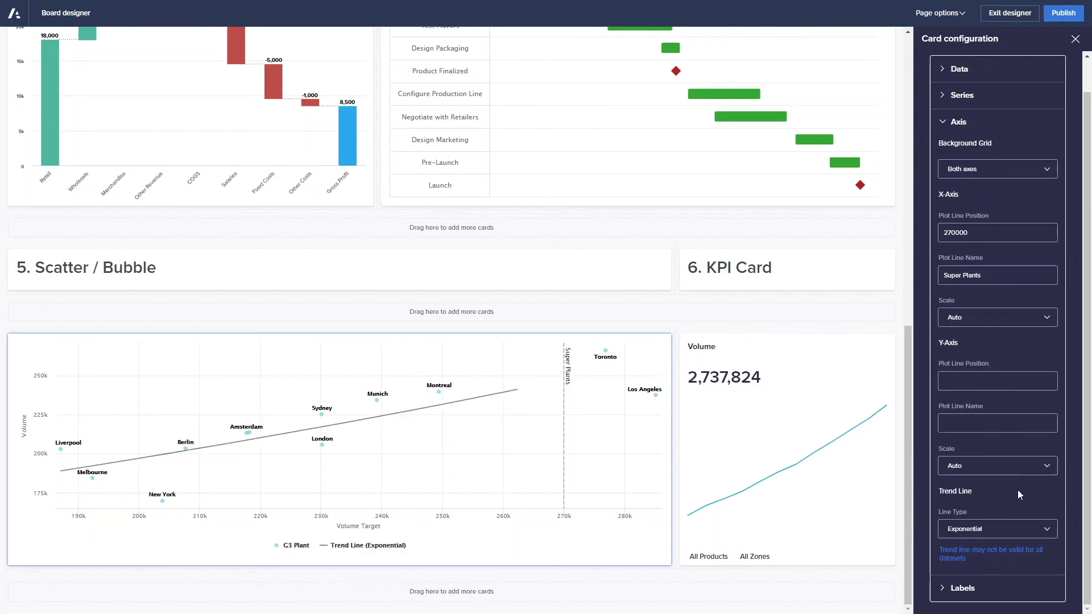
{"action": "left_click", "coordinate": [1047, 529]}
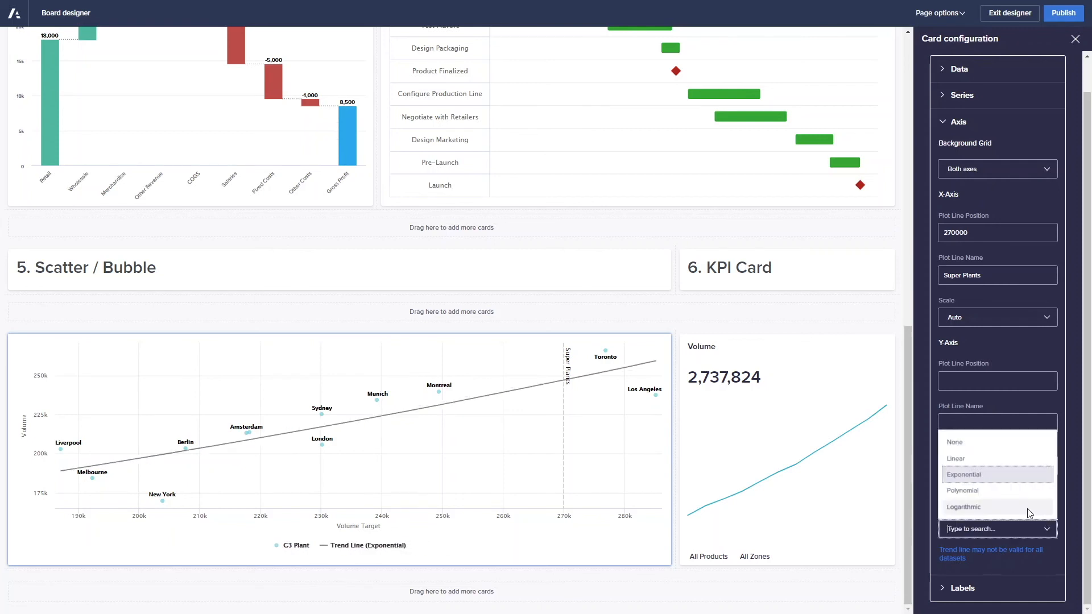
{"action": "left_click", "coordinate": [1028, 492]}
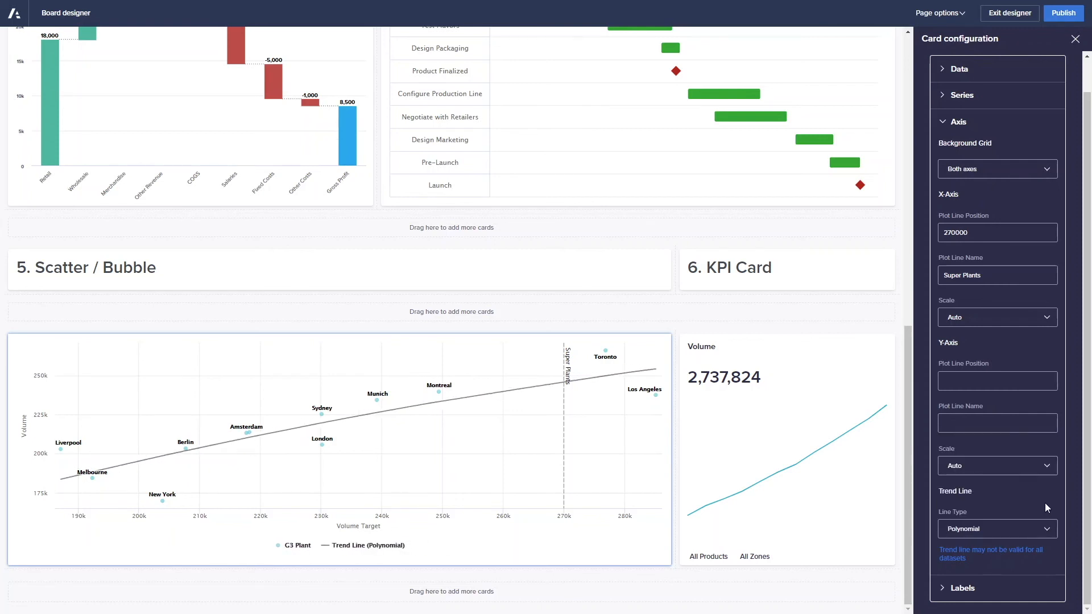
{"action": "left_click", "coordinate": [1045, 528]}
{"action": "left_click", "coordinate": [1021, 507]}
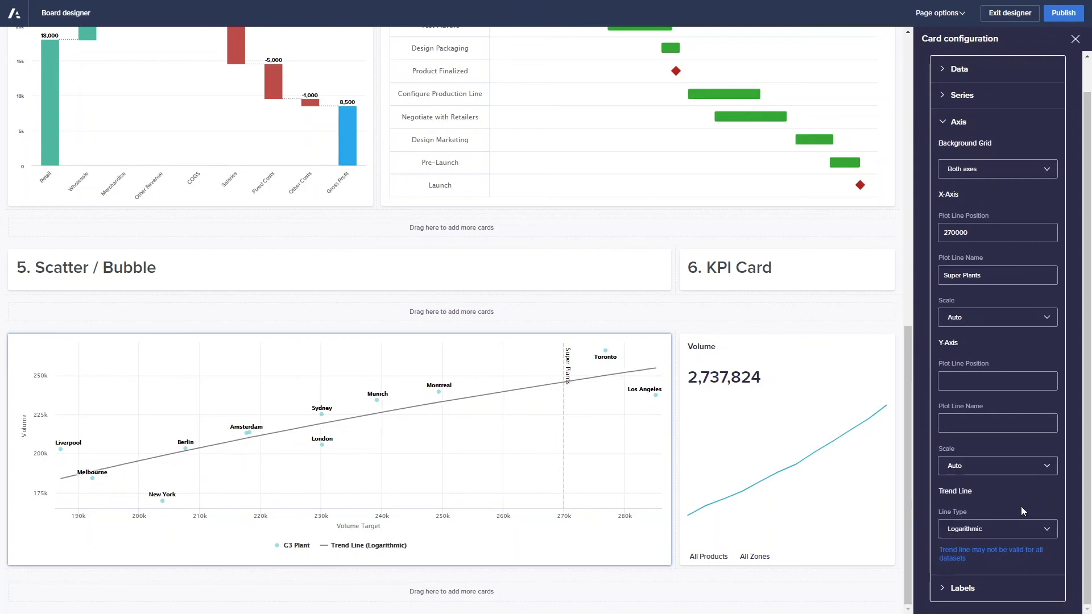
{"action": "left_click", "coordinate": [1043, 526]}
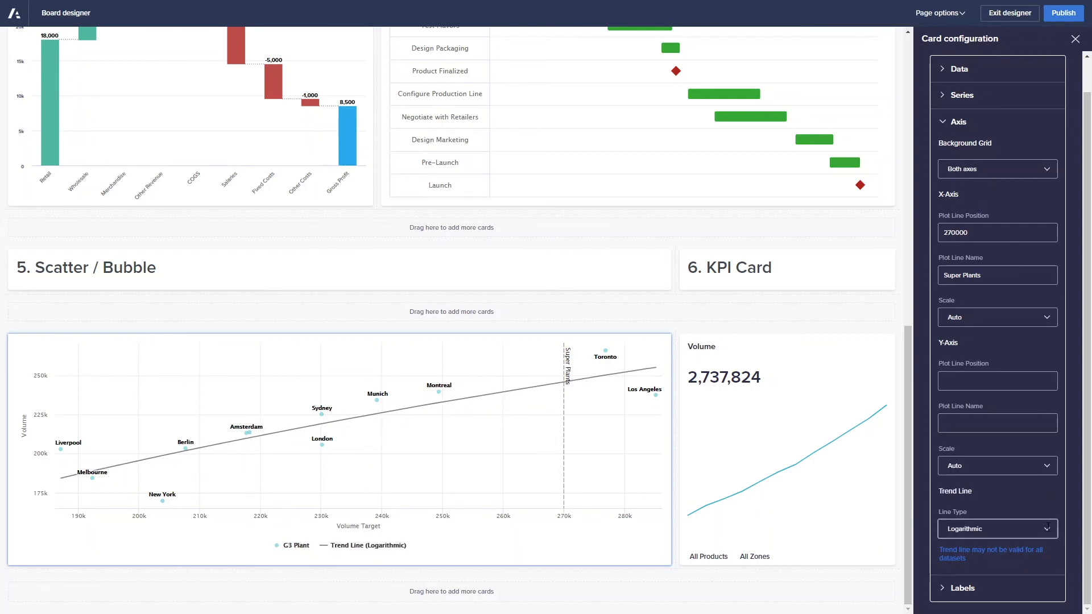
{"action": "left_click", "coordinate": [1003, 459]}
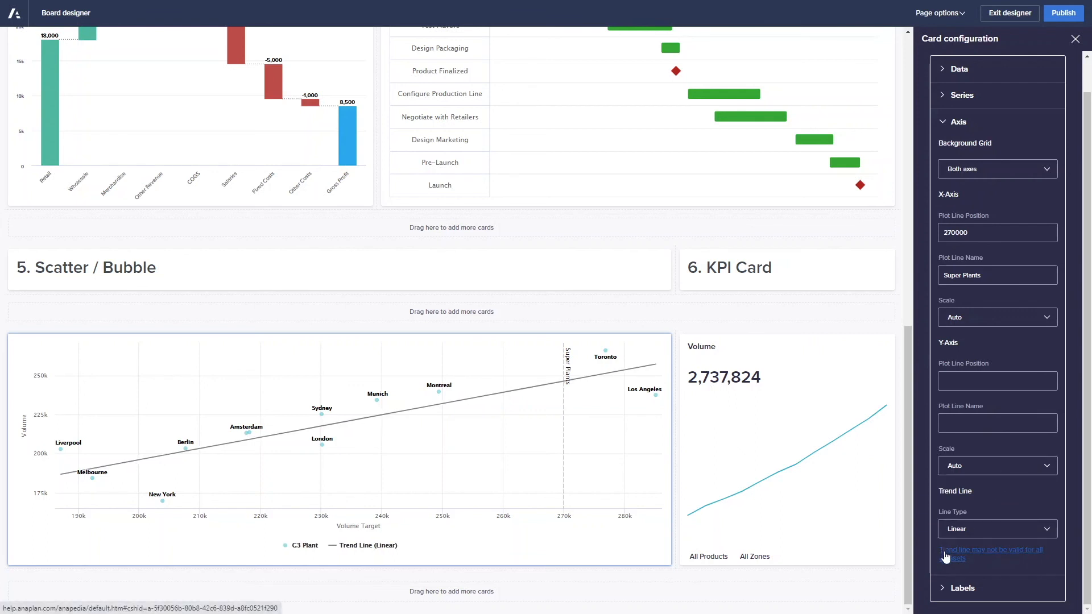
Try hiding the data labels and the legend on the scatter chart, and show both again.
{"action": "left_click", "coordinate": [952, 590]}
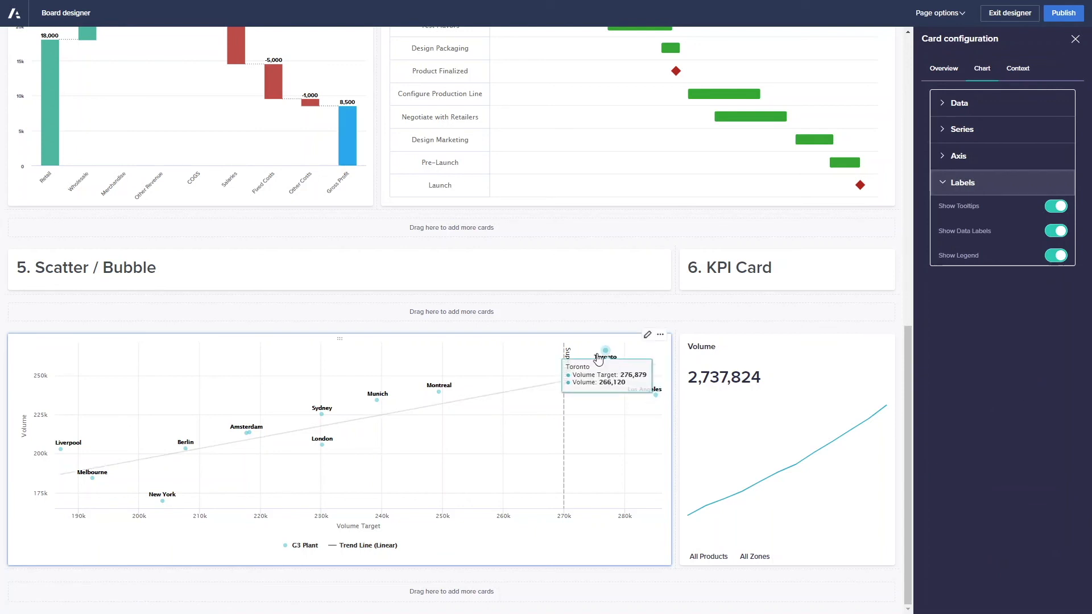
{"action": "mouse_move", "coordinate": [603, 361]}
{"action": "left_click", "coordinate": [1060, 234]}
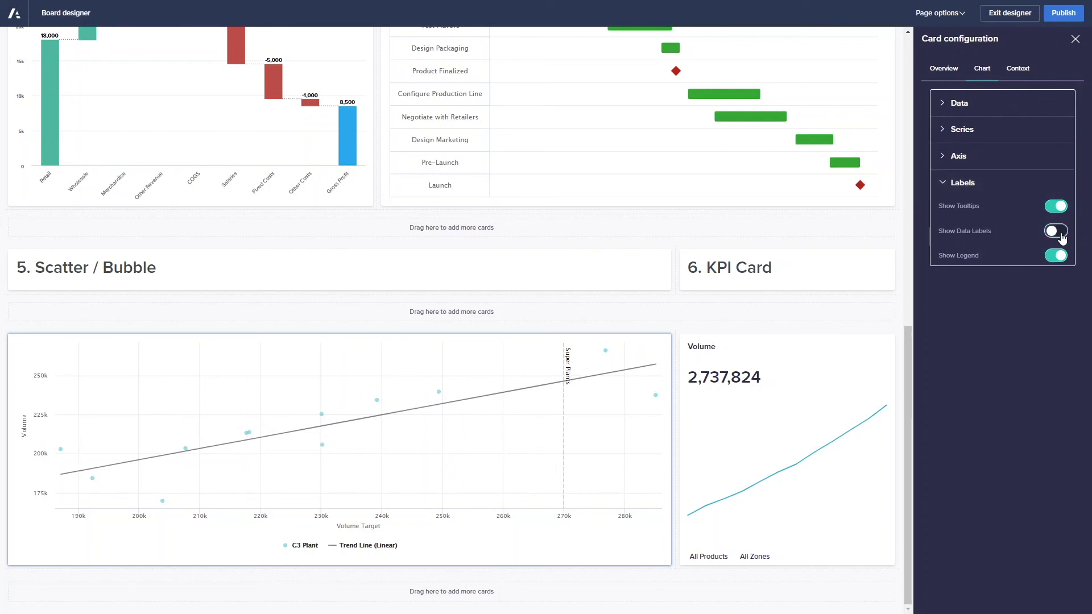
{"action": "left_click", "coordinate": [1061, 239]}
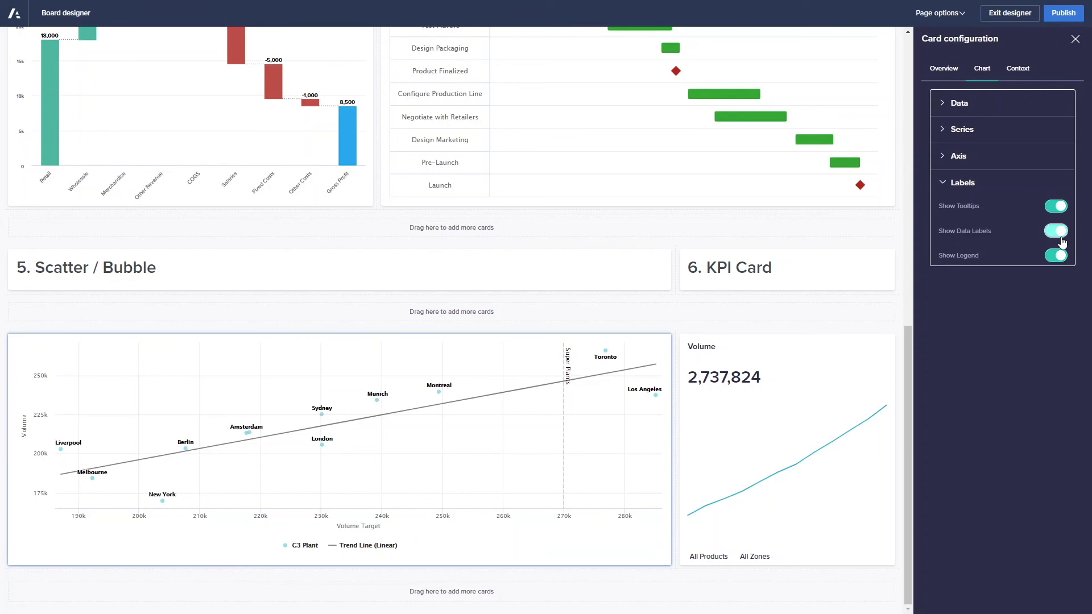
{"action": "left_click", "coordinate": [1059, 256]}
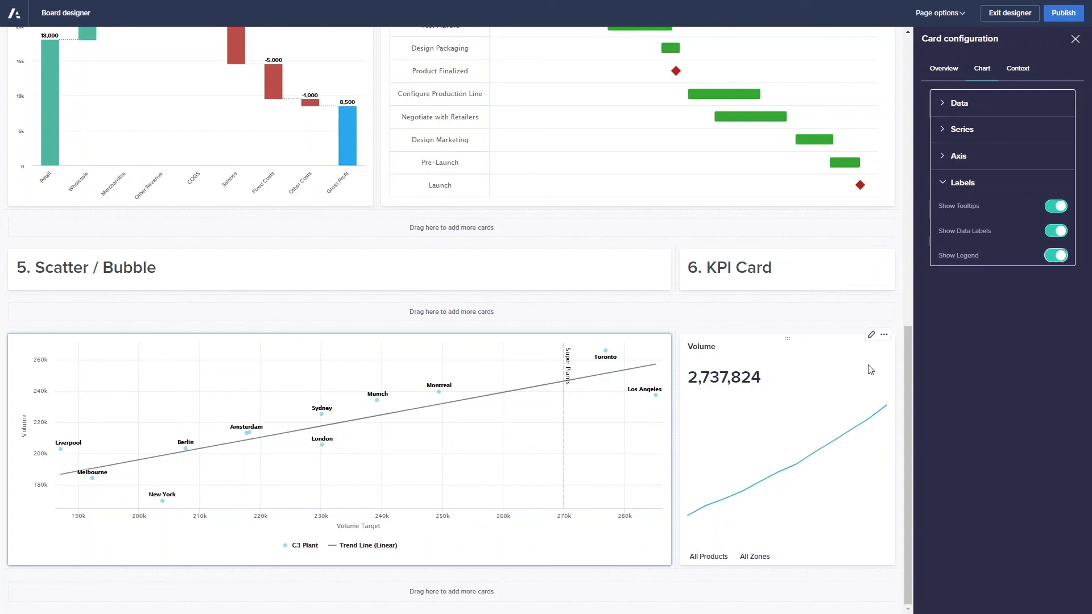
Open the Volume KPI card's configuration and try disabling its sparkline, then enable the sparkline again.
{"action": "left_click", "coordinate": [871, 337]}
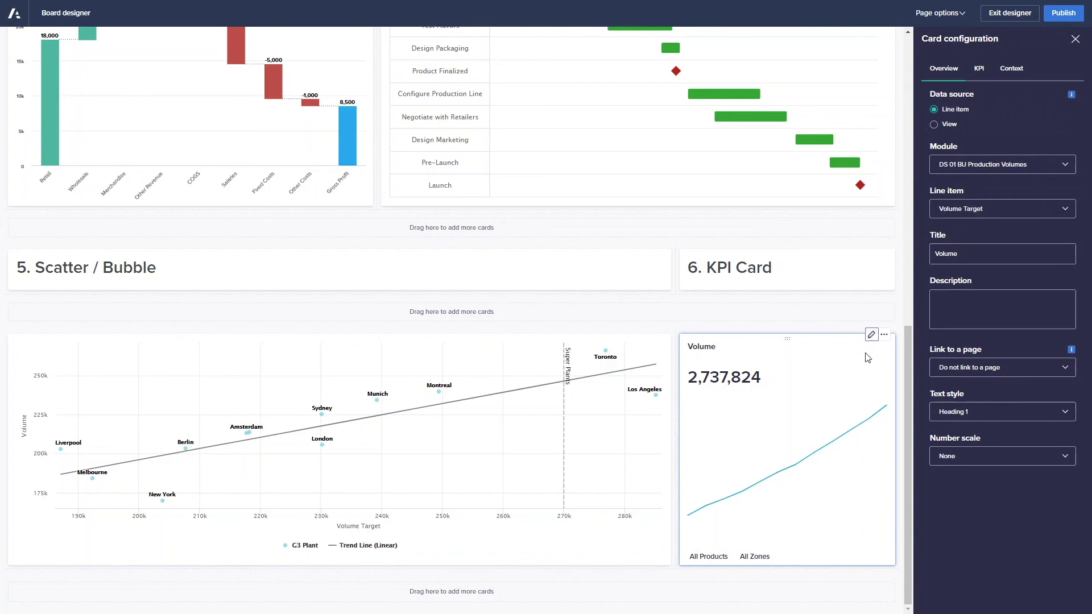
{"action": "left_click", "coordinate": [980, 73]}
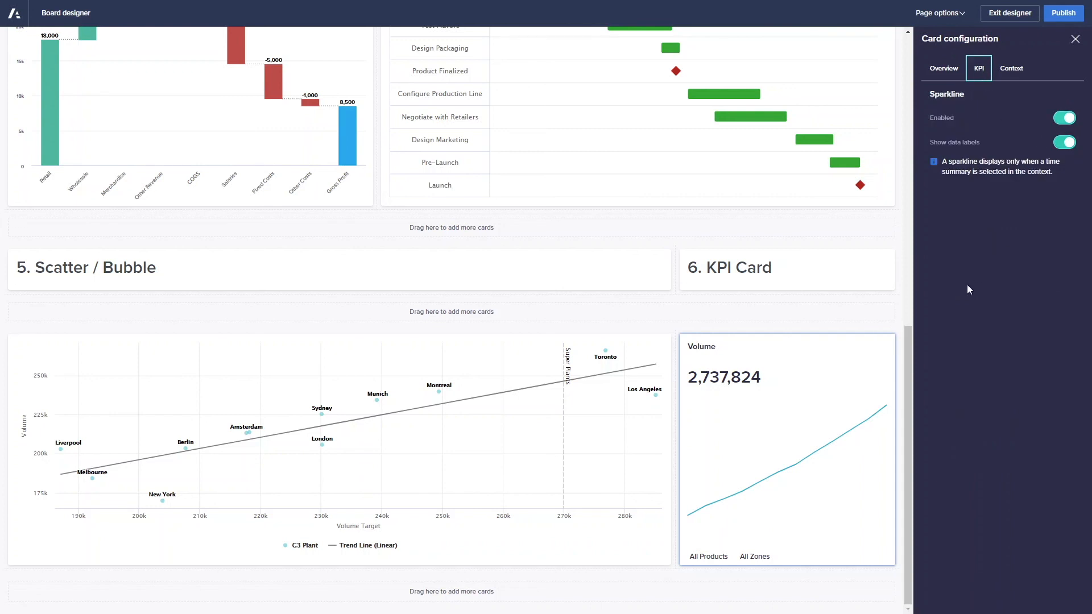
{"action": "left_click", "coordinate": [1070, 119]}
{"action": "left_click", "coordinate": [1072, 120]}
Show the G3 Plant and P3 Product SKU contexts as selectors on the Volume KPI card.
{"action": "left_click", "coordinate": [1008, 70]}
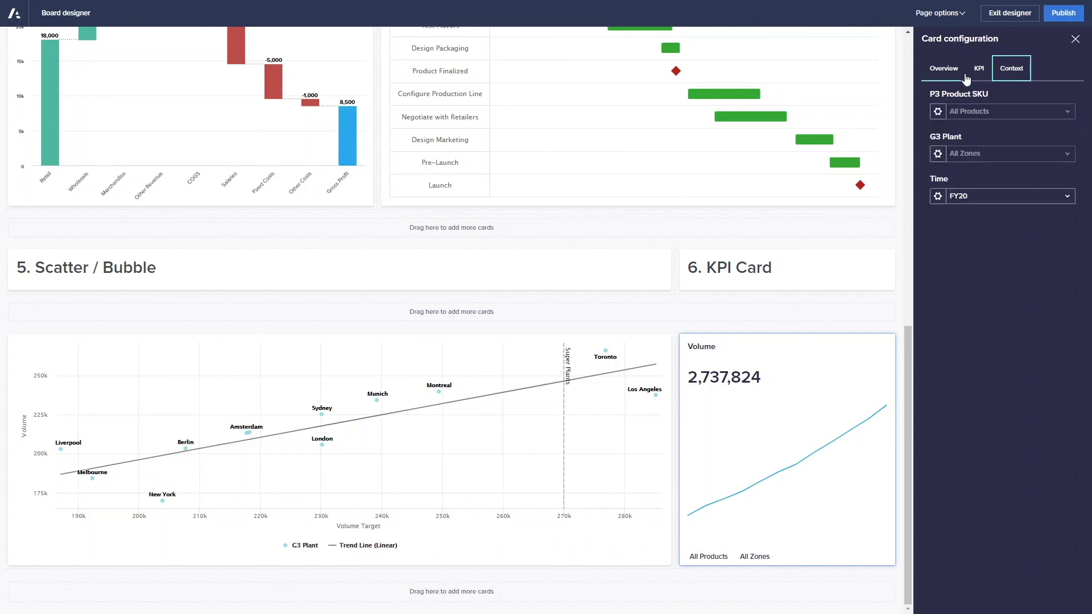
{"action": "left_click", "coordinate": [938, 155]}
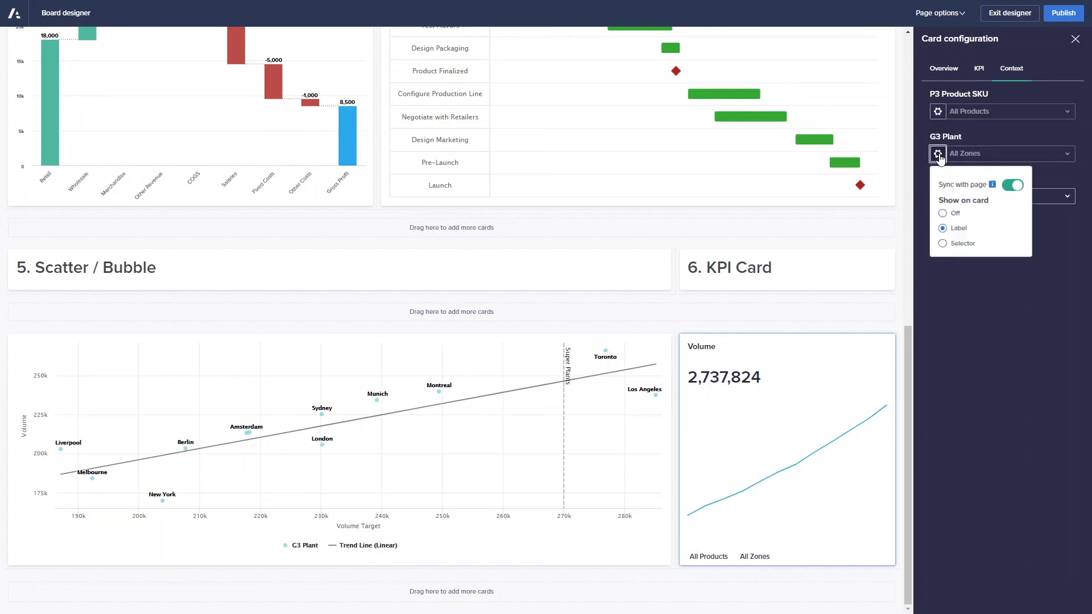
{"action": "left_click", "coordinate": [943, 244]}
{"action": "left_click", "coordinate": [938, 112]}
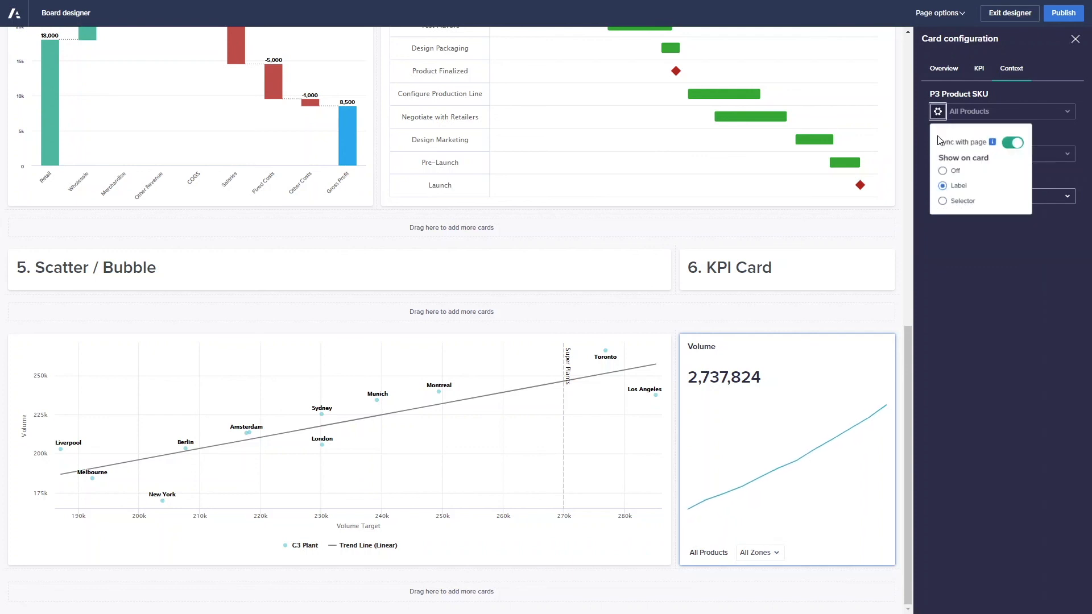
{"action": "left_click", "coordinate": [943, 201]}
{"action": "left_click", "coordinate": [992, 347]}
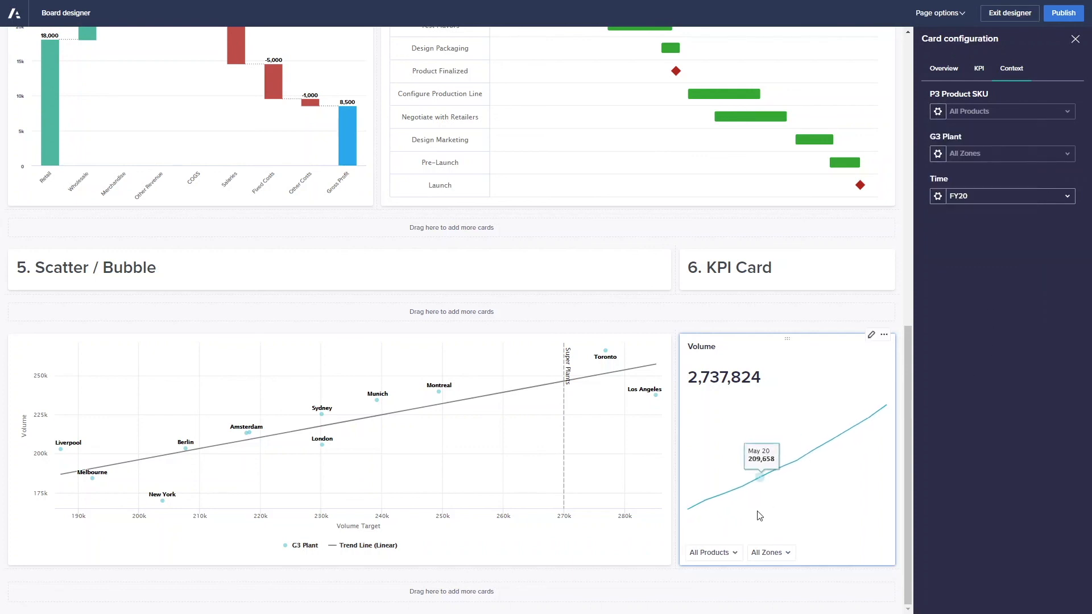
Filter the Volume KPI card to the product Chocolate 0.3 Plastic and the plant Los Angeles.
{"action": "left_click", "coordinate": [733, 556]}
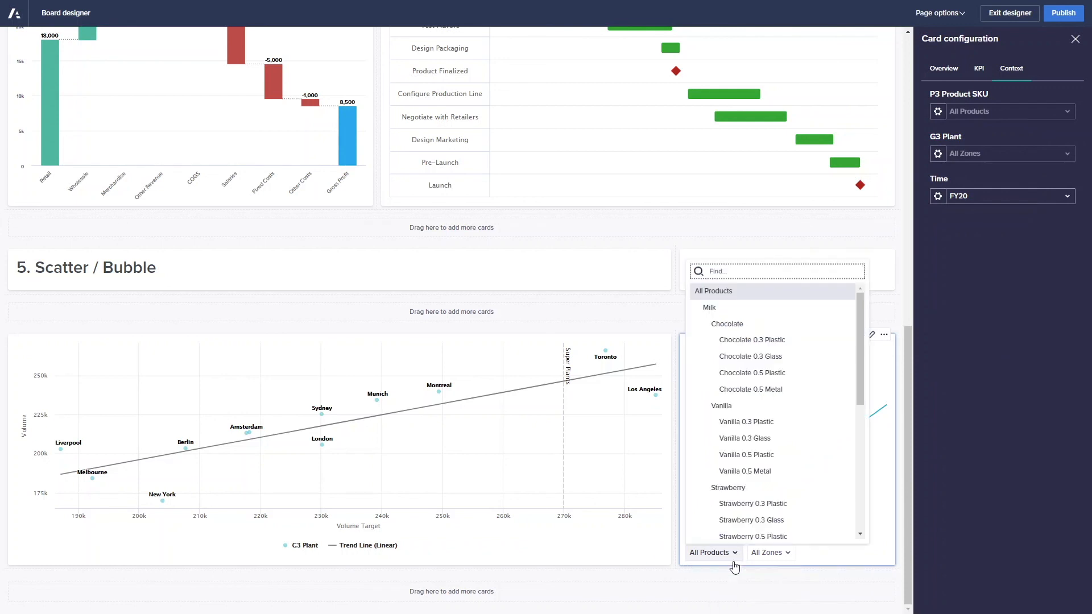
{"action": "left_click", "coordinate": [750, 342]}
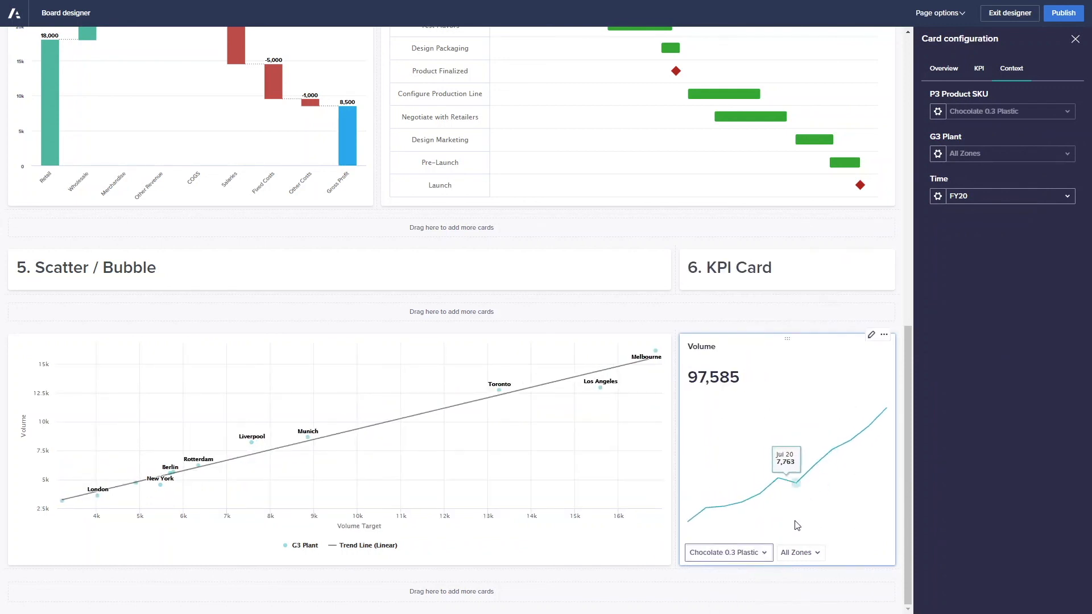
{"action": "left_click", "coordinate": [819, 562]}
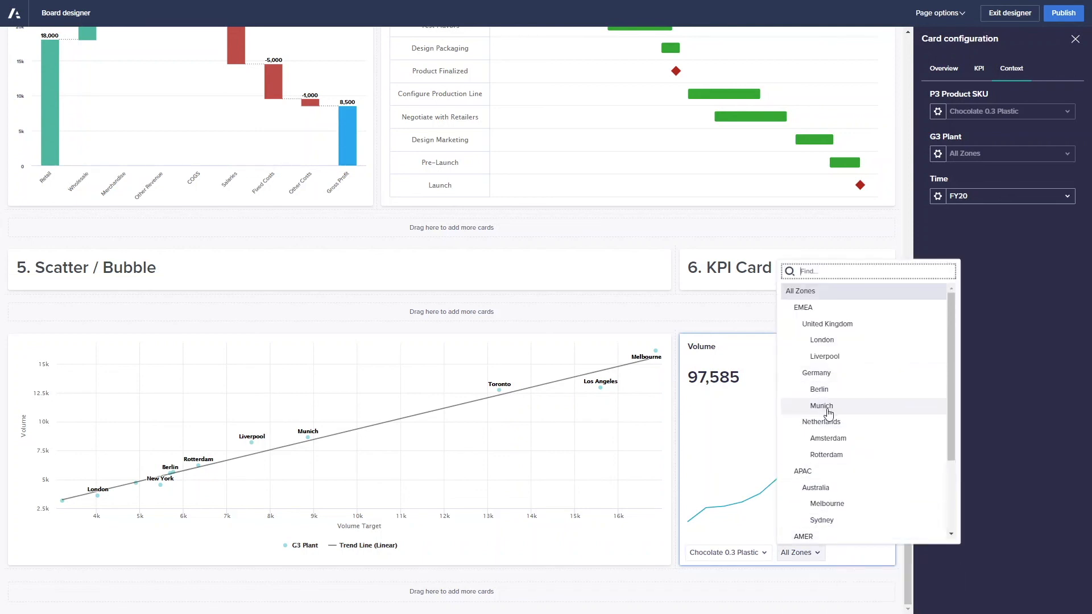
{"action": "scroll", "coordinate": [836, 408], "scroll_direction": "down", "scroll_amount": 1}
{"action": "scroll", "coordinate": [836, 408], "scroll_direction": "down", "scroll_amount": 3}
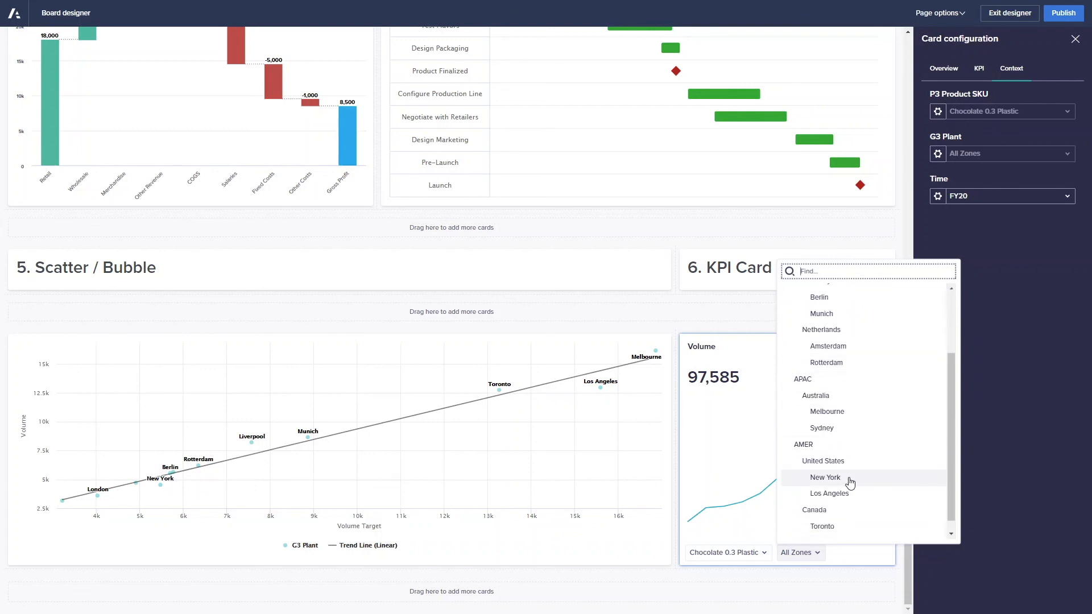
{"action": "left_click", "coordinate": [836, 488]}
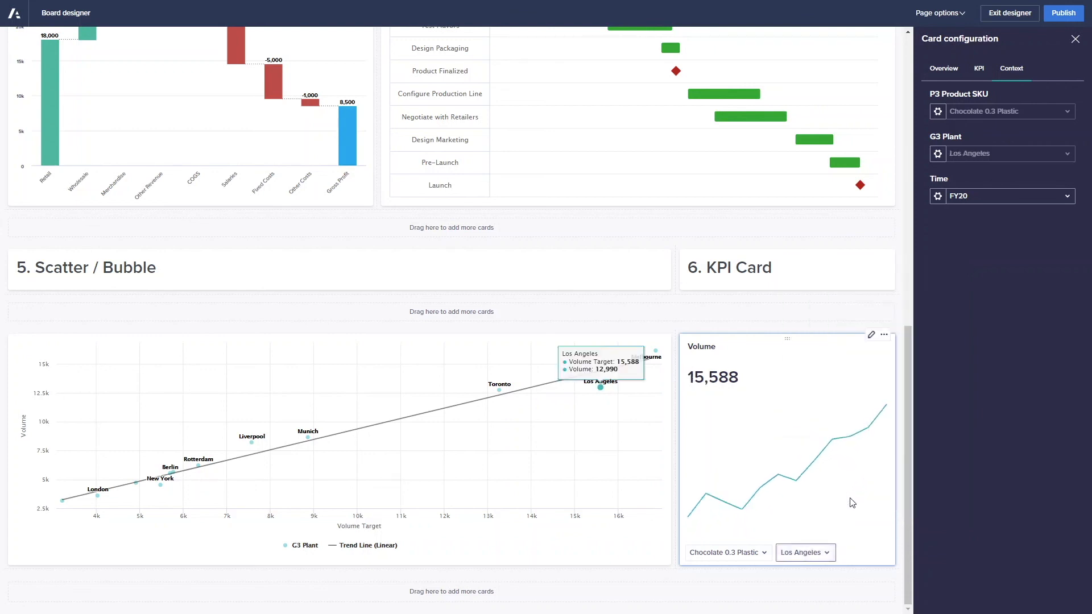